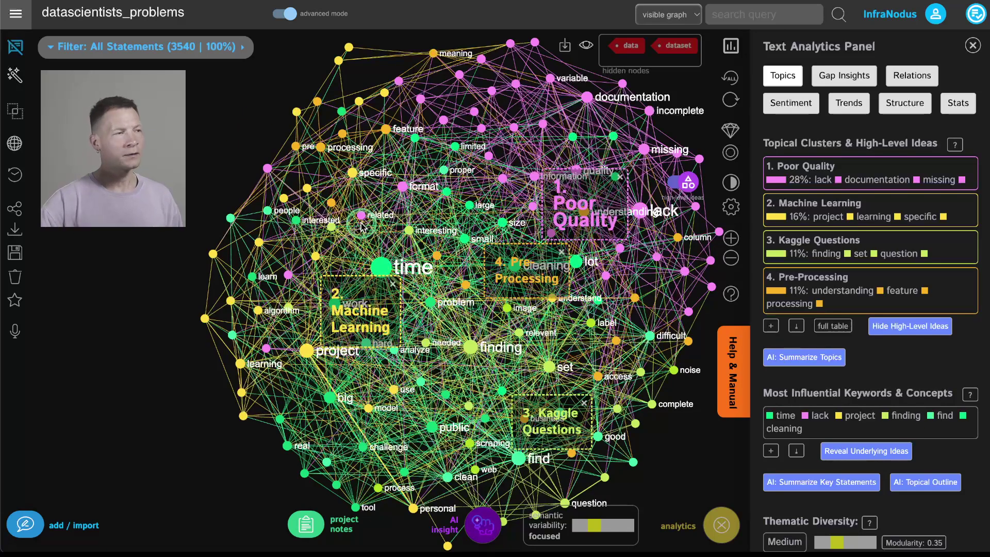
Step: Show the list of statements behind the graph, skim through it, and hide it again
click(16, 47)
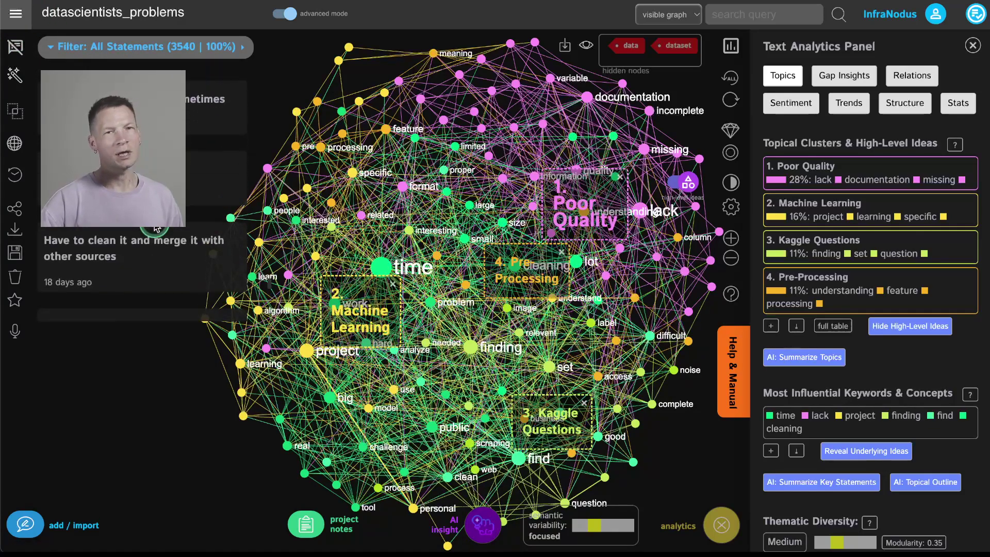
scroll(157, 228, down, 1)
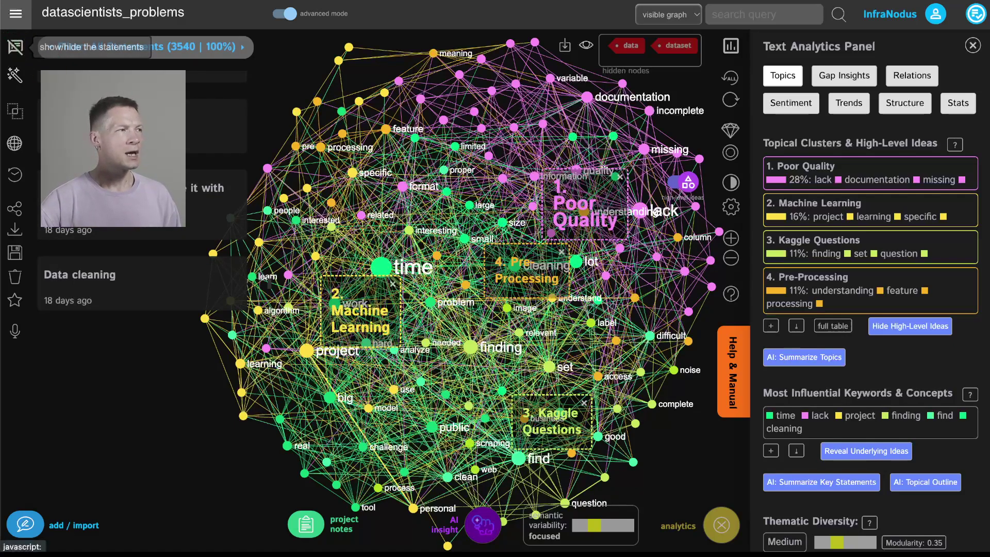
click(15, 46)
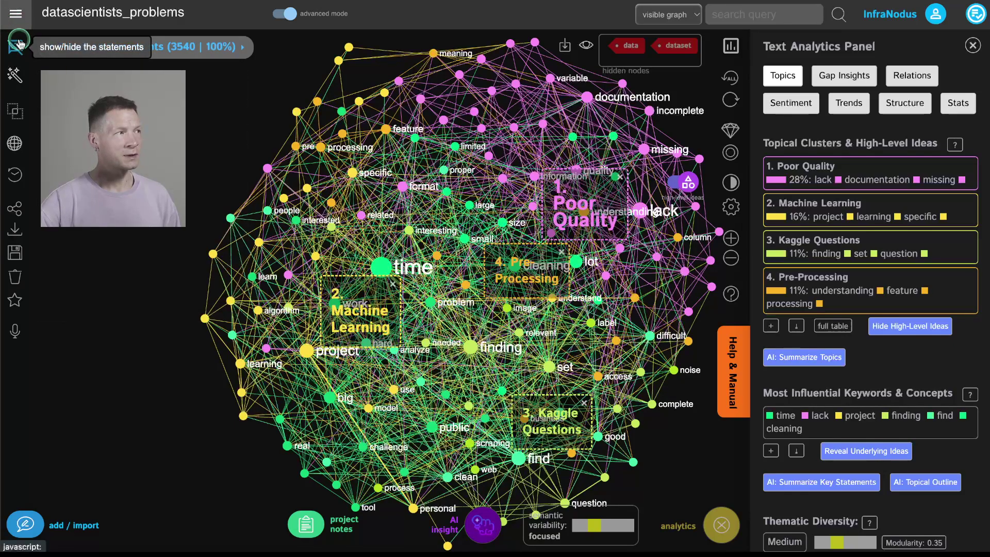
Step: Highlight the connections of the "time" node, followed by the combined connections of "finding", "relevant" and "set", and clear the selection
click(381, 266)
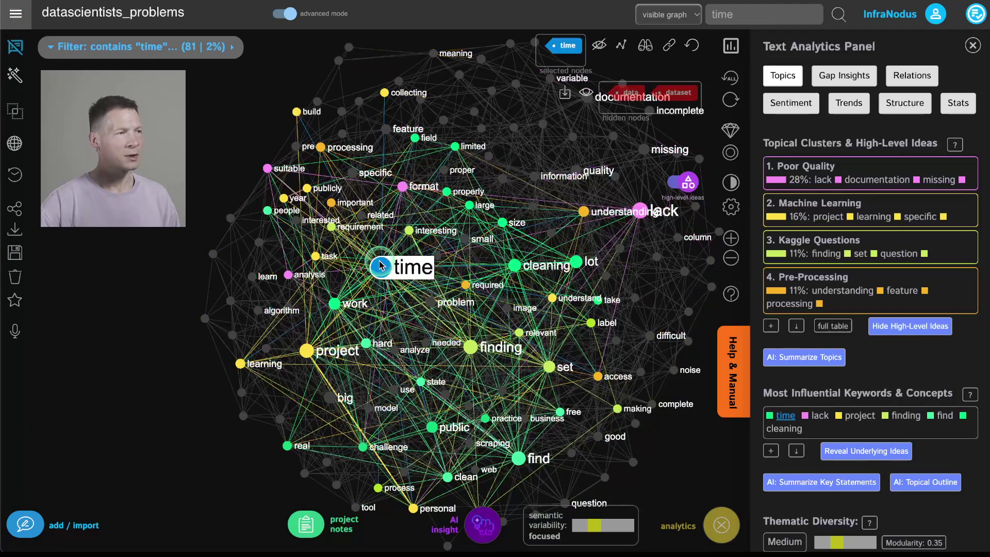
click(380, 265)
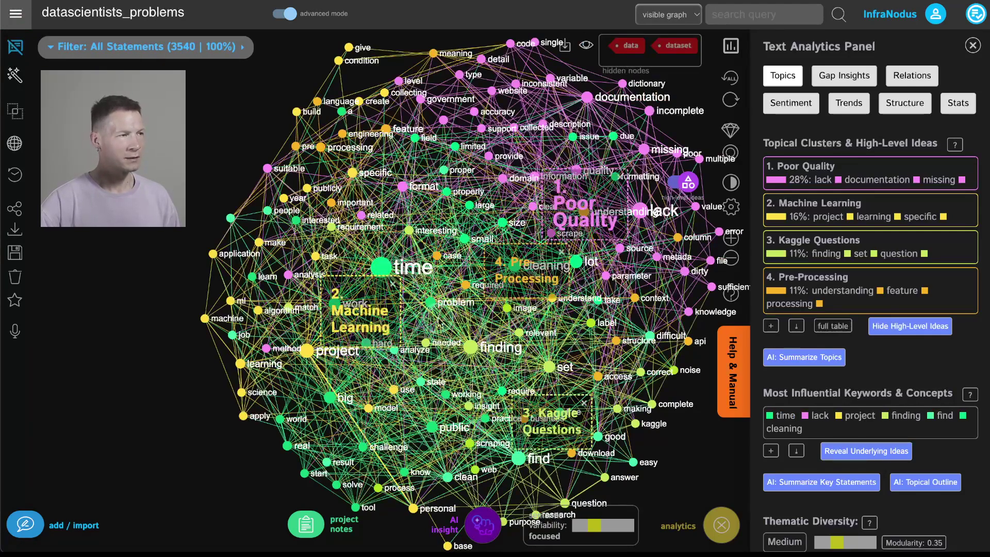
click(472, 348)
click(519, 333)
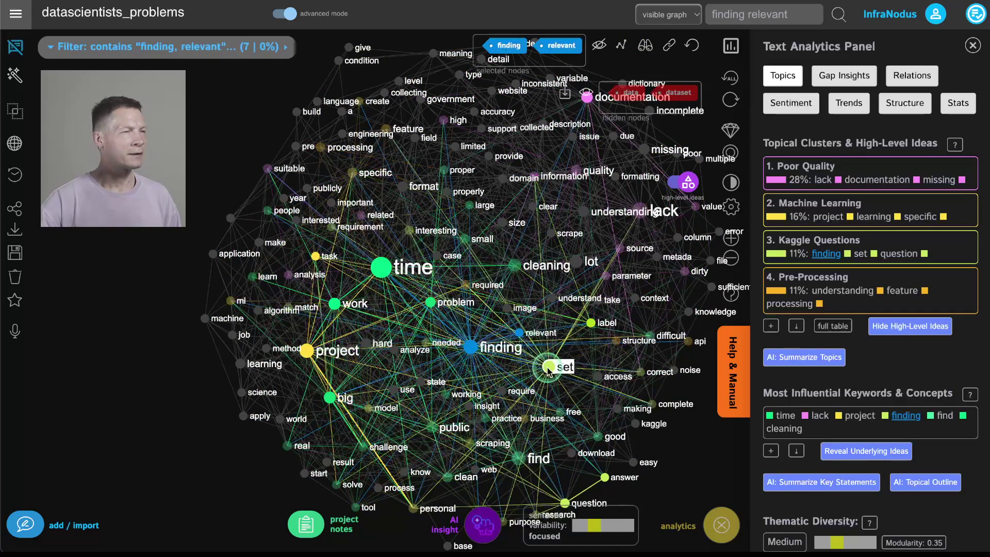
click(549, 367)
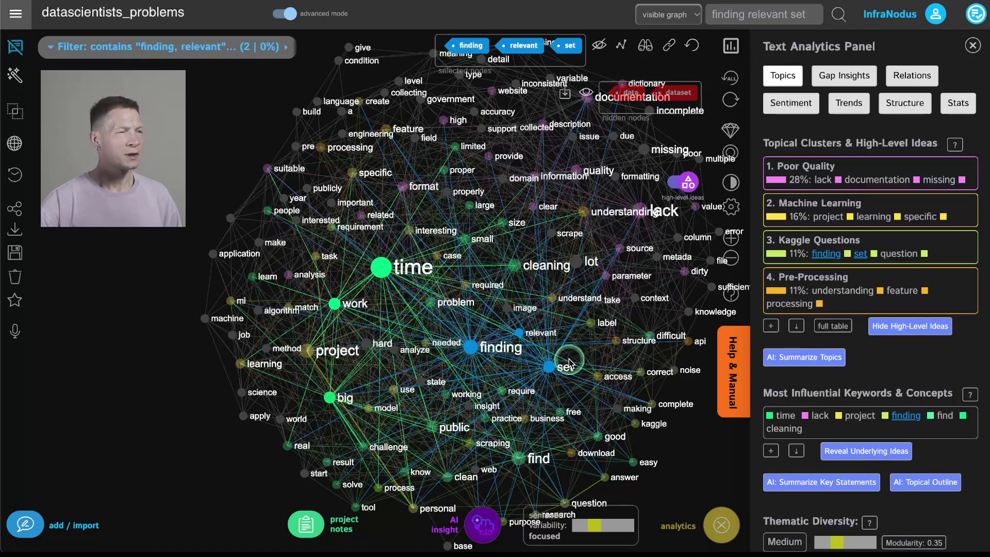
click(471, 347)
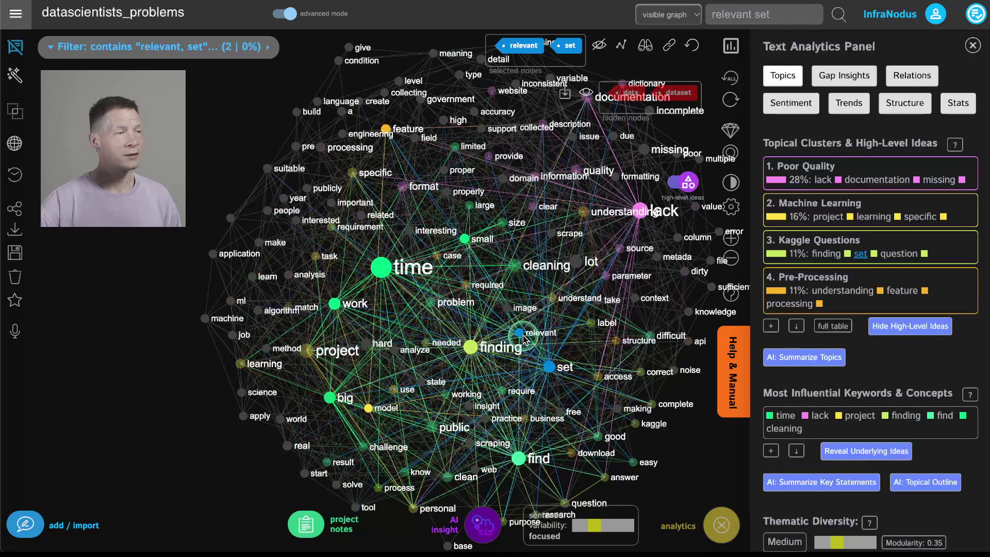
click(519, 333)
click(549, 367)
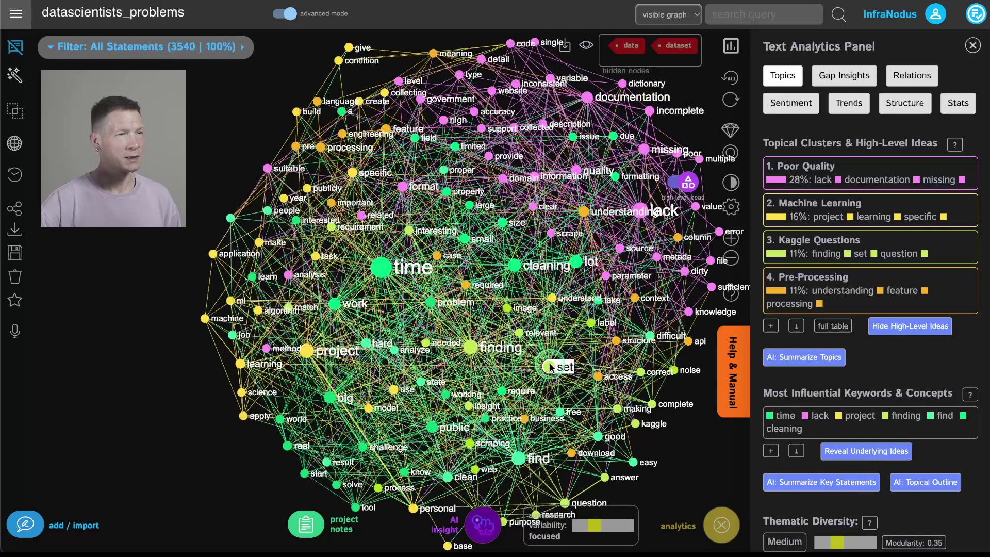
Step: Expand the Topical Clusters list to show more topics, and briefly hide and restore the analytics display
click(771, 326)
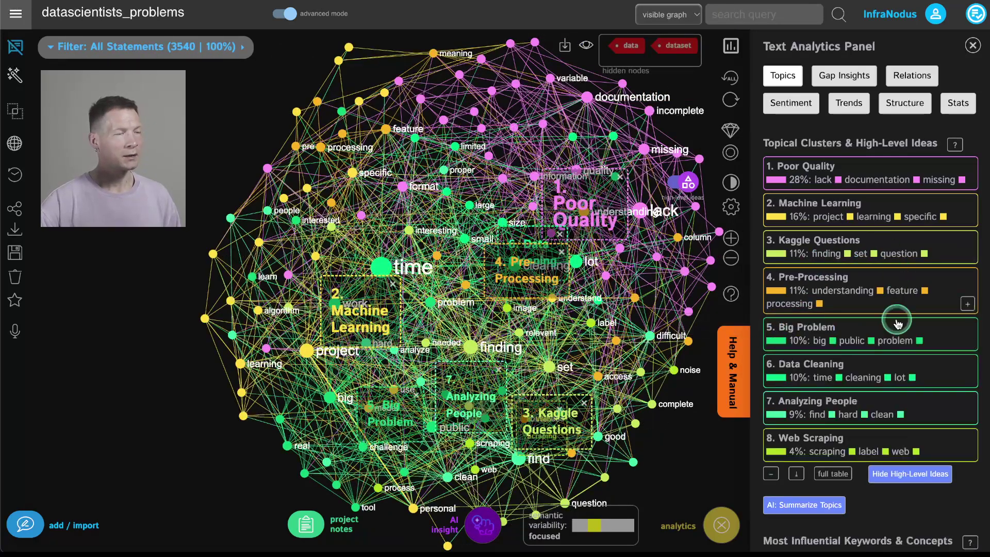
click(730, 45)
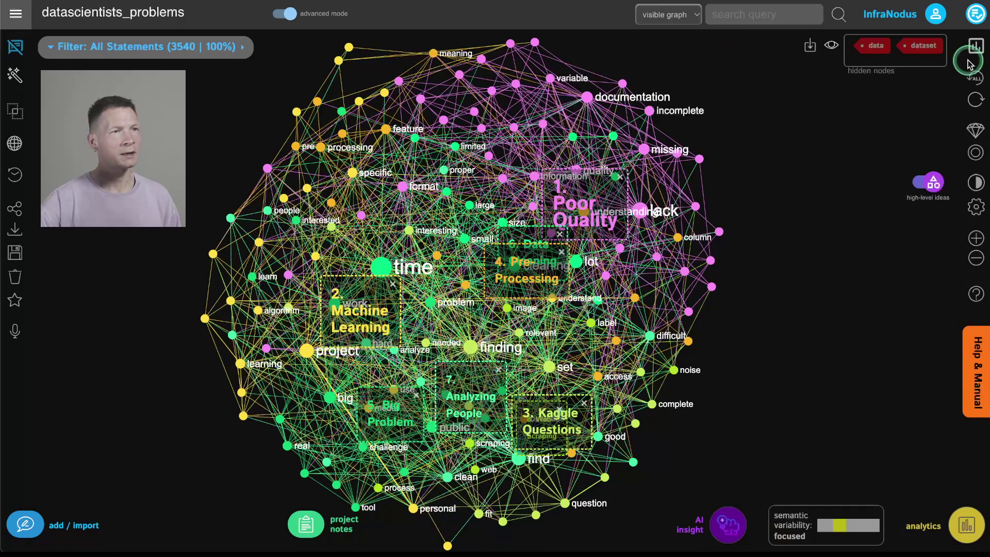
click(976, 47)
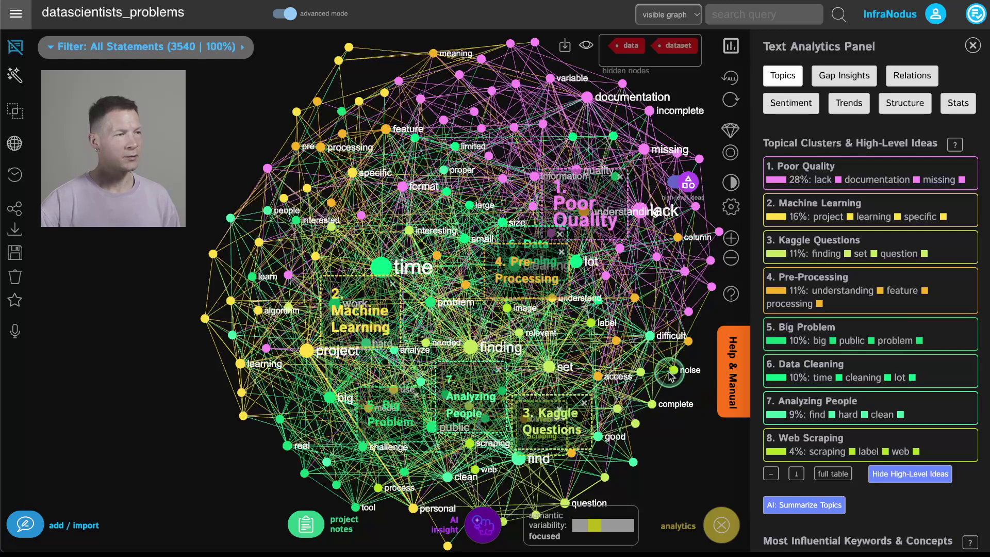
Step: Trace the "finding", "relevant" and "set" nodes in the graph once more and deselect them
click(477, 344)
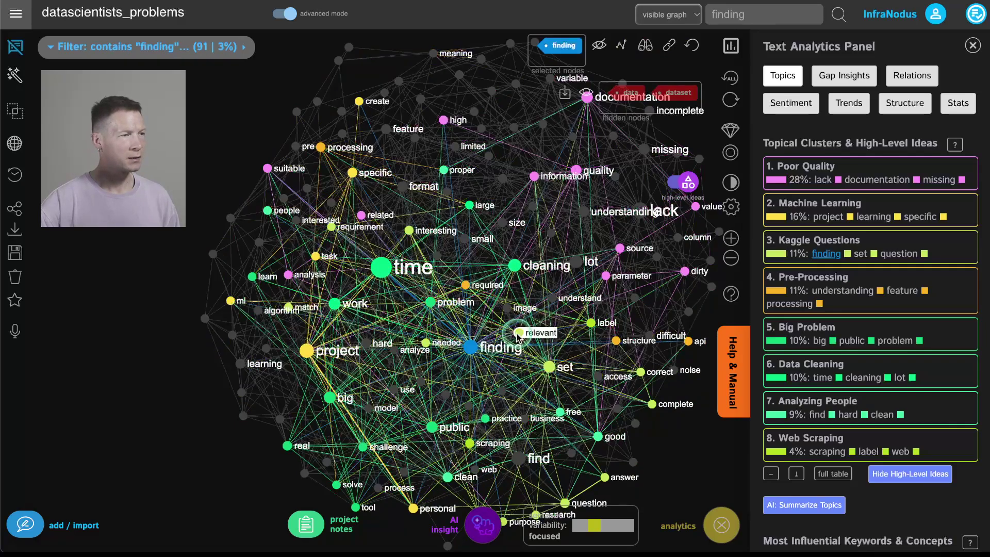
click(518, 334)
click(549, 366)
click(549, 366)
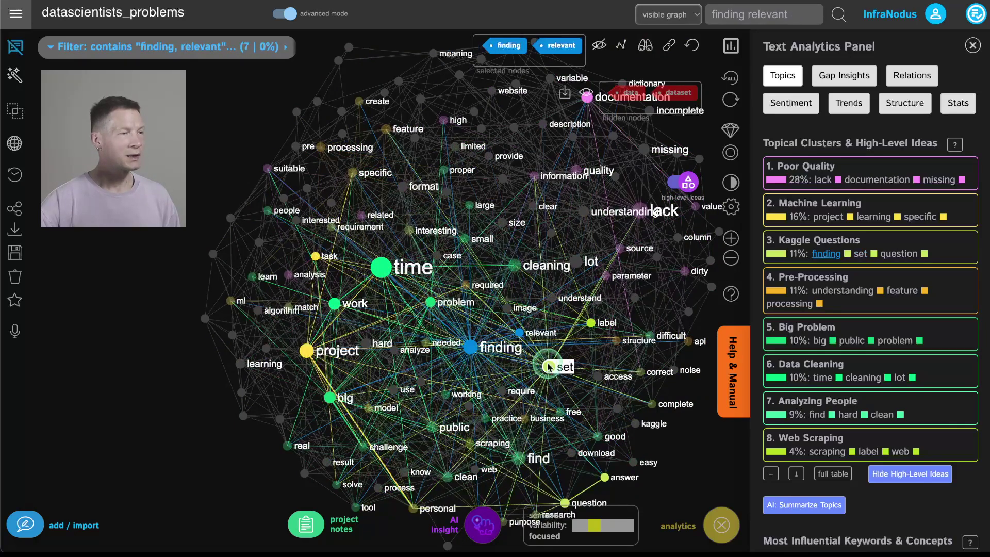
click(519, 334)
click(470, 347)
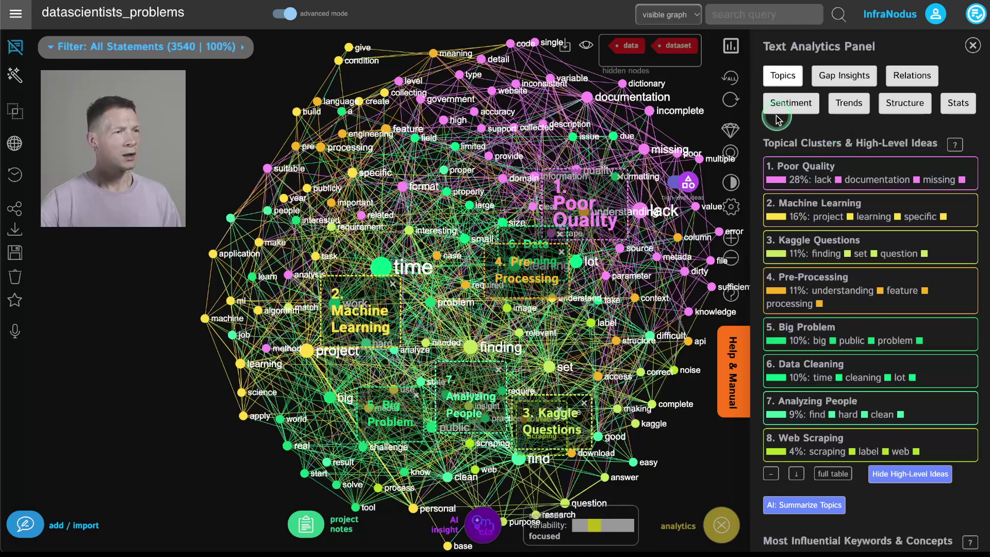
Step: Improve the graph's force layout and preview the Poor Quality and Machine Learning clusters one at a time
click(730, 130)
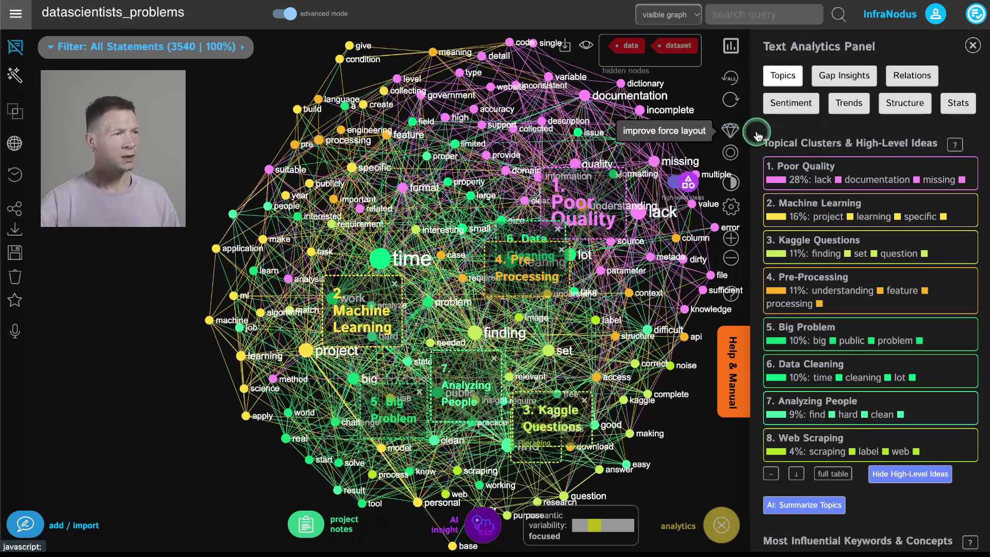
click(889, 167)
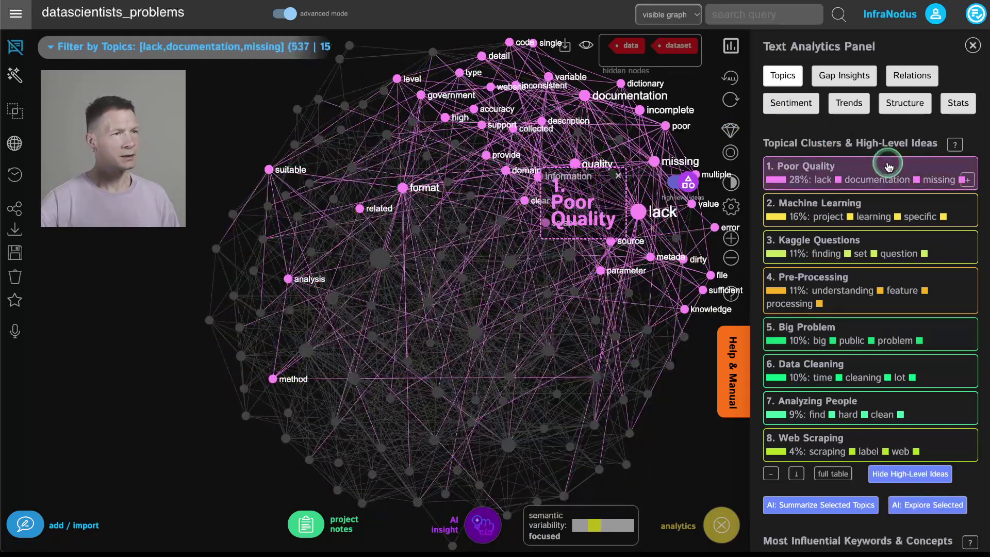
click(889, 166)
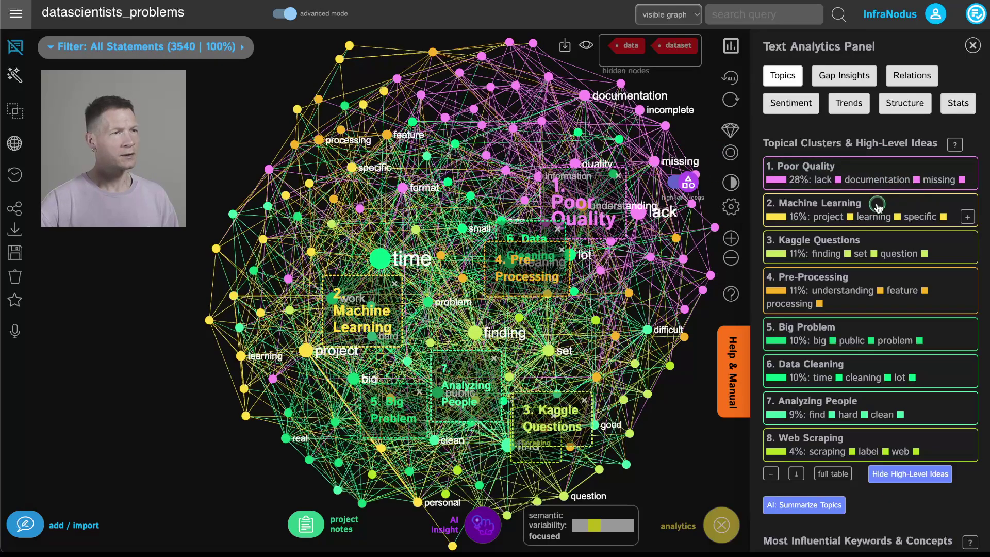
click(878, 207)
click(878, 207)
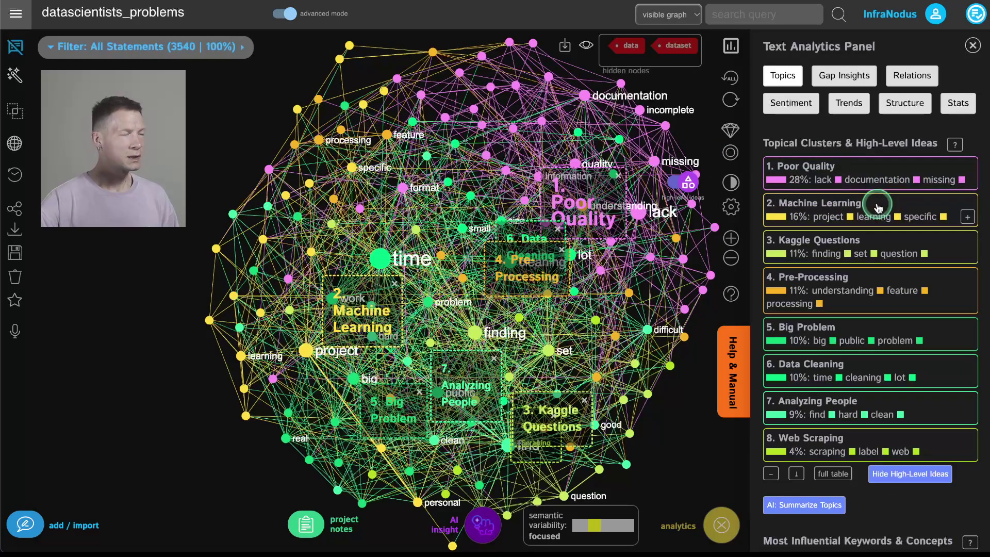
Step: Preview the Kaggle Questions, Pre-Processing, Data Cleaning and Web Scraping clusters in the graph one at a time
click(877, 249)
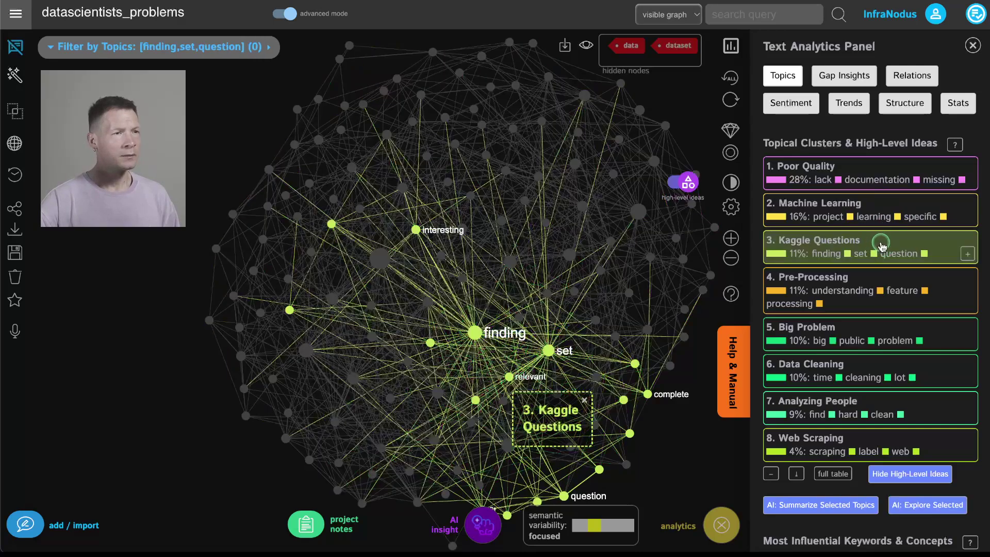
click(878, 248)
click(873, 277)
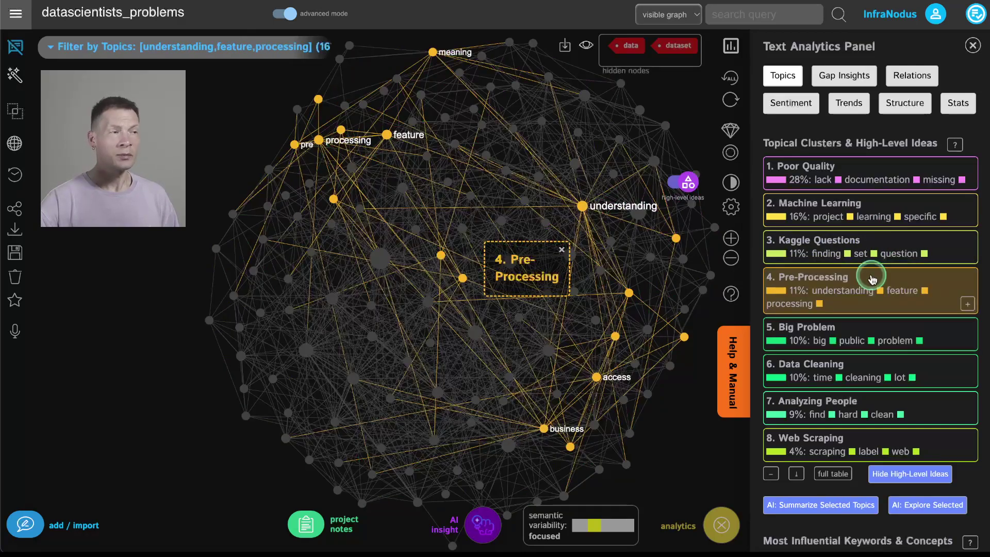
click(872, 279)
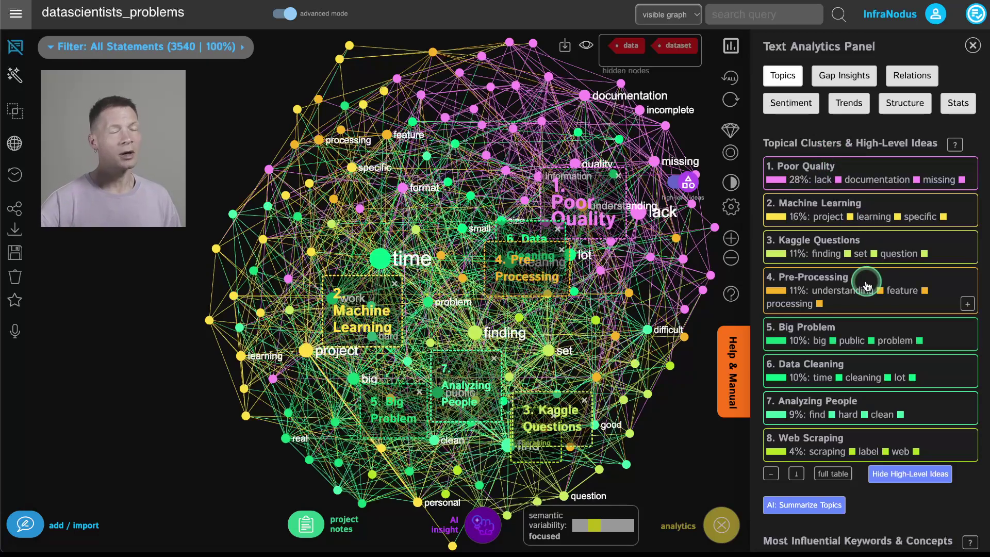
click(860, 370)
click(859, 370)
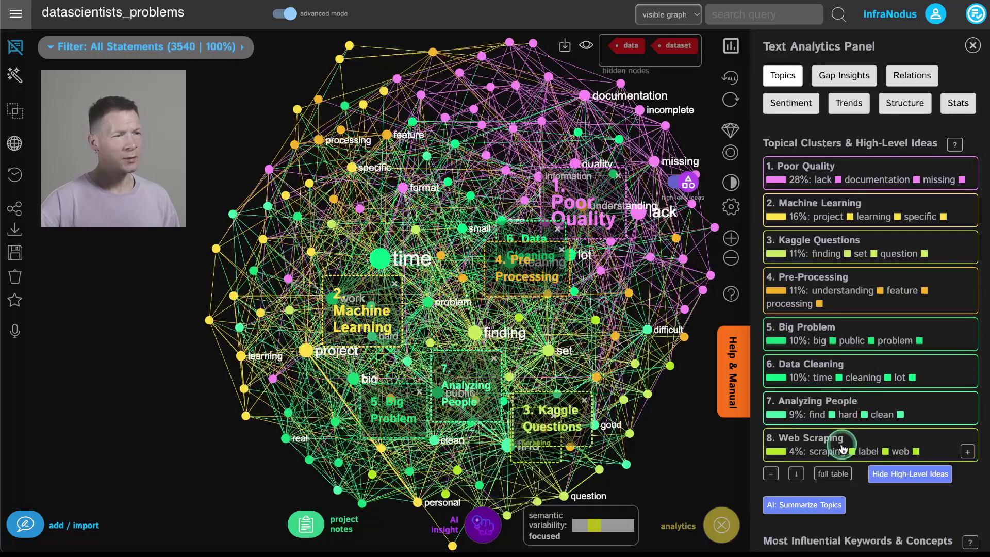
click(862, 442)
click(863, 443)
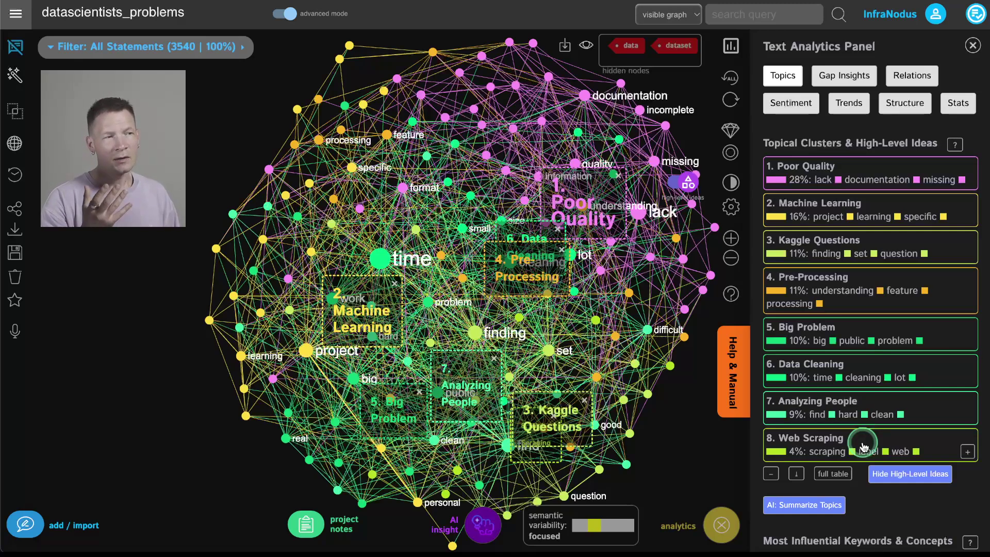
Step: Filter the graph by the Data Cleaning topic and switch its labels from high-level to low-level ideas
click(865, 371)
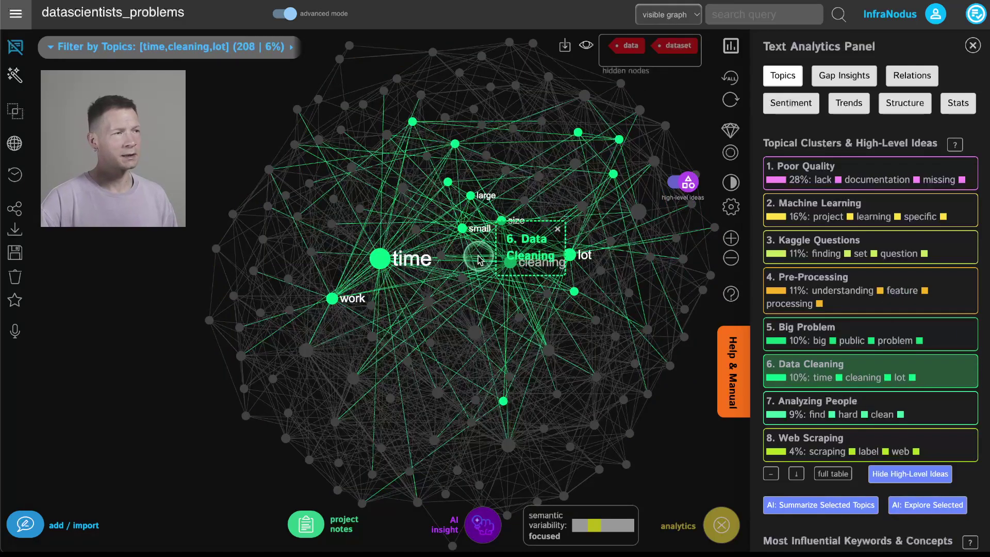
scroll(482, 258, up, 3)
scroll(482, 258, up, 3)
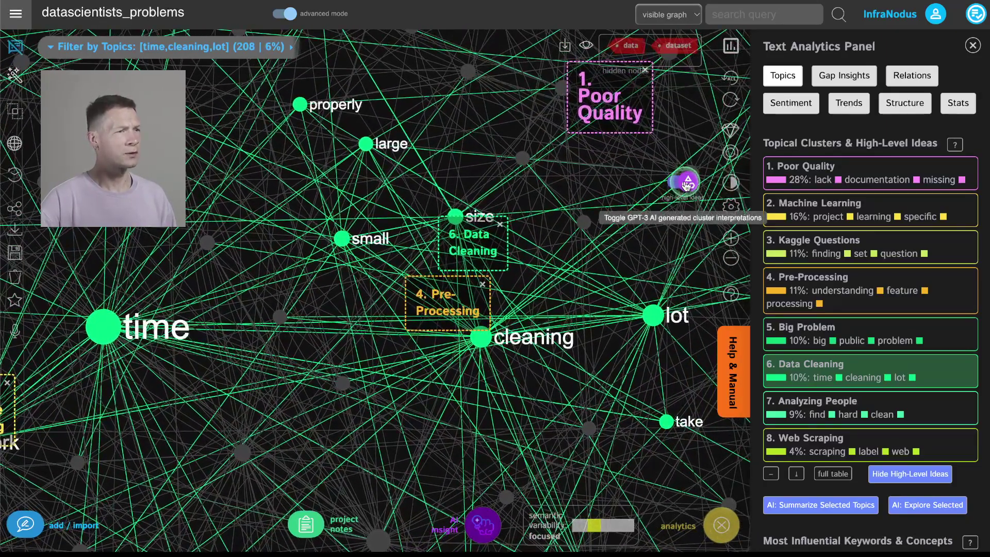
click(686, 184)
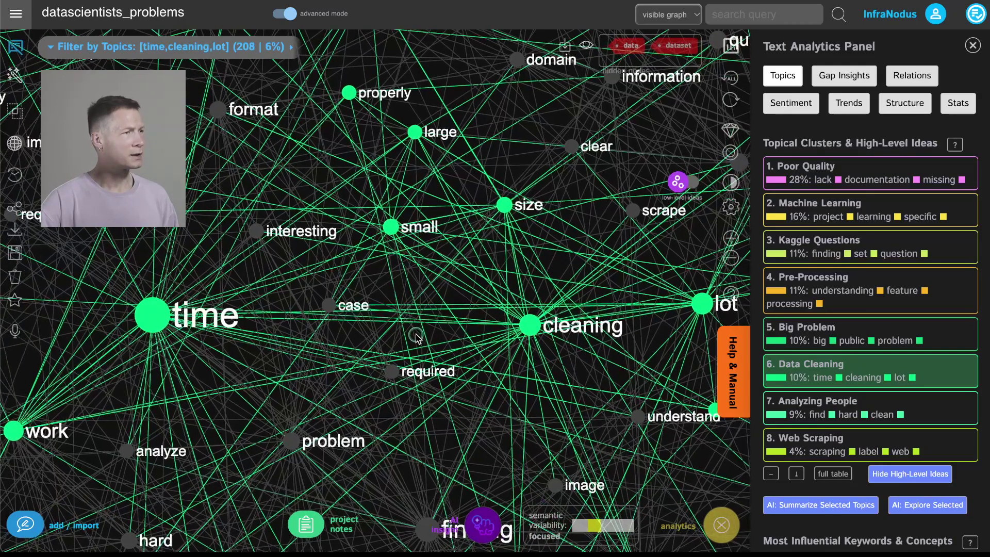
Step: Select the "time", "cleaning" and "large" nodes and show the statements that contain them
click(156, 316)
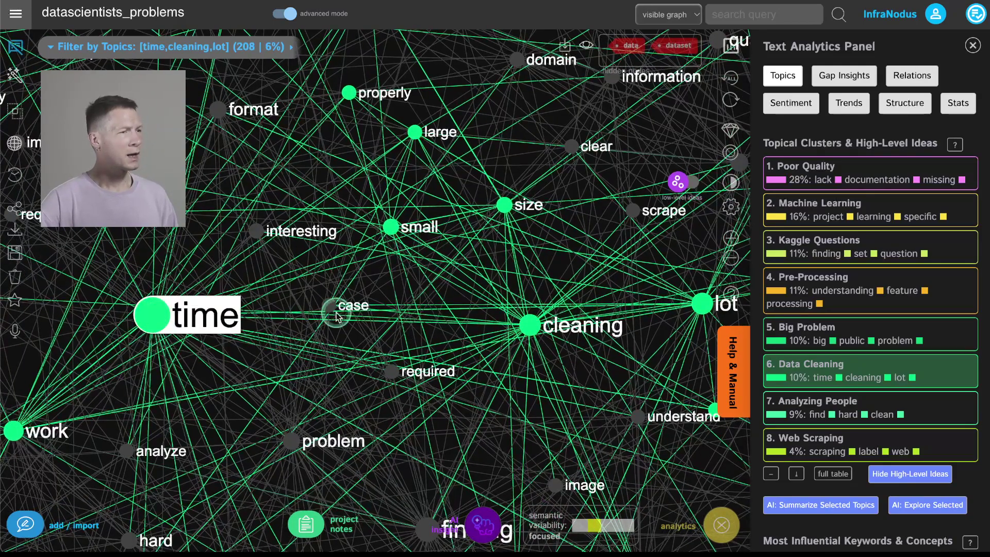
click(530, 328)
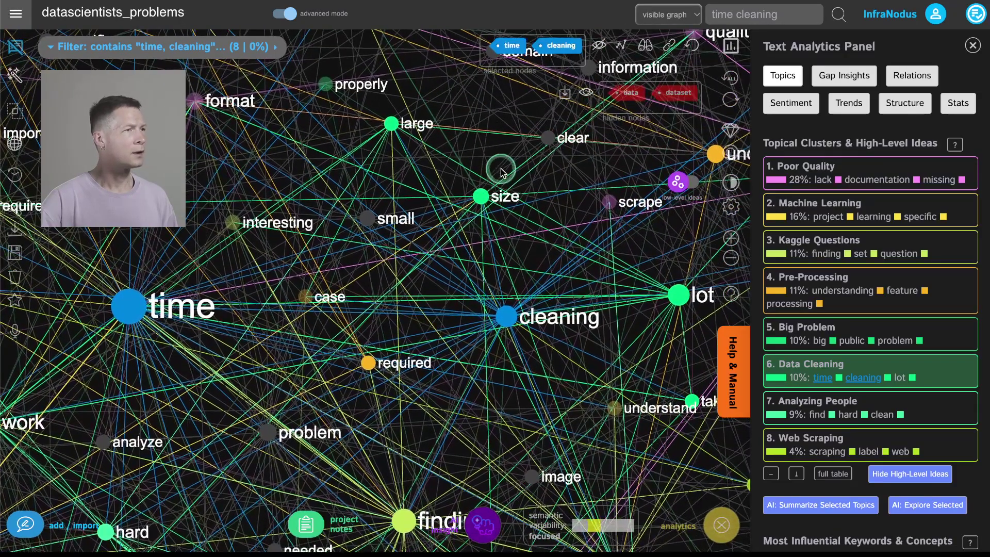
click(391, 125)
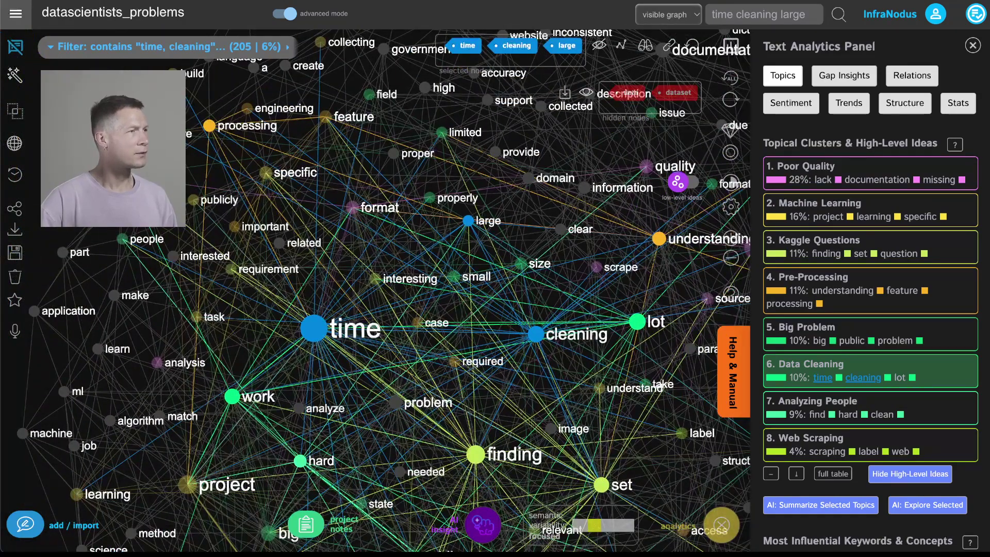
click(14, 46)
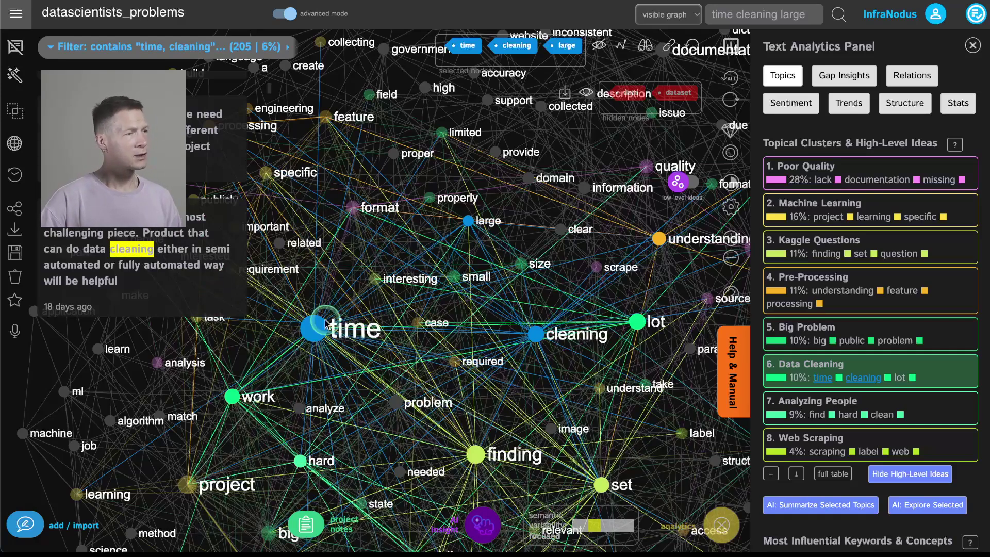
Step: Add the project note "It takes too much time to clean the data." and save it
click(305, 524)
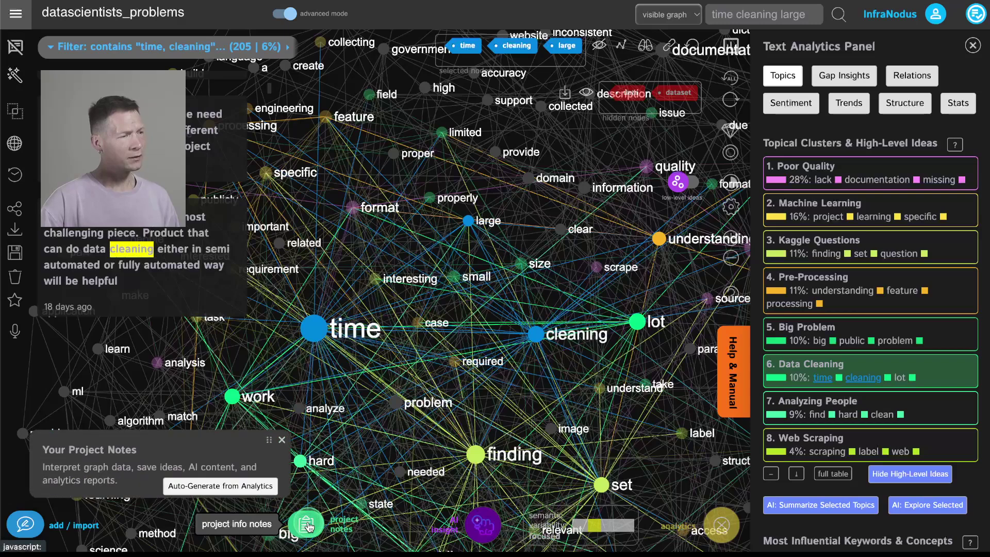
click(150, 323)
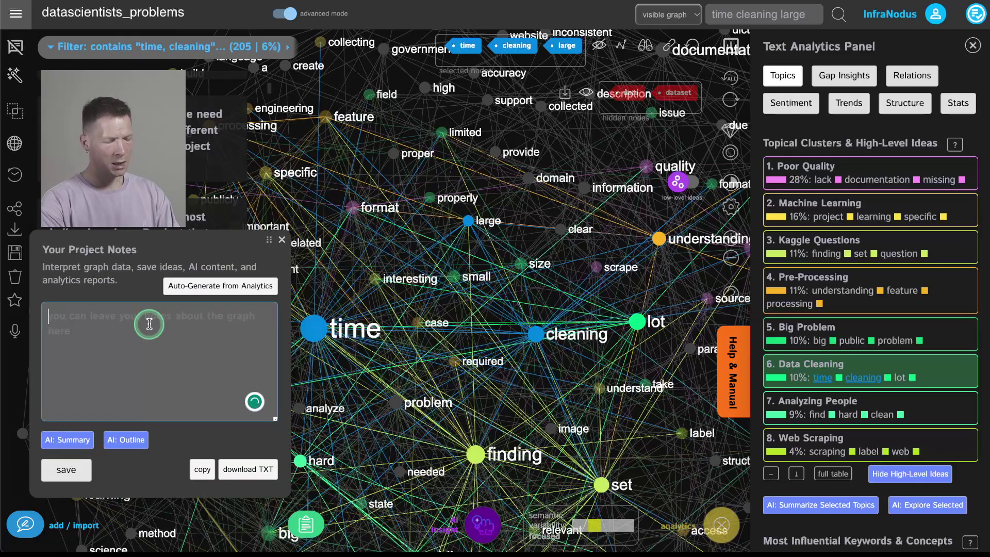
text(It takes too much time to clean the data.)
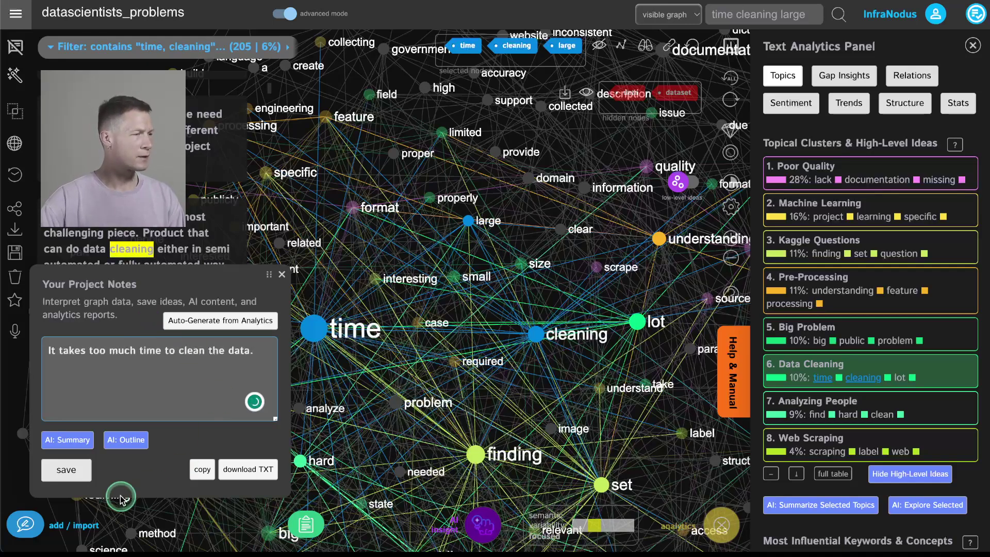
click(66, 470)
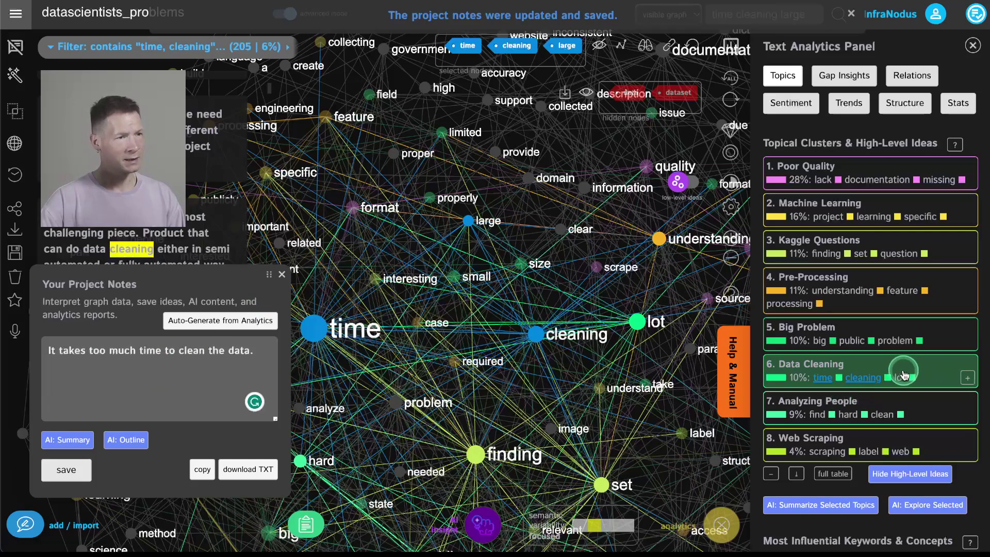
Step: Filter the graph by the Poor Quality topic and show the statements that contain "documentation" and "incomplete"
click(863, 378)
click(821, 379)
click(928, 367)
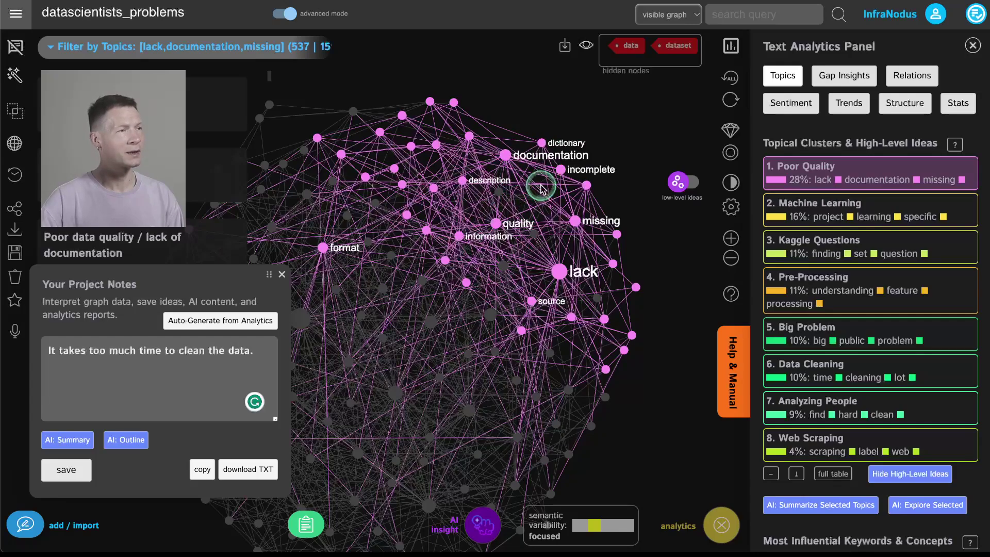
click(519, 199)
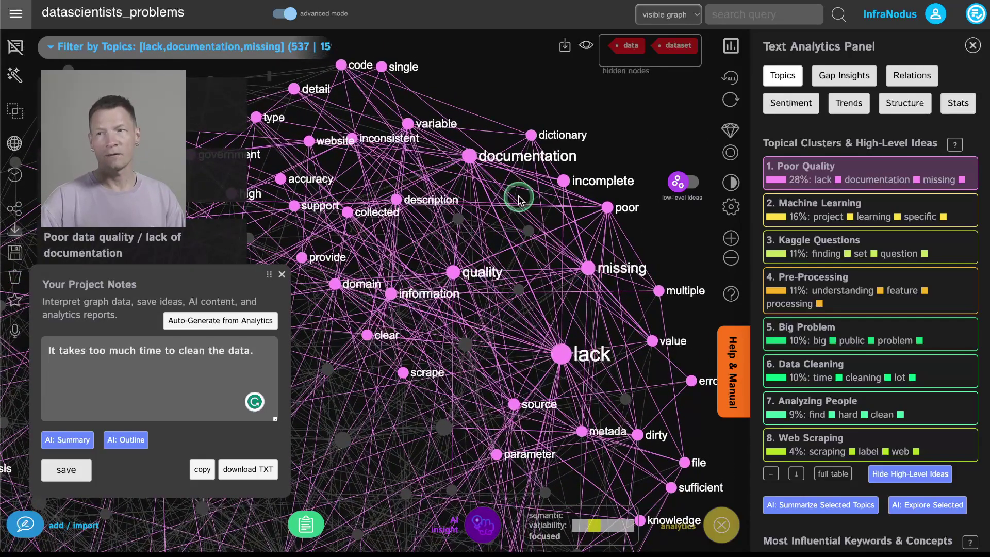
click(472, 159)
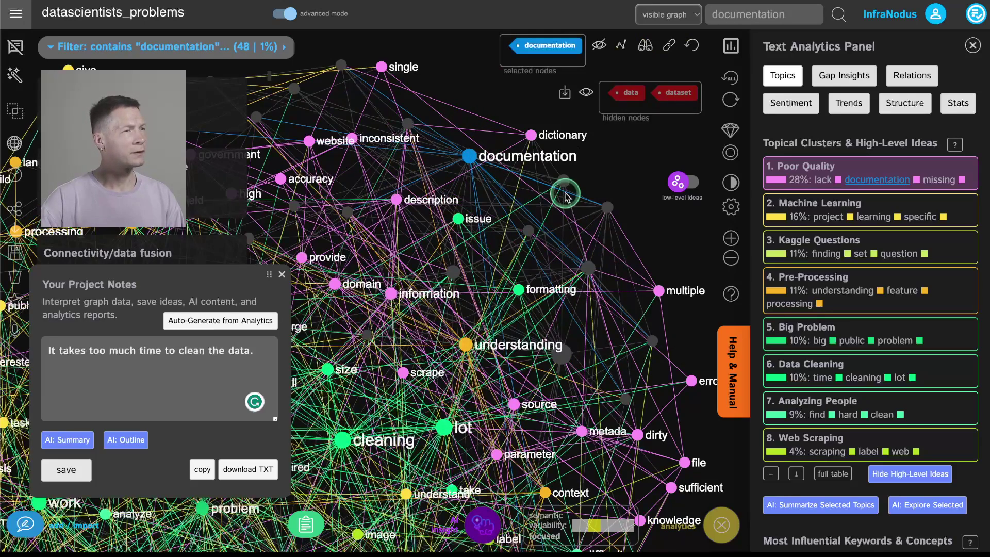
click(564, 182)
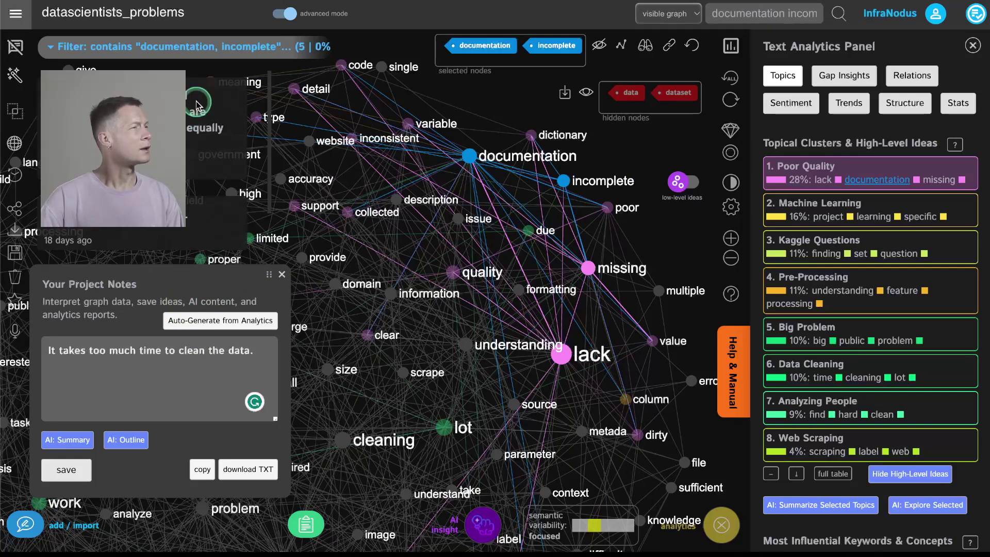
Step: Add the project note "Poor quality of data: incomplete documentation.", save it and close the notes
click(88, 399)
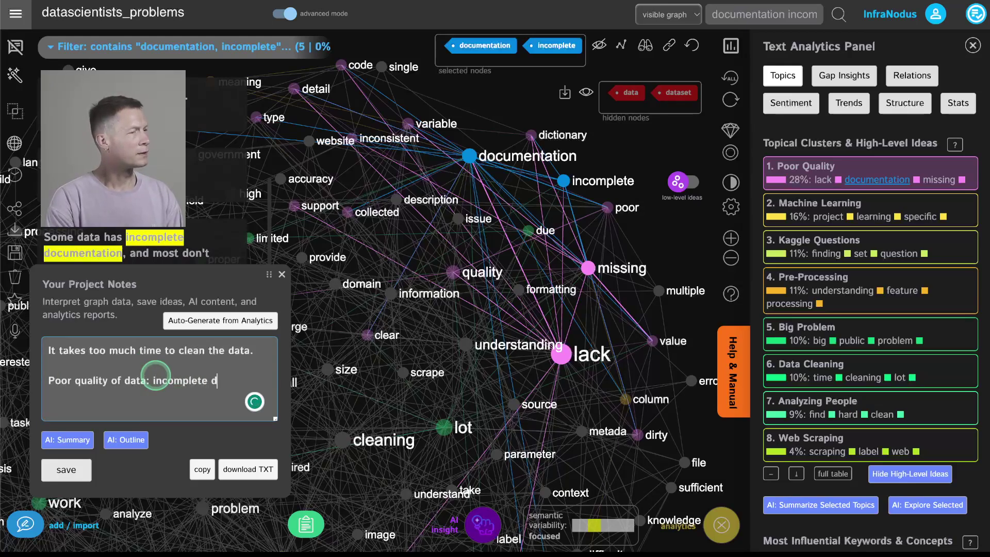
text(tion.)
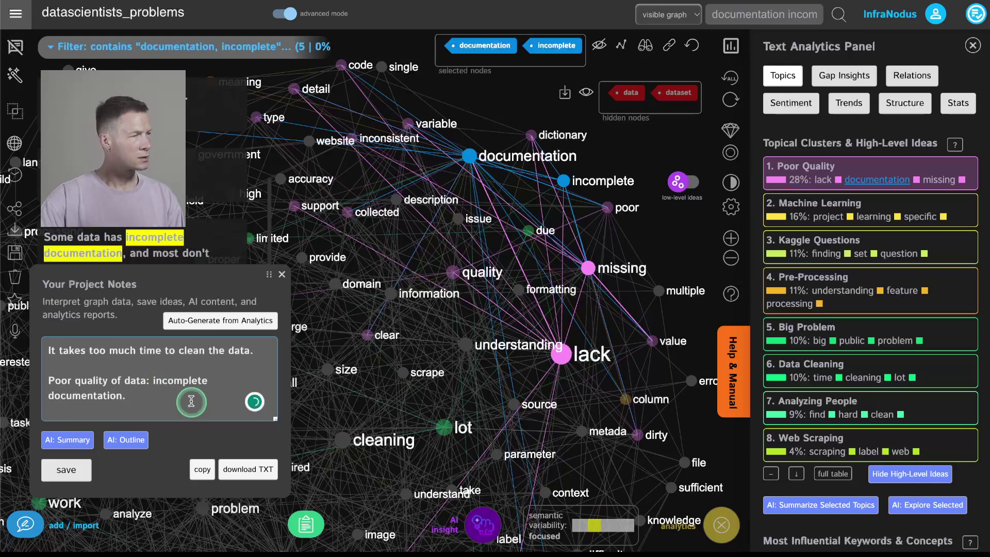
key(Return)
key(Return)
click(66, 469)
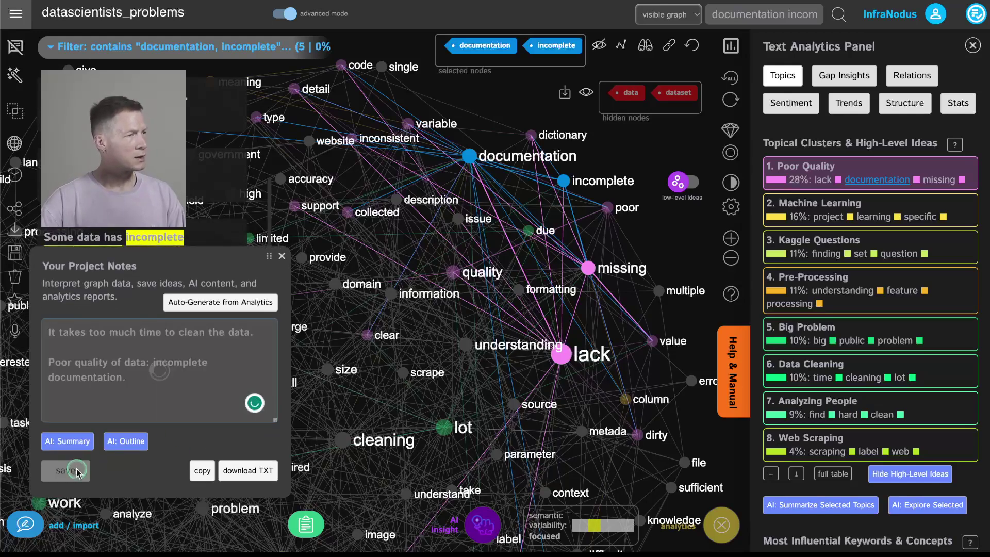
click(283, 255)
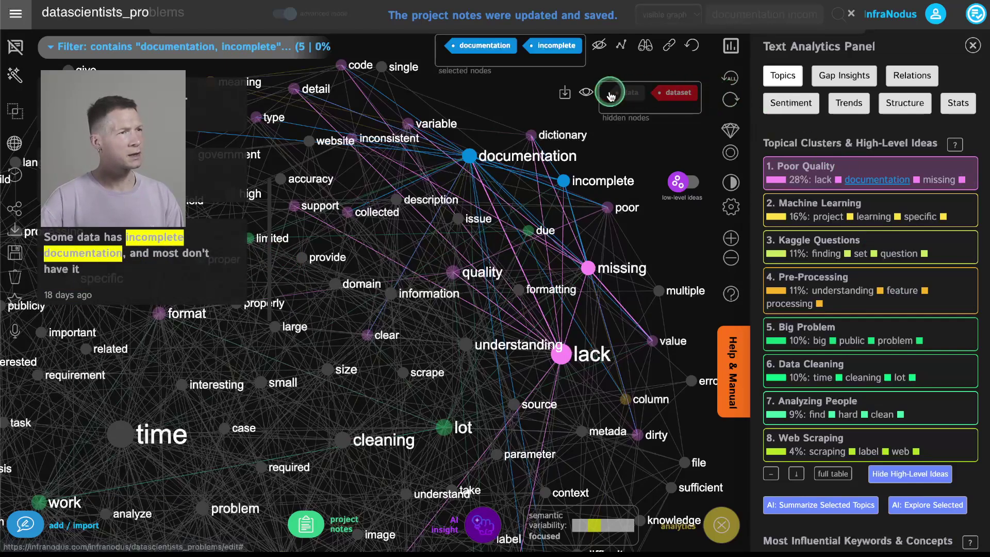
Step: Reset the node selection and view the statements for "dirty", checking its combination with "error" before deselecting "error"
click(707, 45)
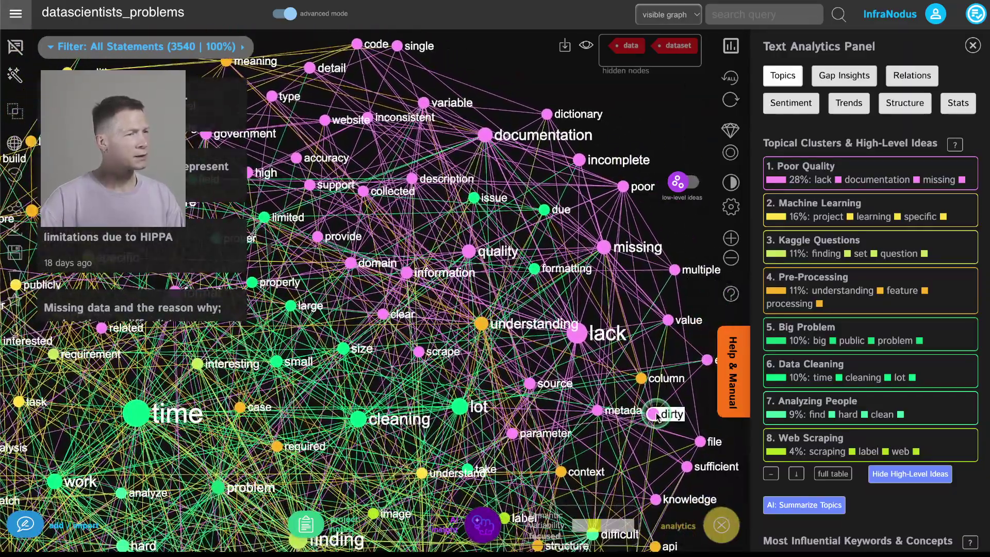
click(634, 415)
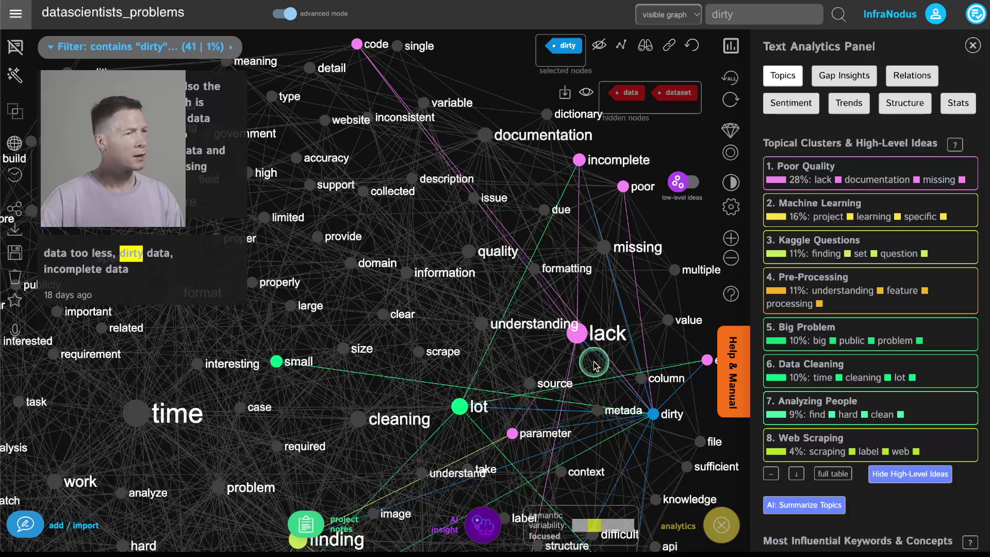
click(624, 363)
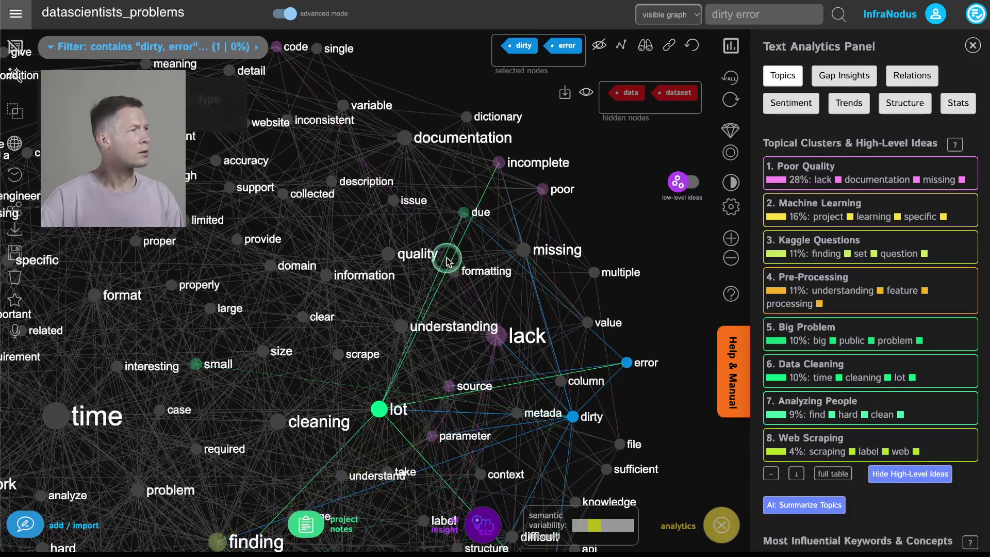
click(627, 363)
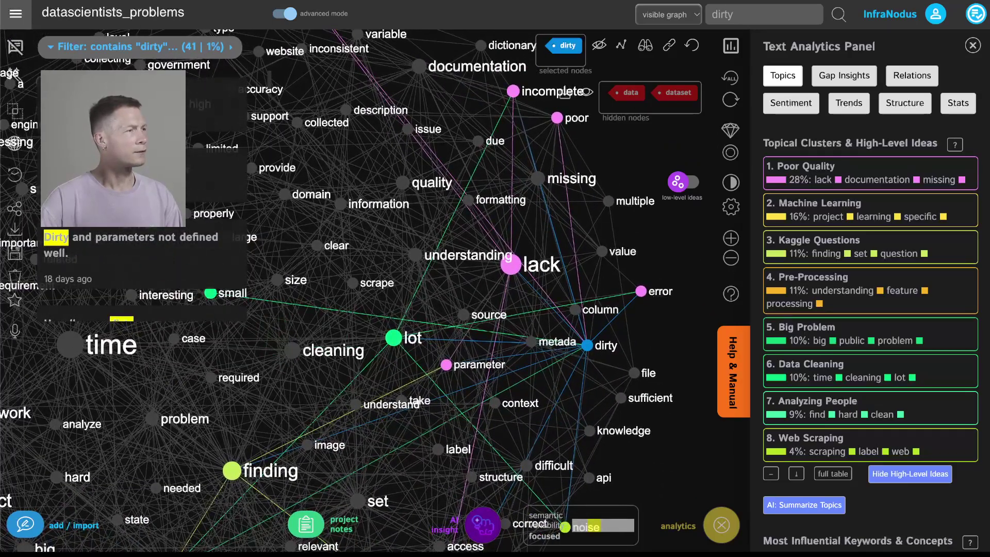
Step: Add the note "A lot of noise in the data." and the heading "The problems that data scientists have", and save the project notes
click(308, 539)
click(138, 384)
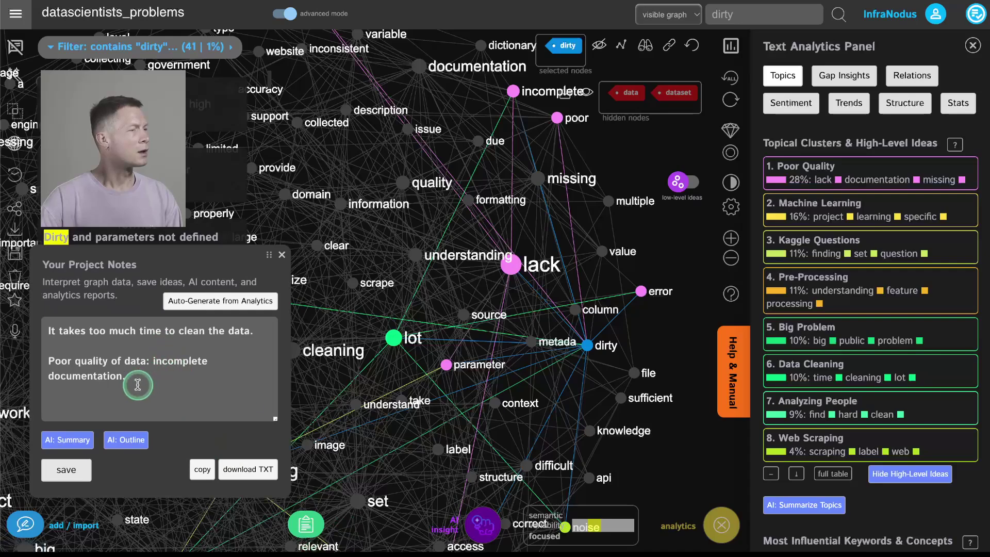
text(A lot of noise in the data.)
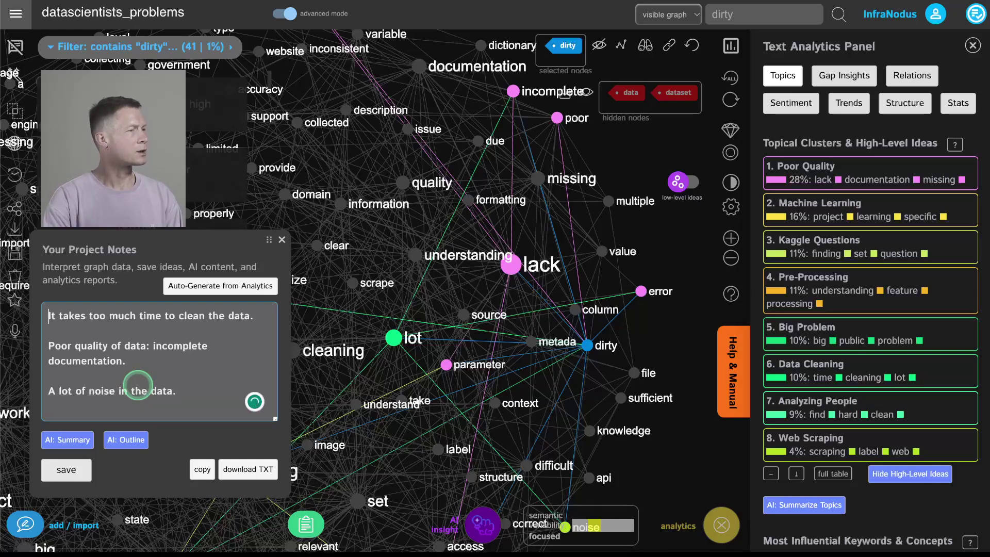
key(Return)
key(Return)
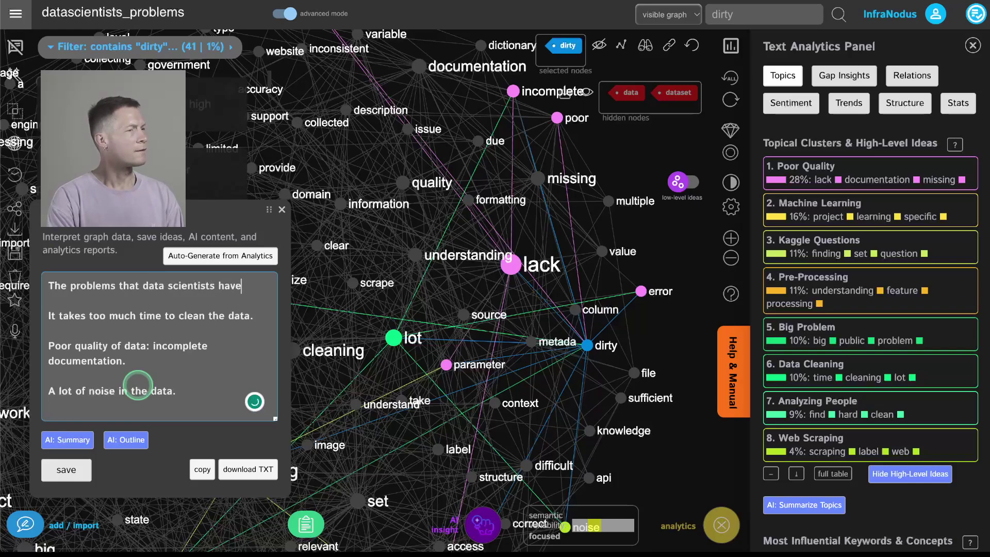
click(66, 470)
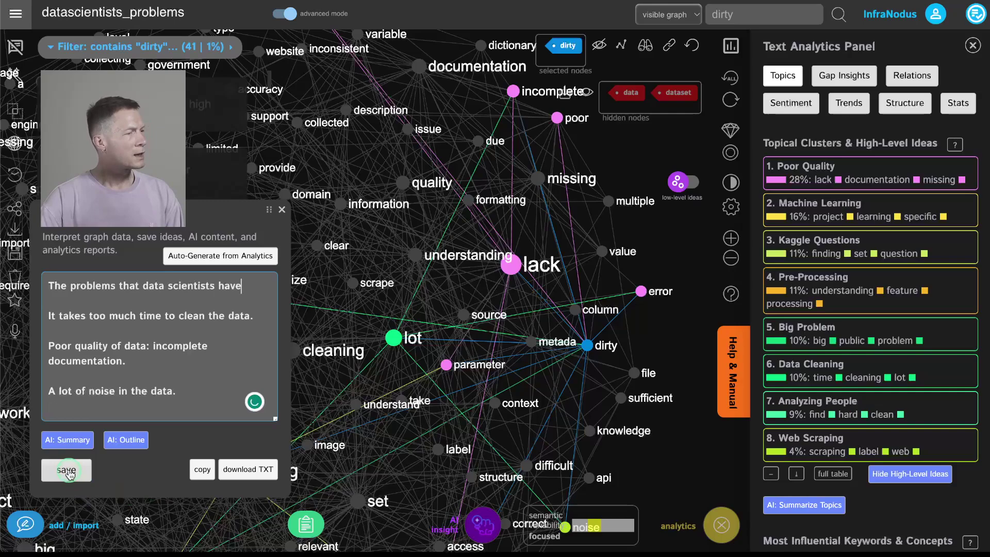
click(283, 212)
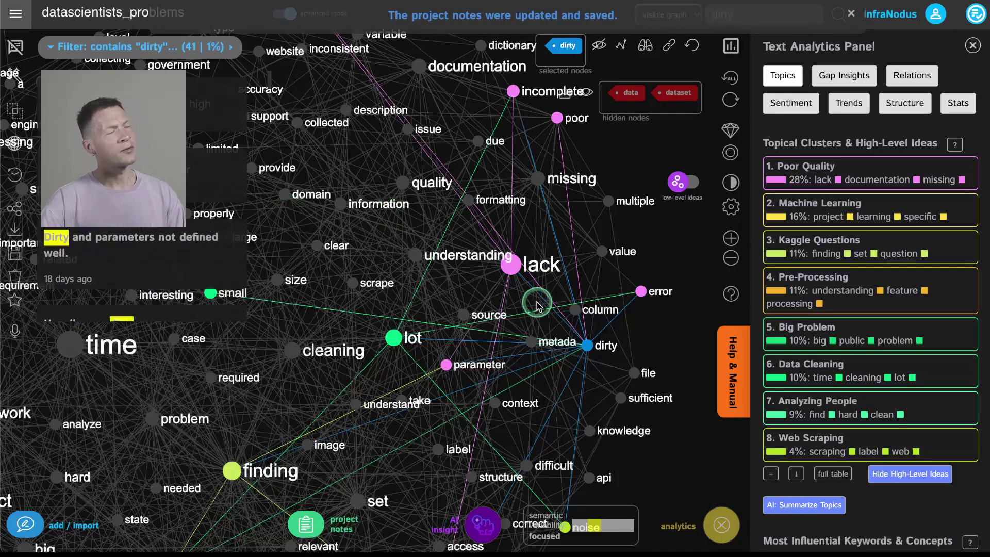
Step: Deselect the "dirty" node and view the Data Cleaning cluster on its own before returning to all statements
click(586, 346)
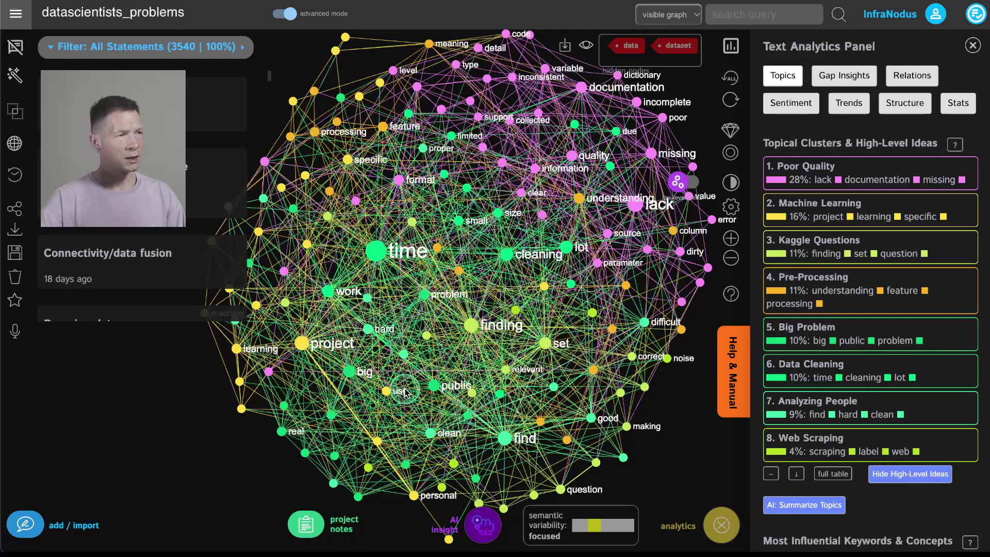
scroll(897, 304, down, 1)
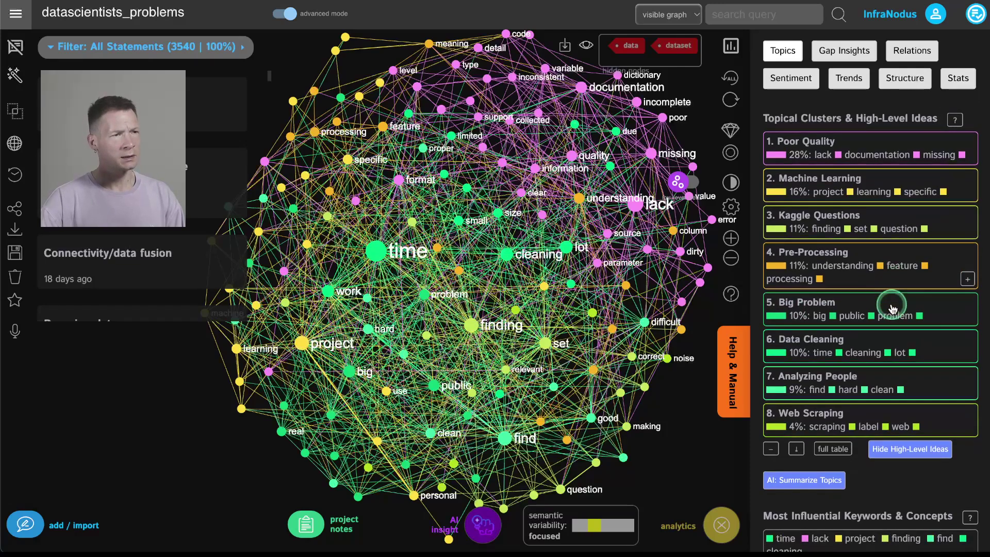
click(884, 344)
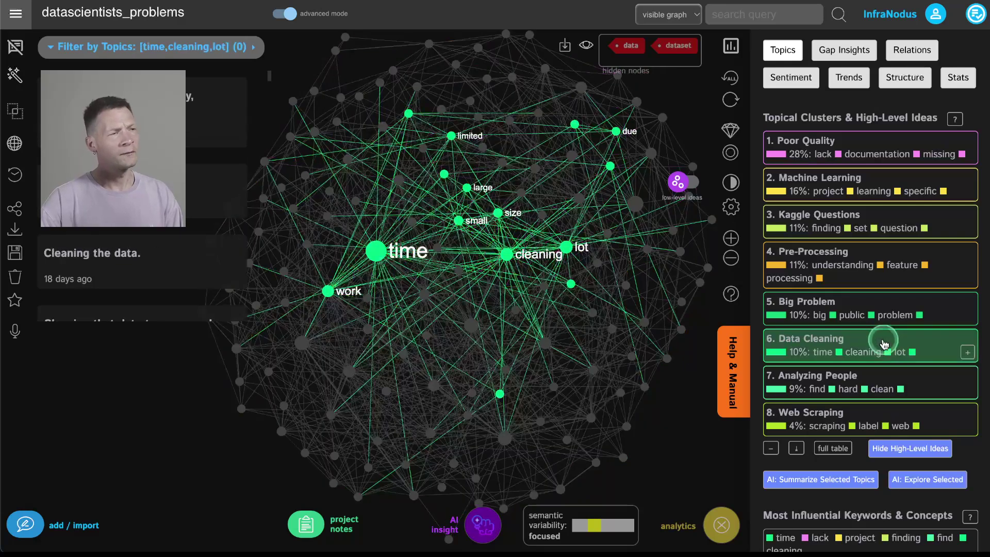
click(884, 344)
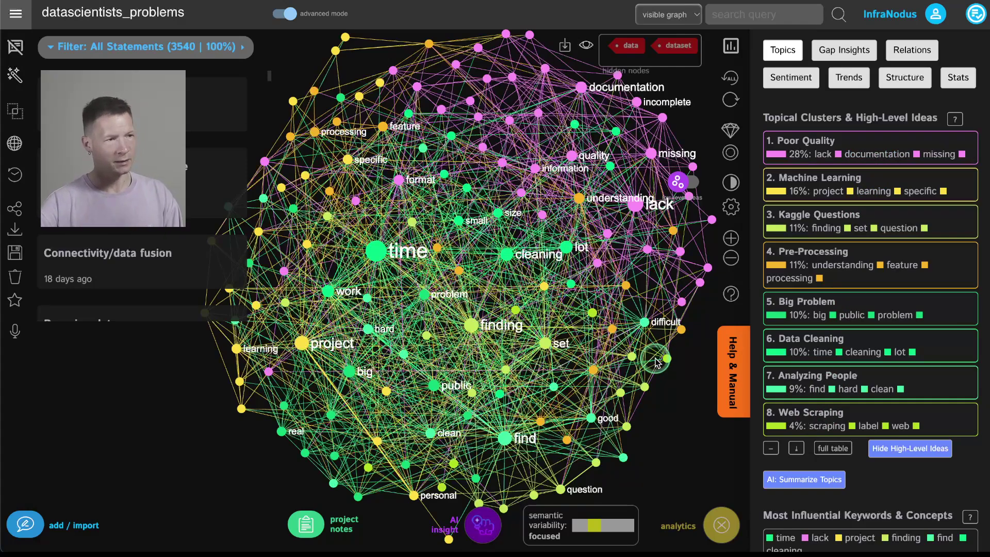
Step: Add the project note "How to get the data: web scraping is difficult.", save it and close the notes
click(324, 524)
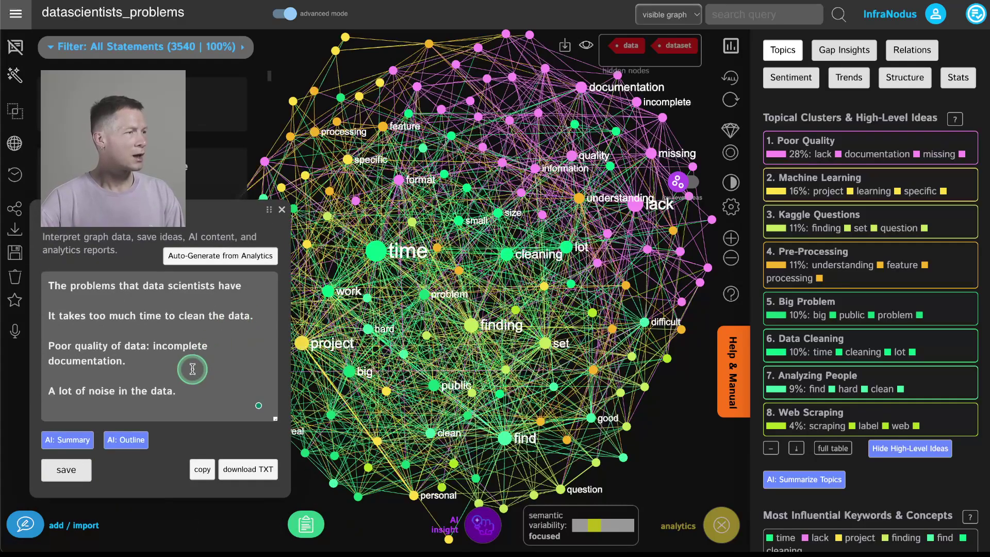
click(195, 395)
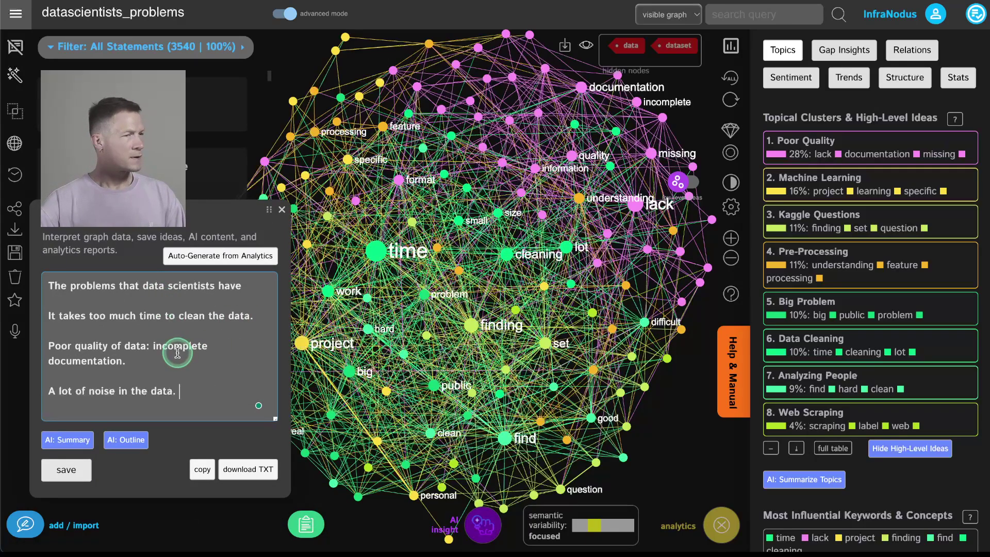
key(Return)
key(Return)
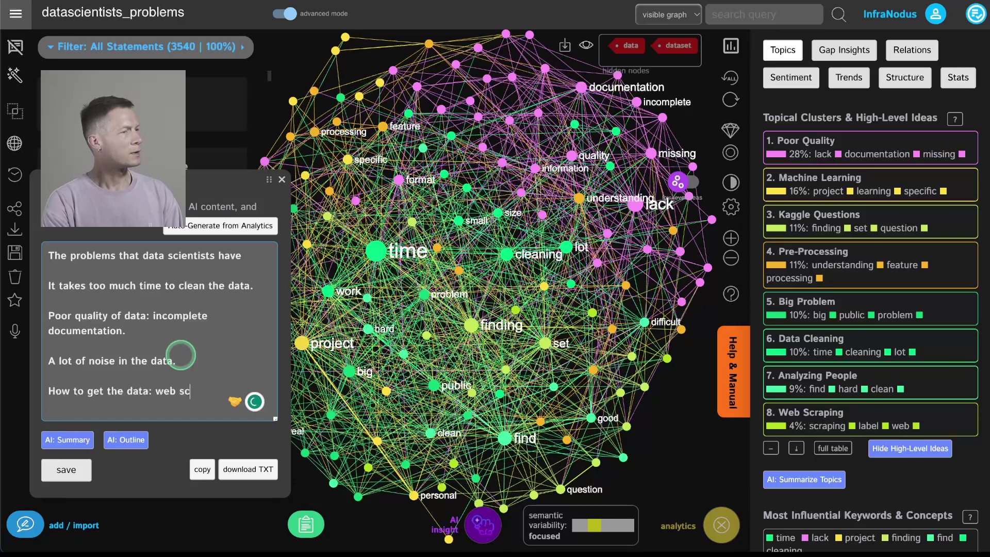
text(How to get the data: web scraping is difficu)
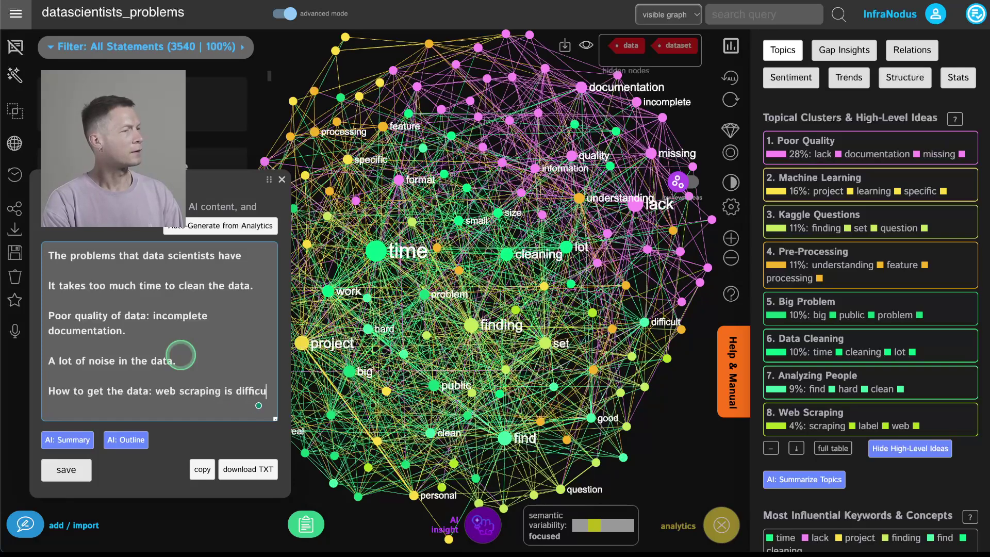
text(lt.)
click(66, 469)
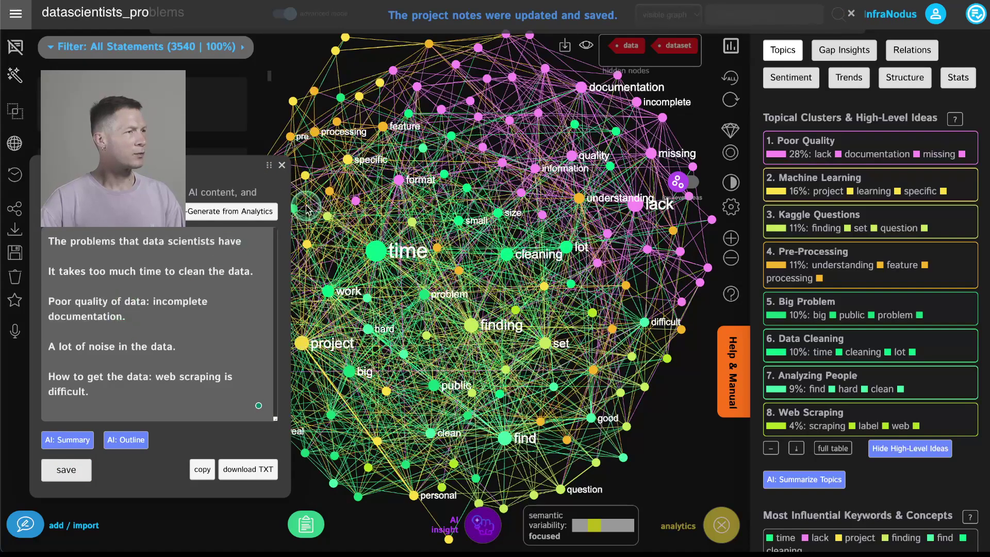
click(281, 165)
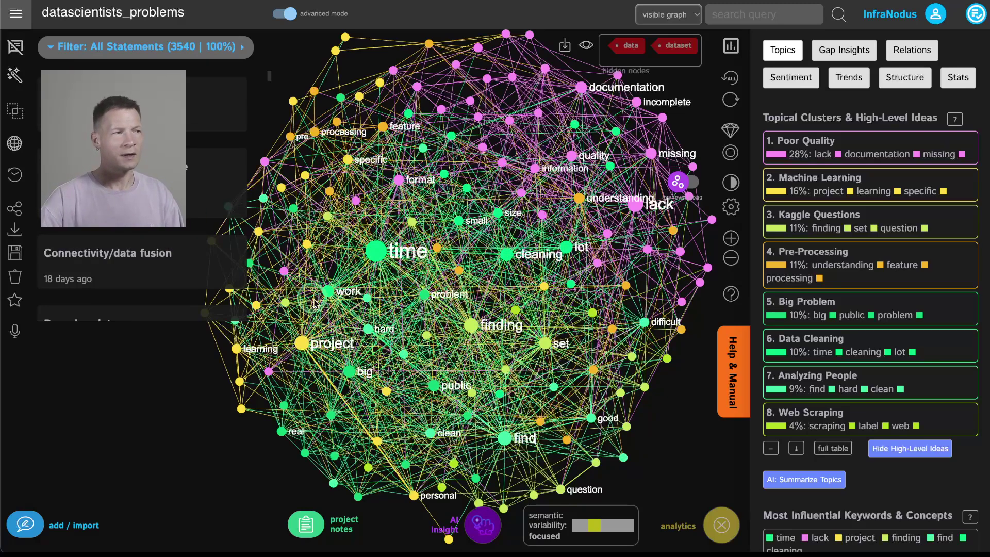
Step: Hide the statements, shorten the topical cluster list to four topics and show the high-level ideas on the graph
click(14, 47)
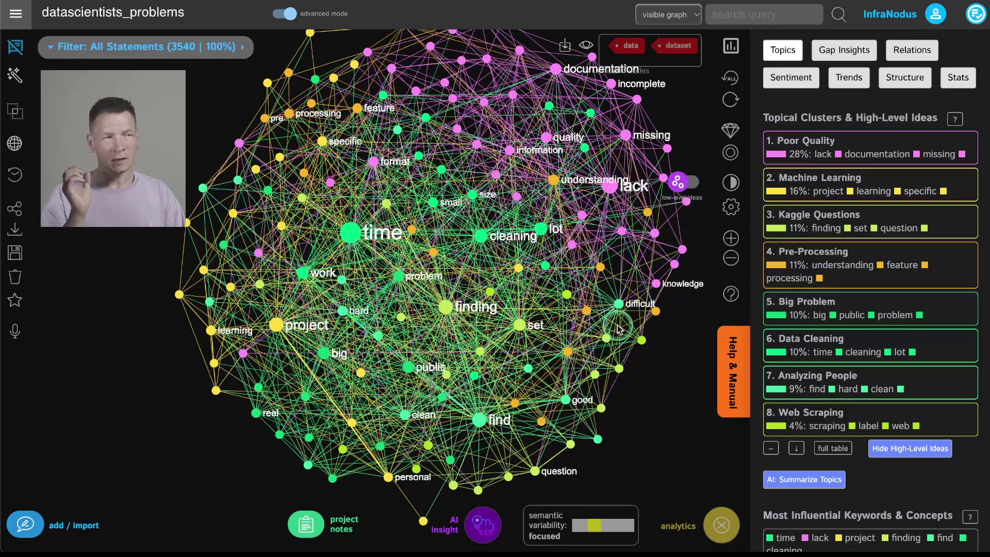
click(770, 448)
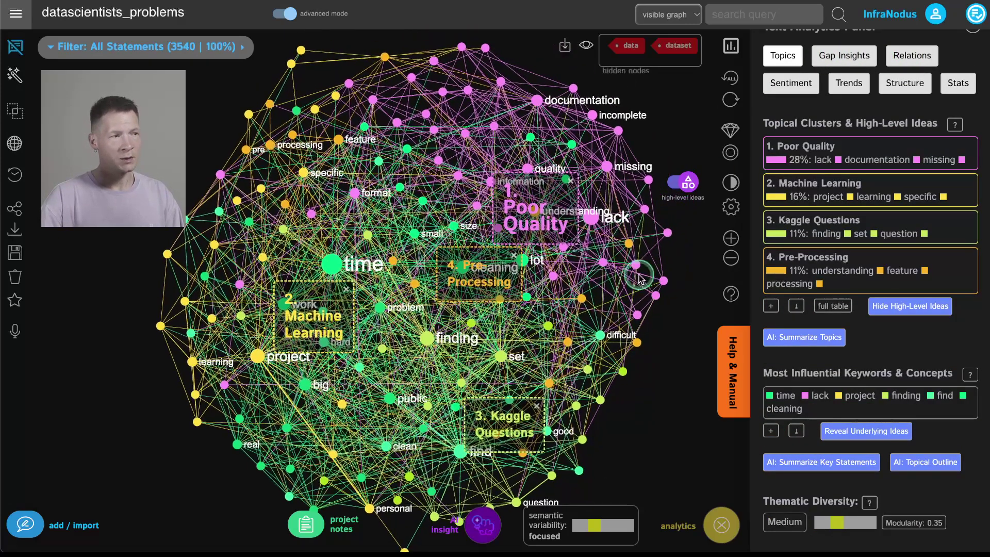
Step: Generate an AI question that bridges the structural gap between the Pre-Processing and Kaggle Questions topics
click(832, 62)
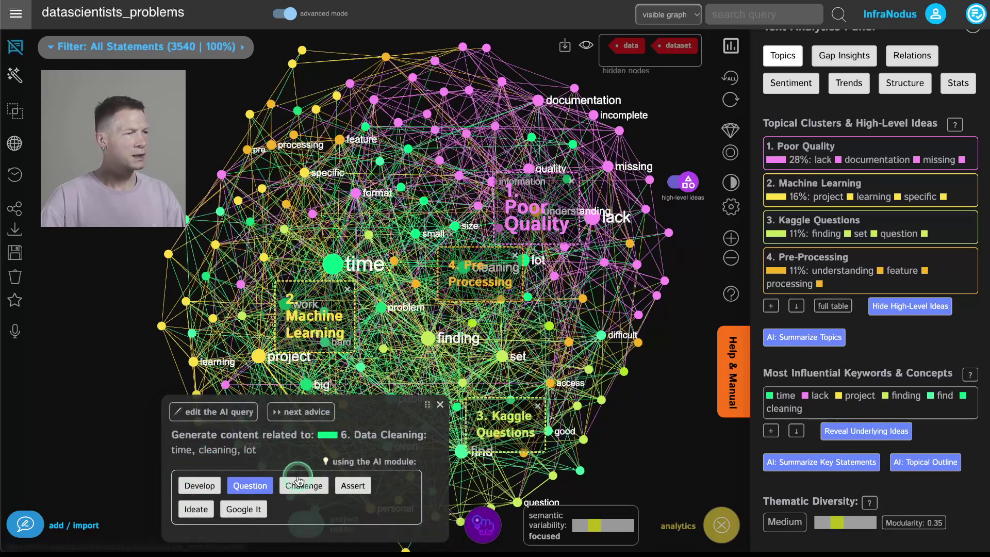
click(734, 80)
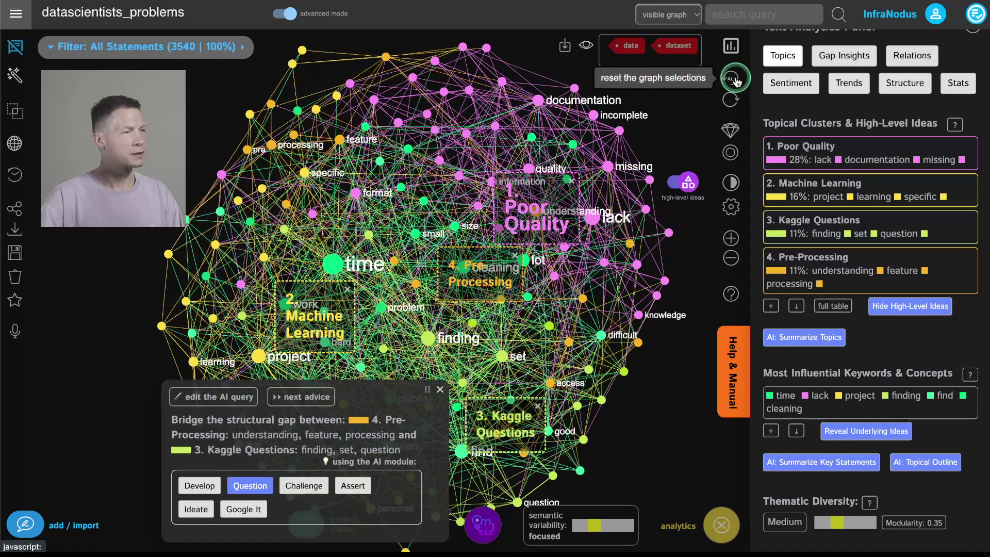
click(285, 407)
click(252, 489)
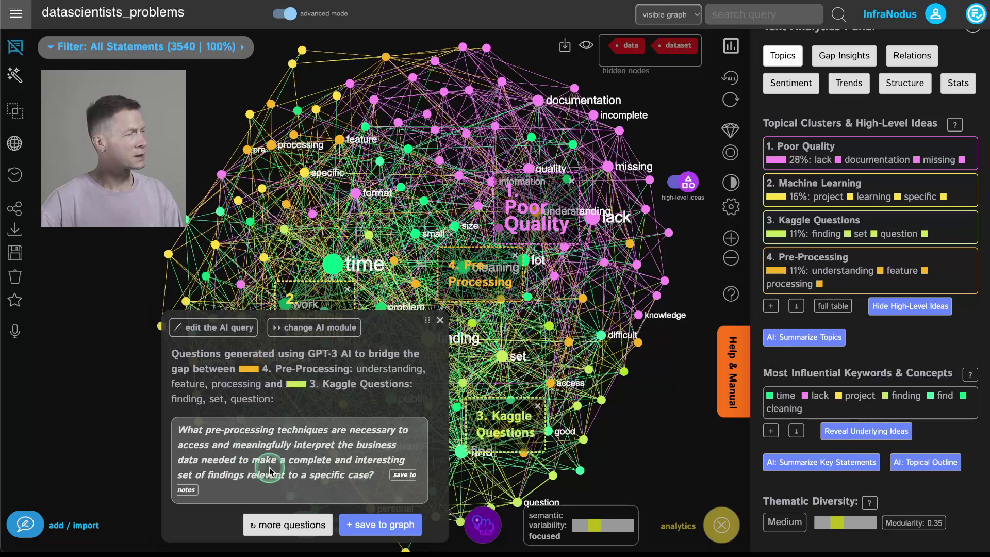
Step: Shorten the generated question to "What pre-processing techniques are necessary to access and meaningfully interpret the business data."
triple_click(295, 443)
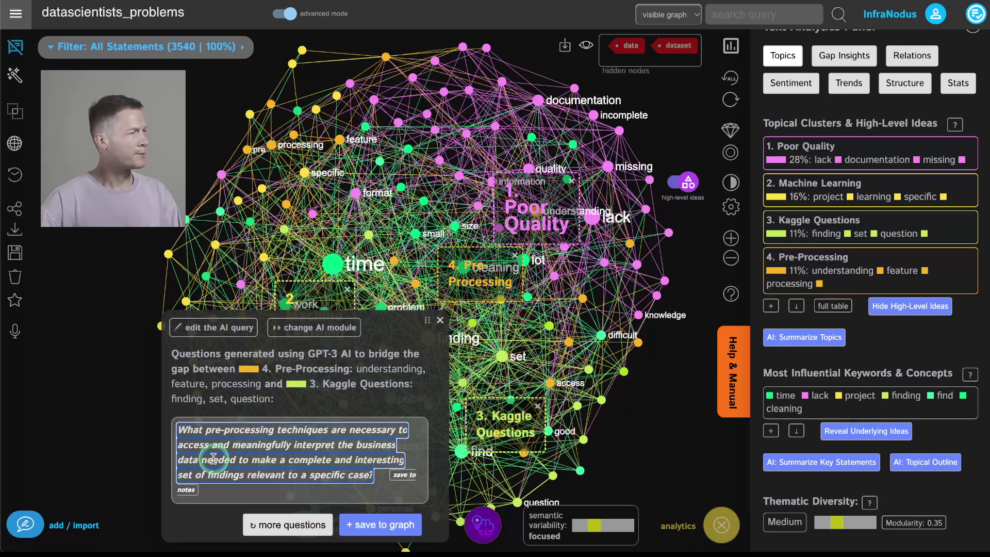
drag(201, 459, 357, 484)
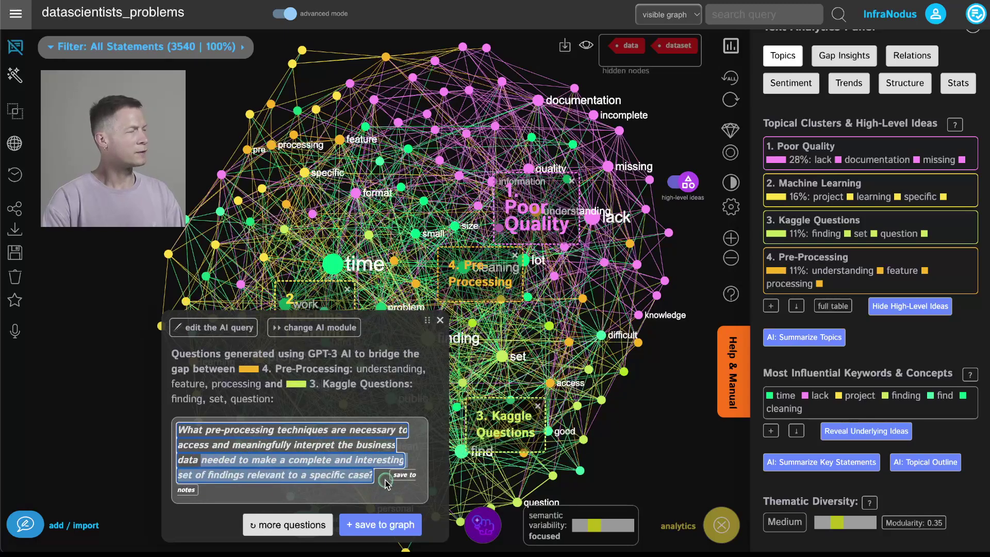
key(BackSpace)
text(.)
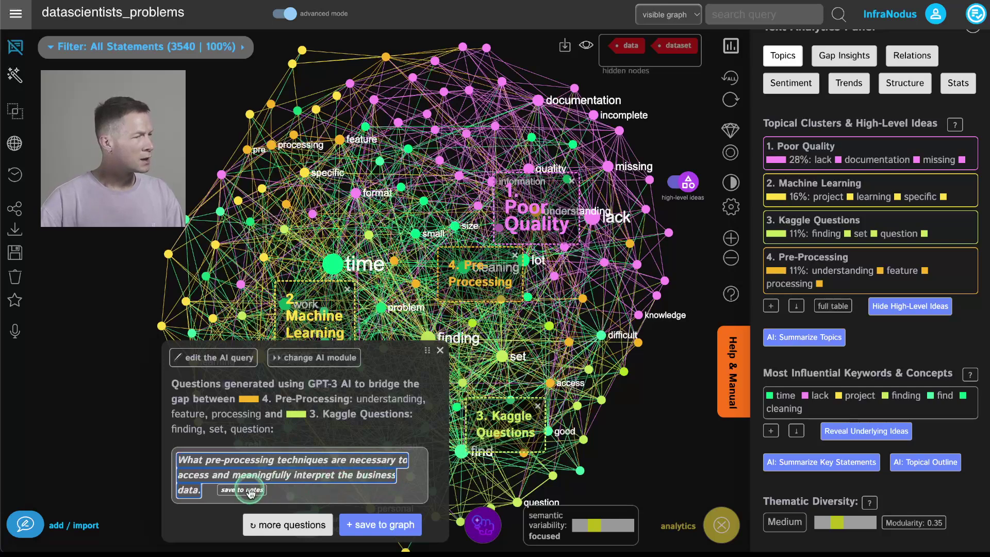
Step: Save the shortened pre-processing question to the project notes and generate another question for the same topic gap
click(241, 489)
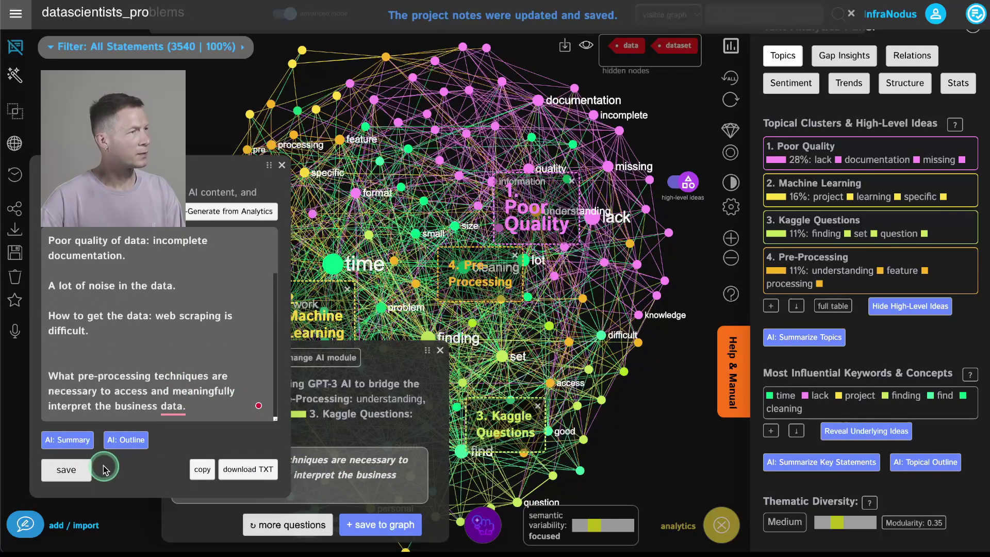
click(282, 165)
click(298, 524)
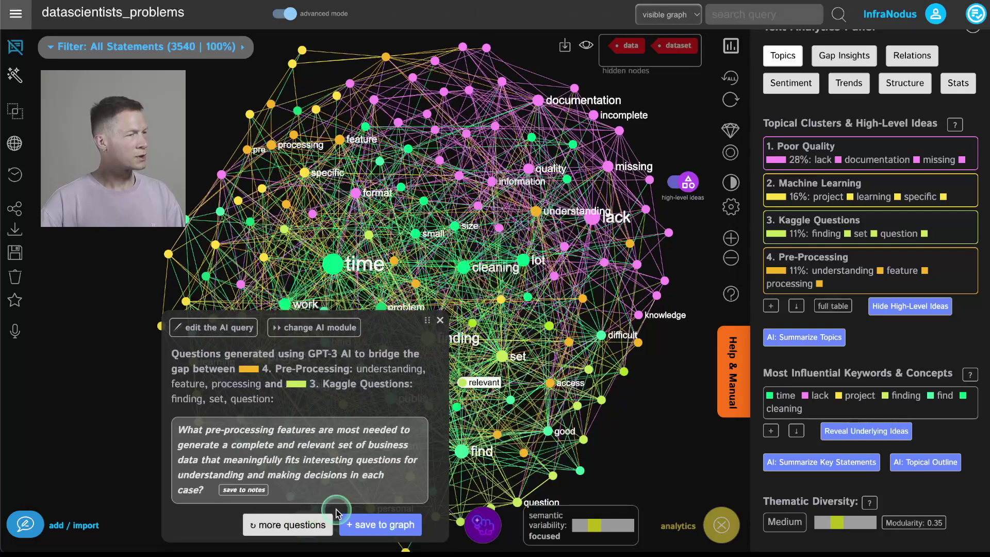
Step: Generate an AI question and an AI idea that bridge the gap between the Poor Quality and Machine Learning topics
click(305, 329)
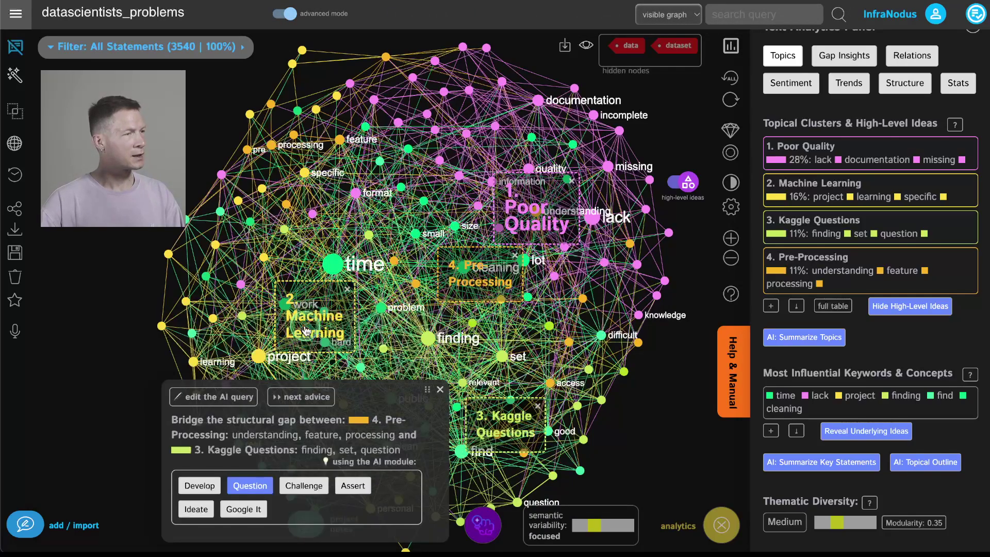
click(308, 398)
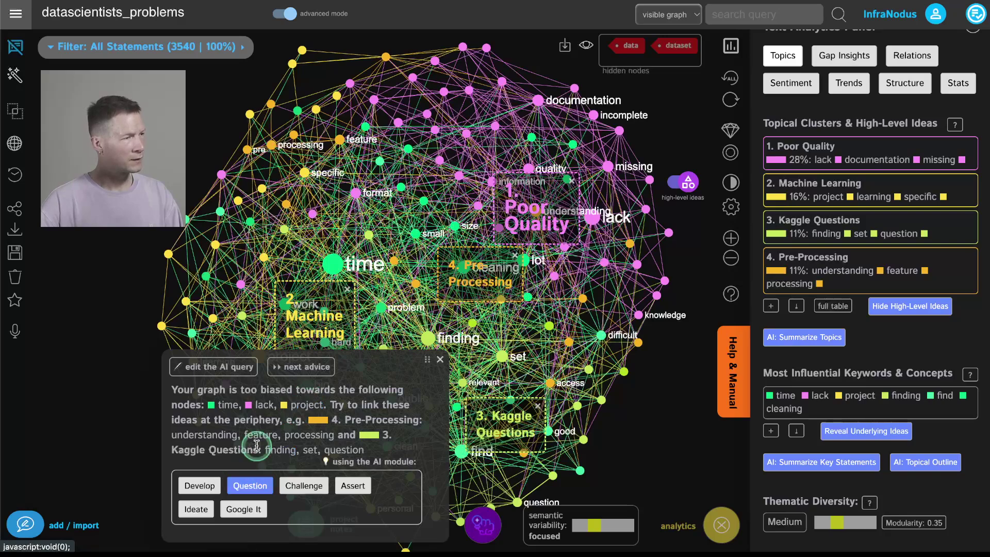
click(239, 488)
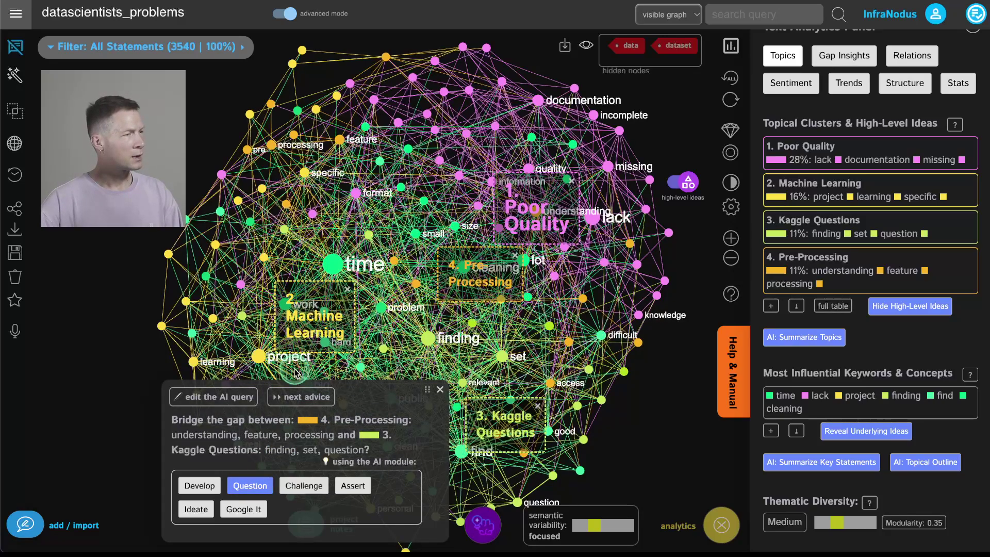
click(301, 396)
click(249, 487)
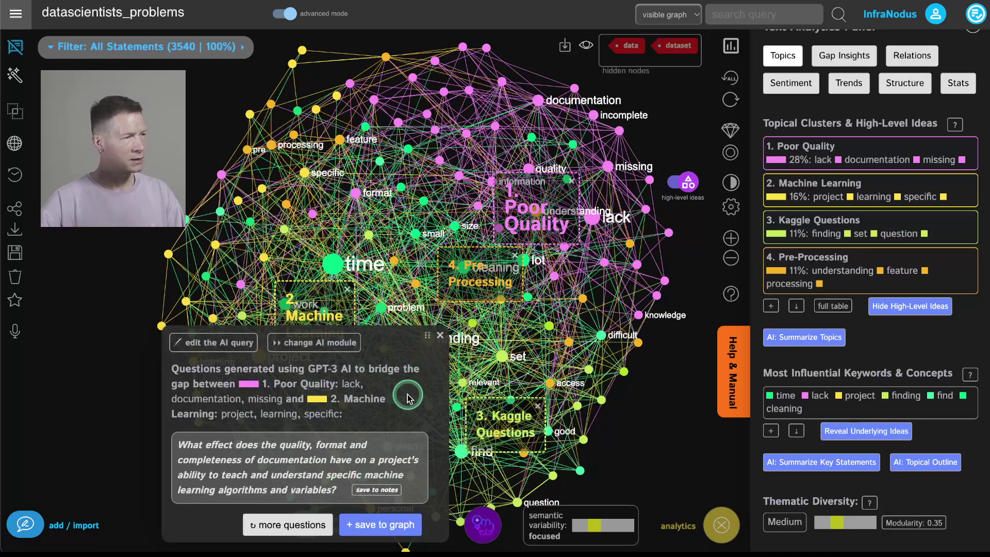
click(315, 343)
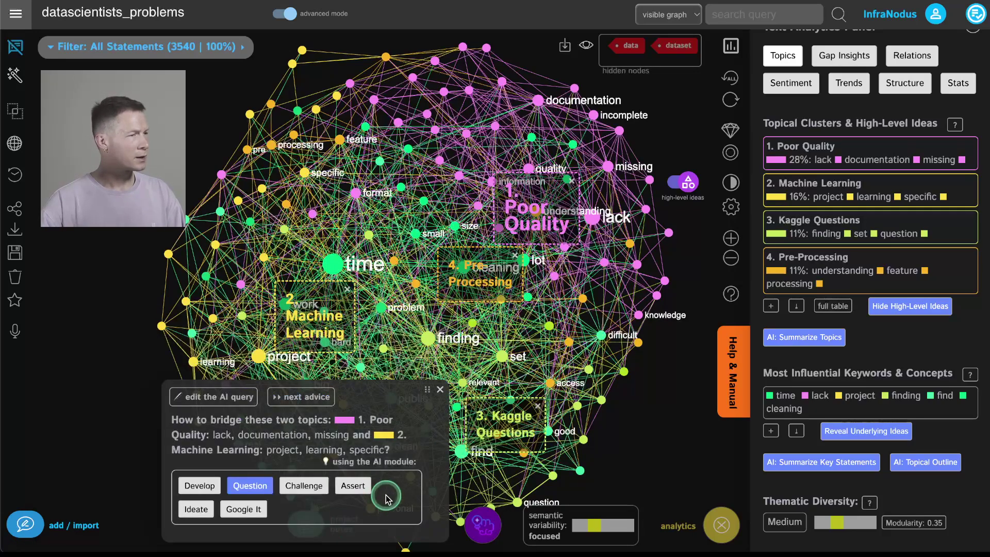
click(195, 510)
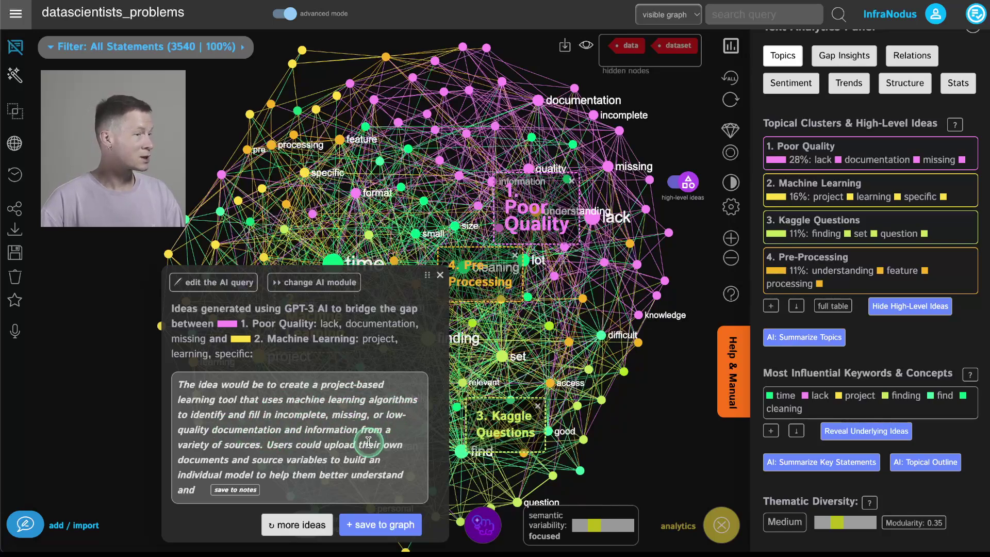
Step: Trim the generated idea's unfinished ending to "help them better understand." and save it to the project notes
triple_click(269, 450)
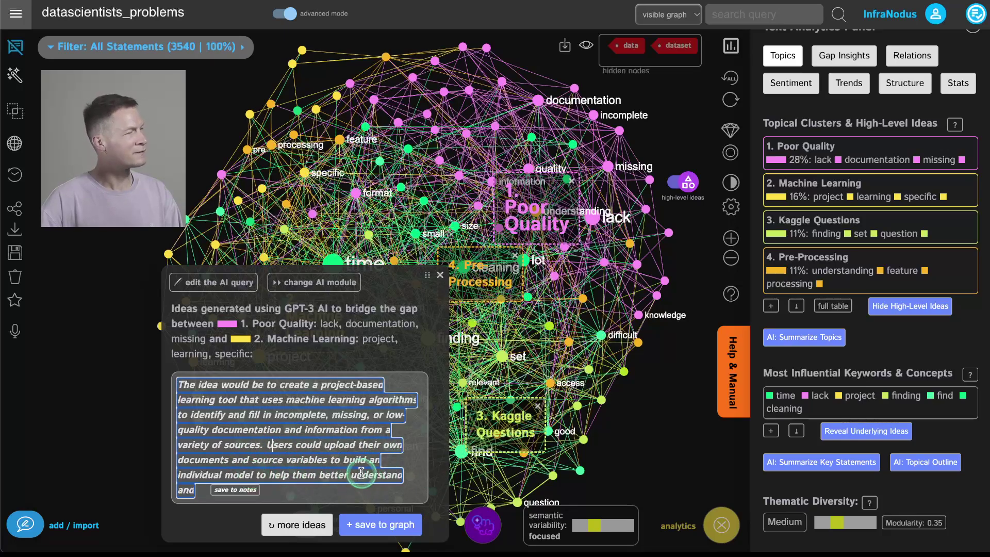
click(186, 493)
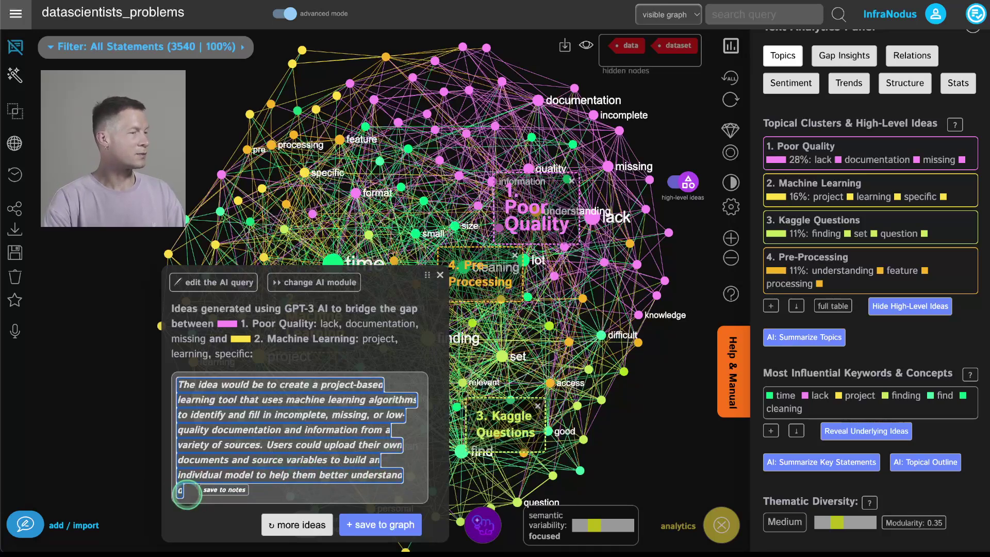
key(BackSpace)
key(BackSpace)
key(BackSpace)
key(BackSpace)
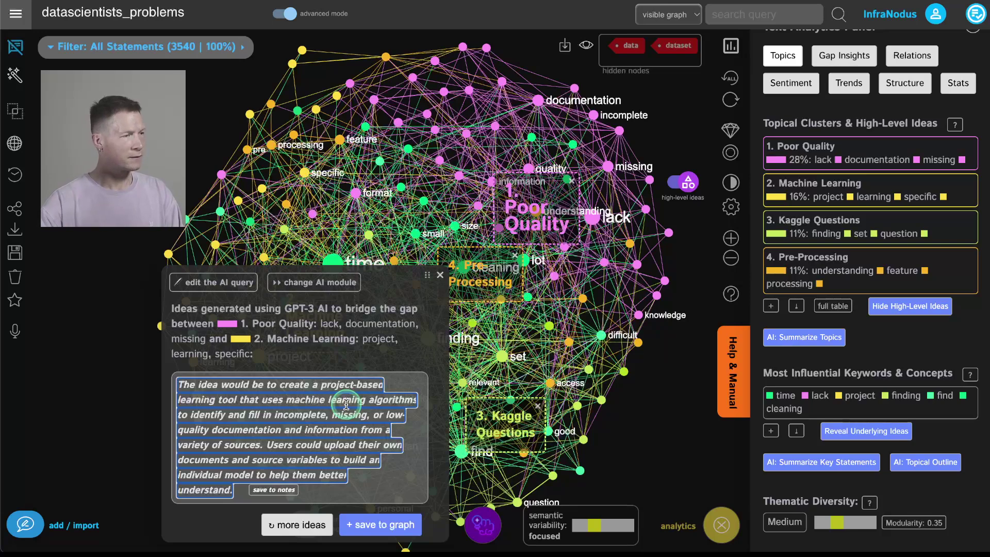
click(266, 489)
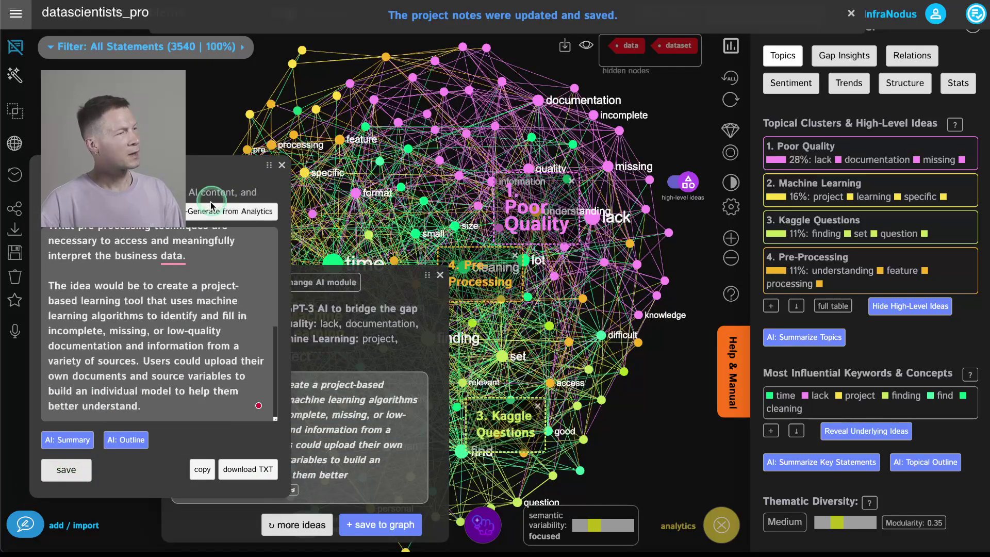
click(282, 165)
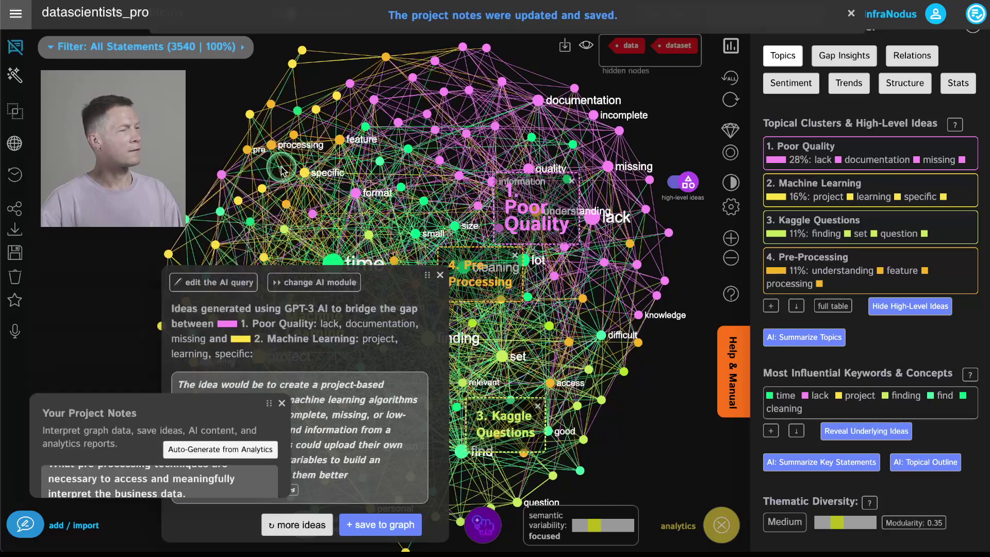
Step: Generate another idea for the Poor Quality and Machine Learning gap and save it to the project notes
click(298, 534)
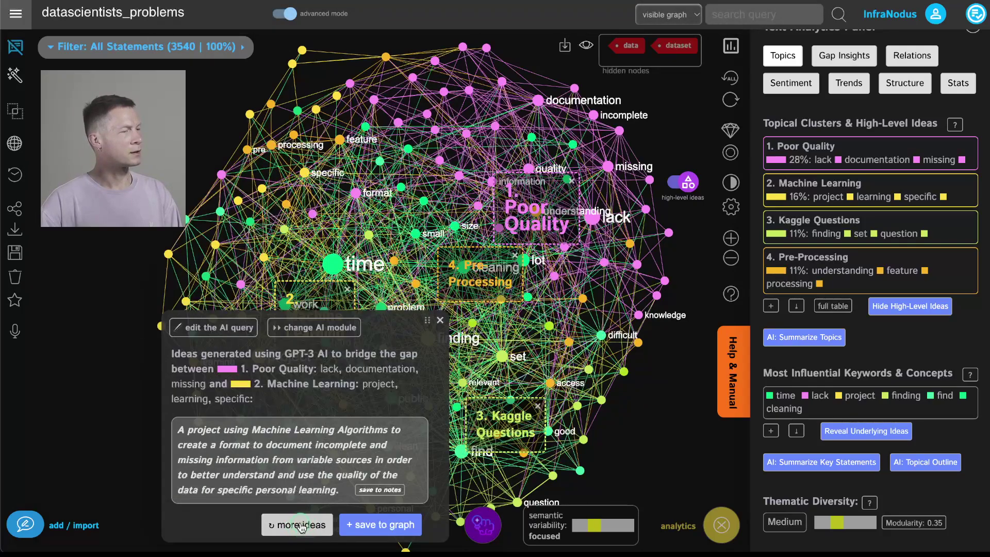
click(380, 490)
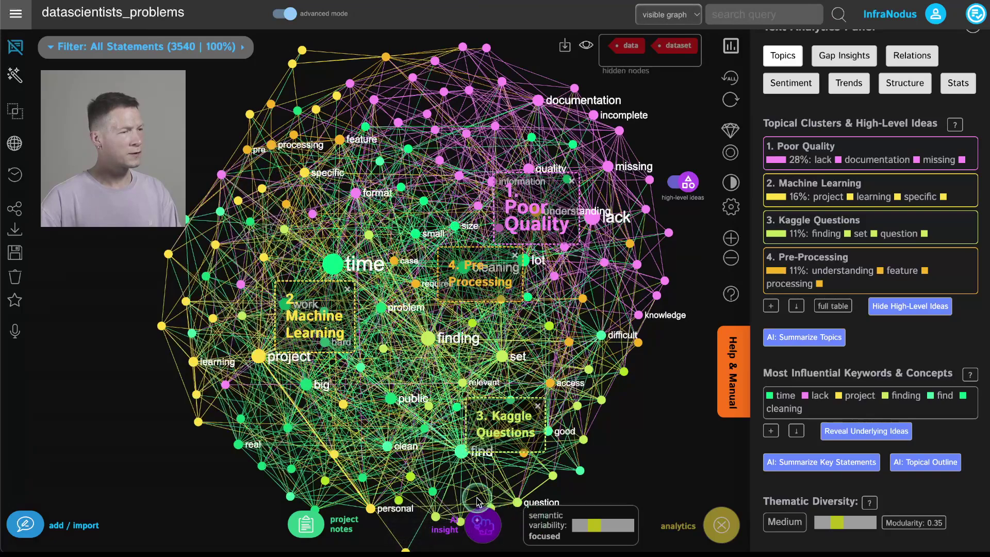
click(483, 530)
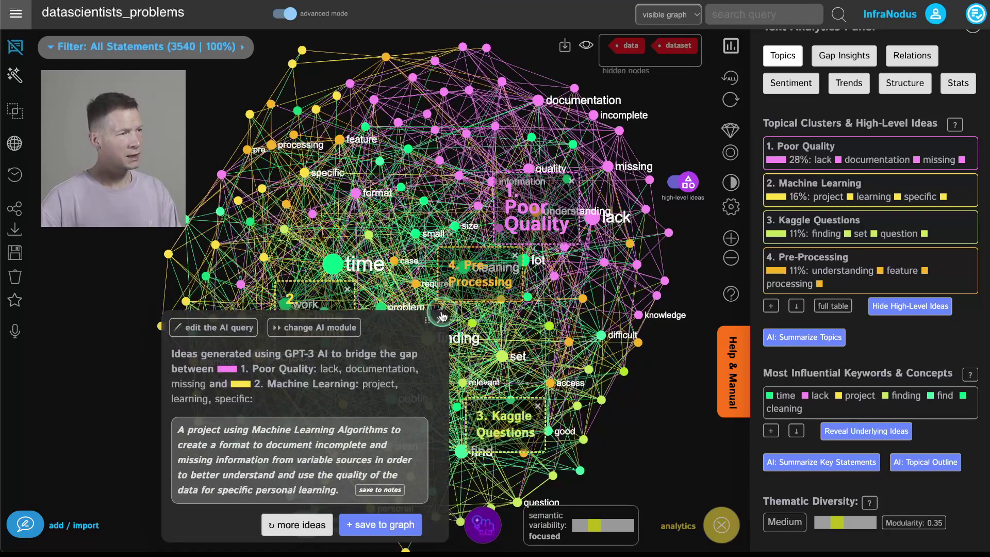
click(440, 316)
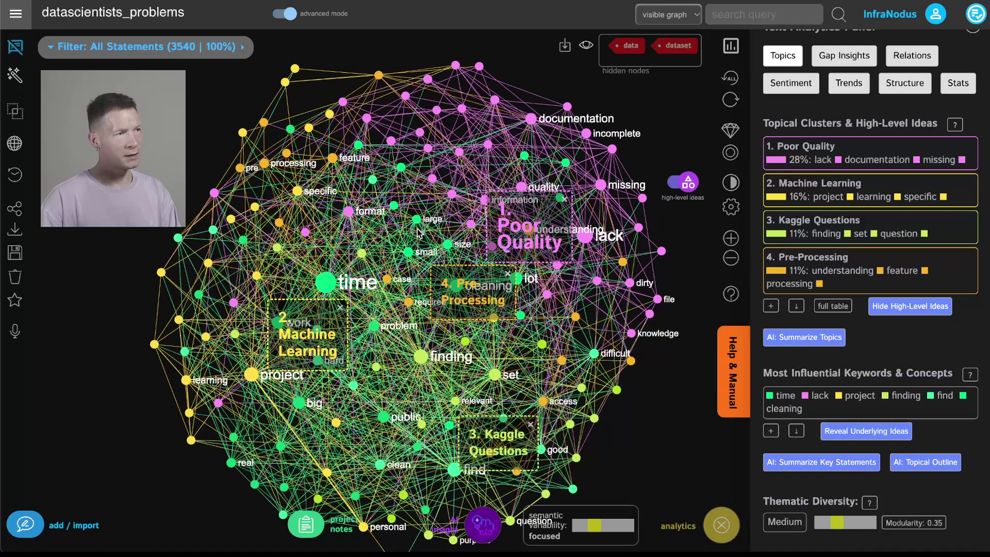
Step: Show the structural gap insights and highlight the gap between Pre-Processing and Kaggle Questions in the network
click(829, 66)
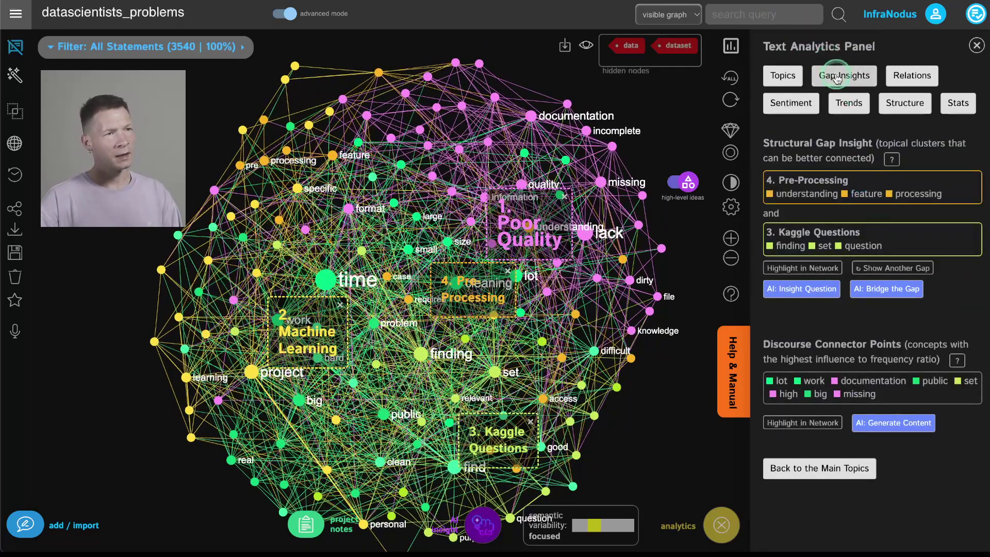
click(976, 45)
click(974, 47)
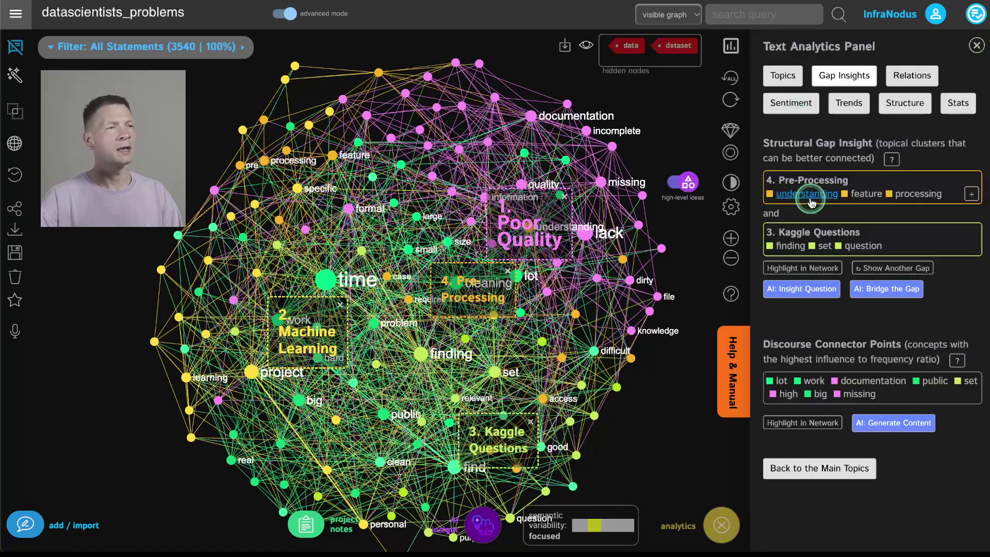
click(791, 267)
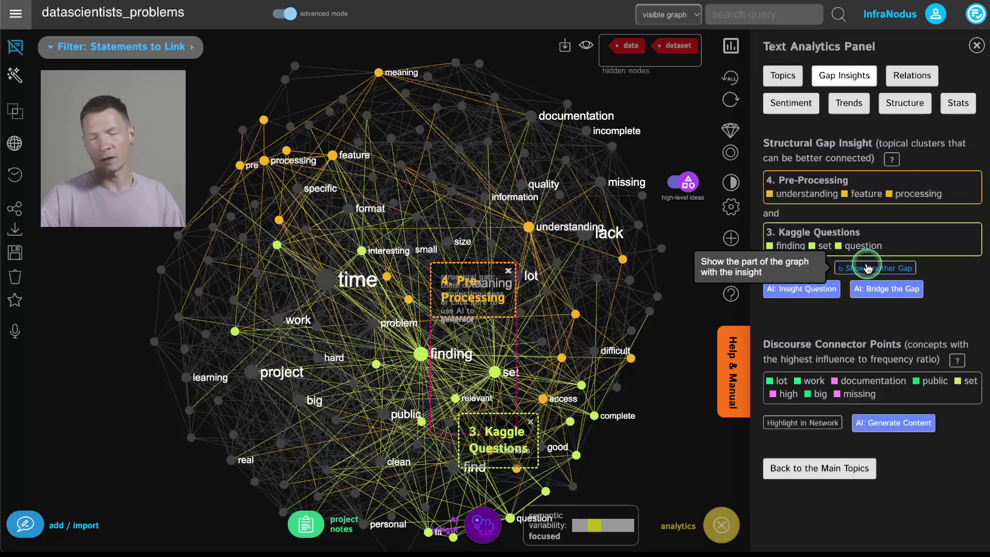
Step: Cycle through the structural gaps to Big Problem and Pre-Processing, and generate an AI insight question bridging them
click(868, 268)
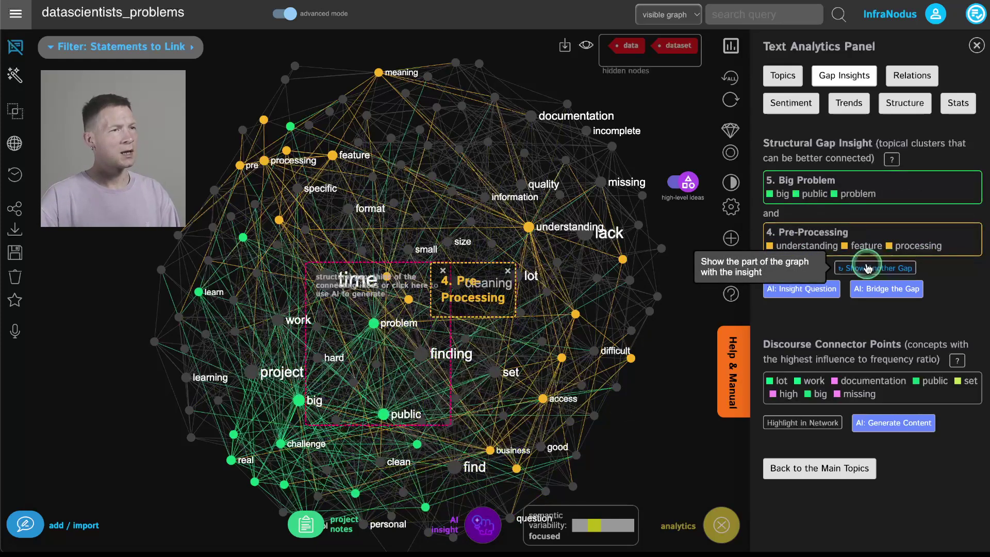
click(867, 268)
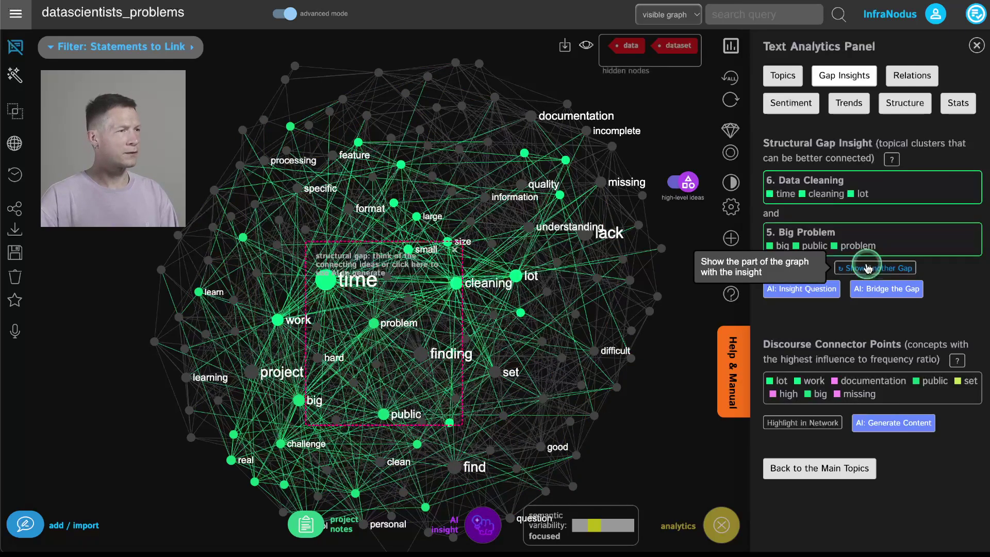
click(868, 267)
click(867, 268)
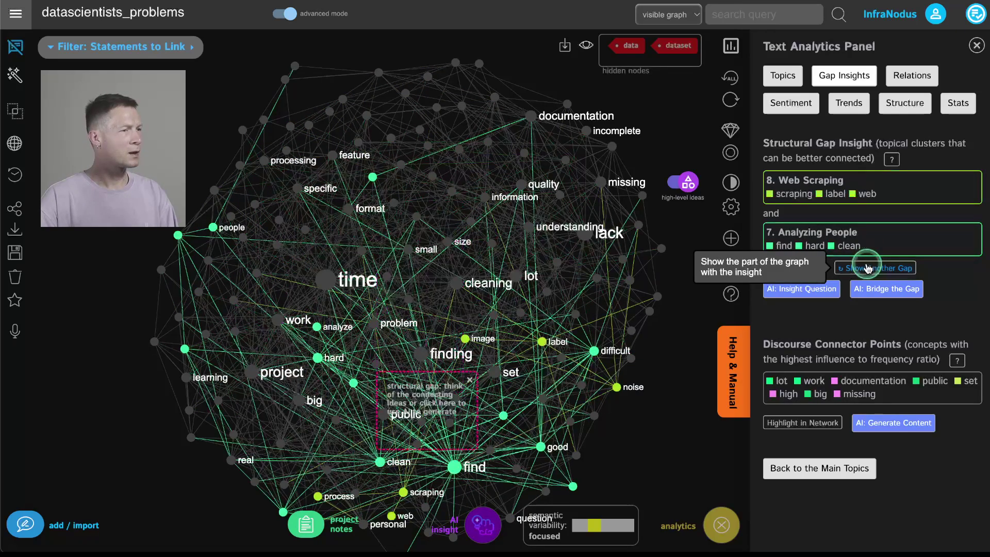
click(868, 267)
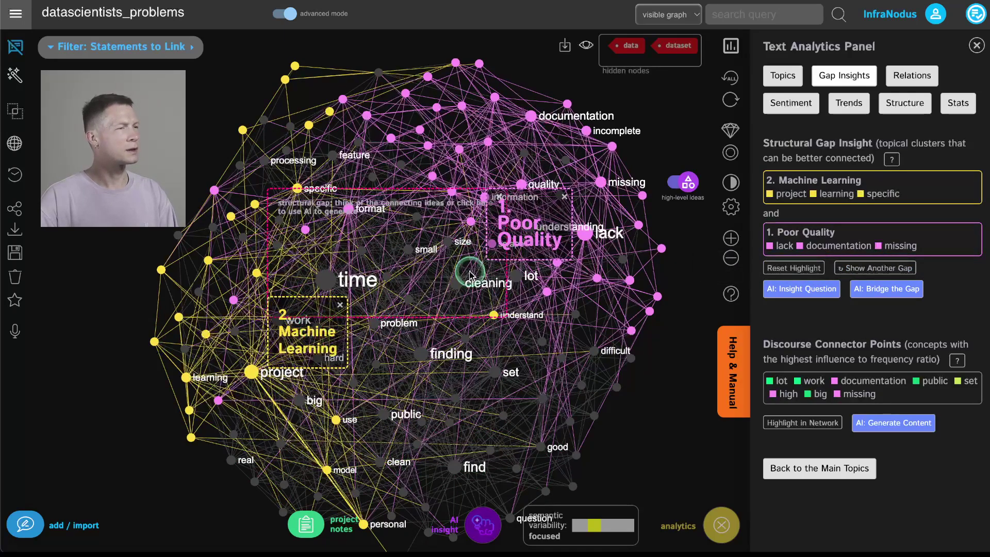
click(868, 267)
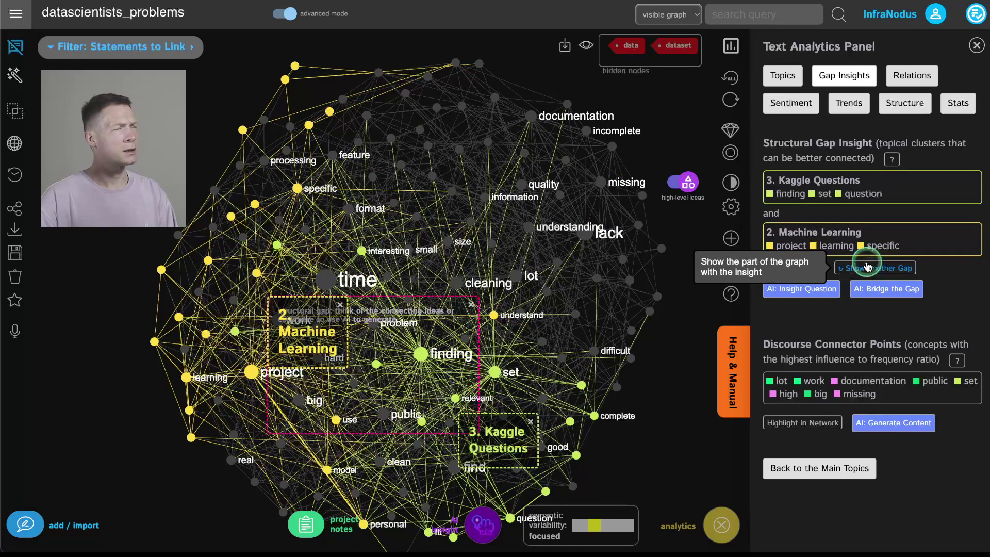
click(867, 268)
click(868, 267)
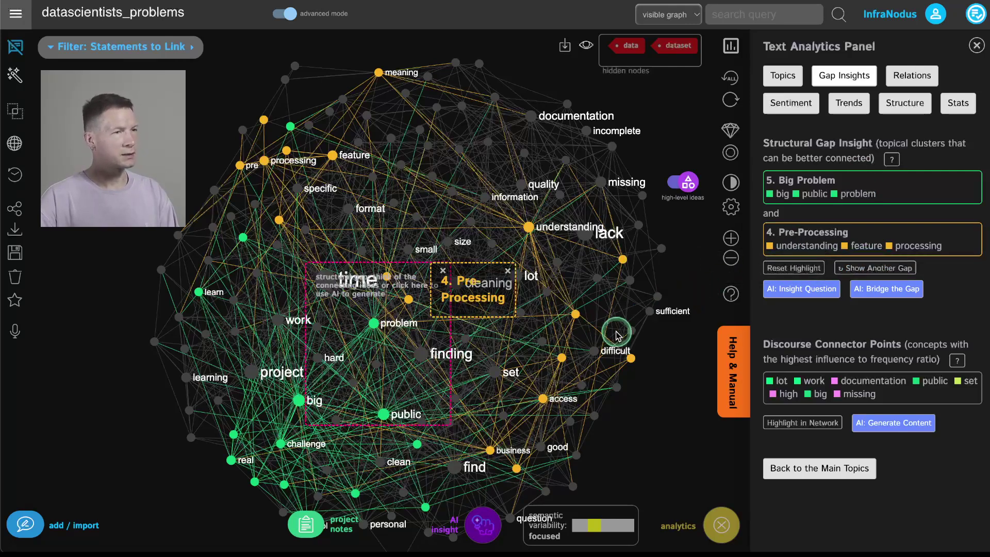
click(797, 290)
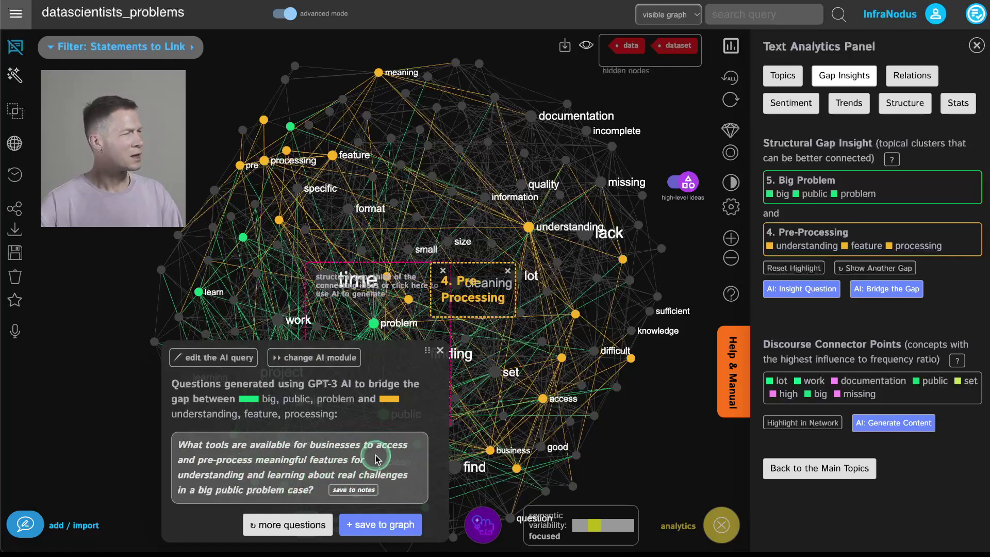
Step: Shorten the question to "What tools are available for businesses to access and pre-process data?" and save it to the project notes
triple_click(268, 467)
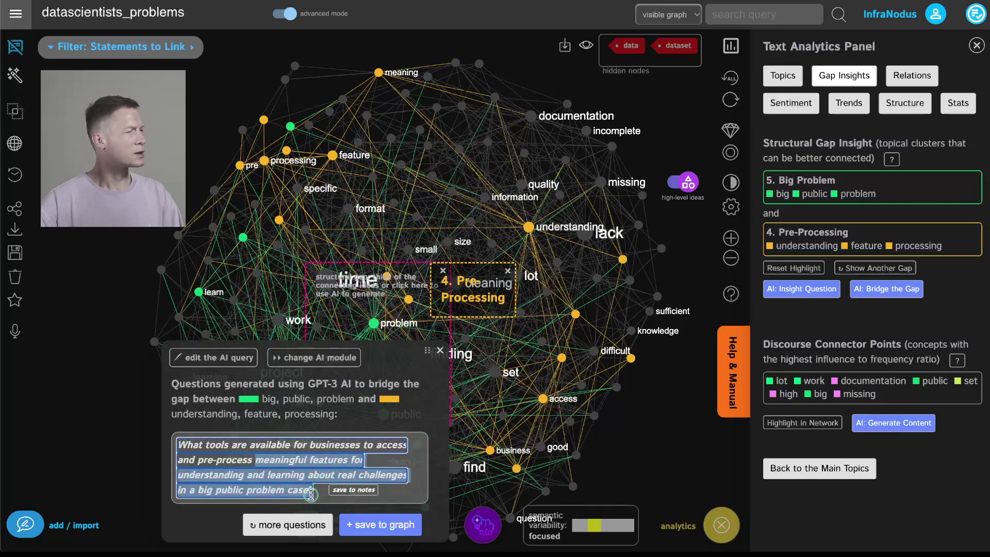
key(BackSpace)
text(data?)
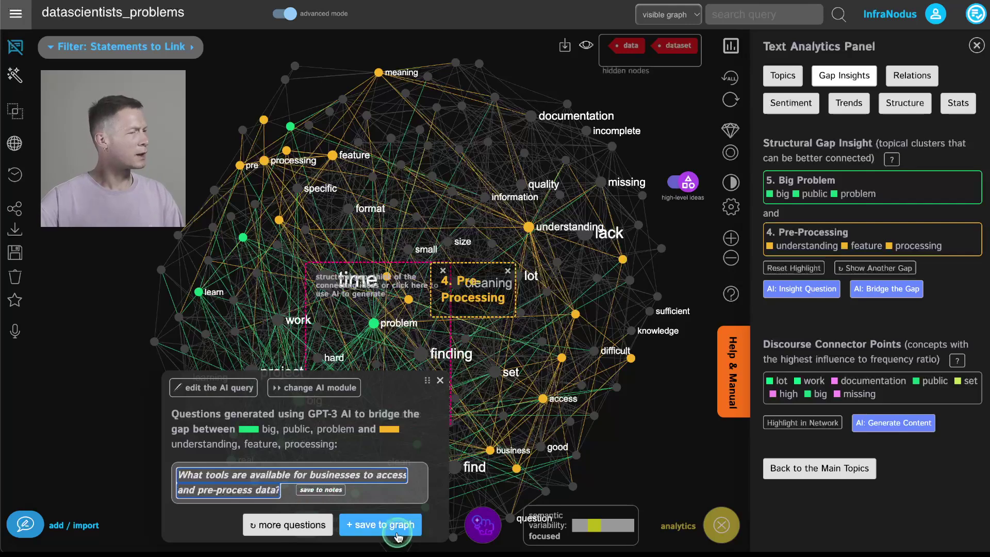
click(313, 497)
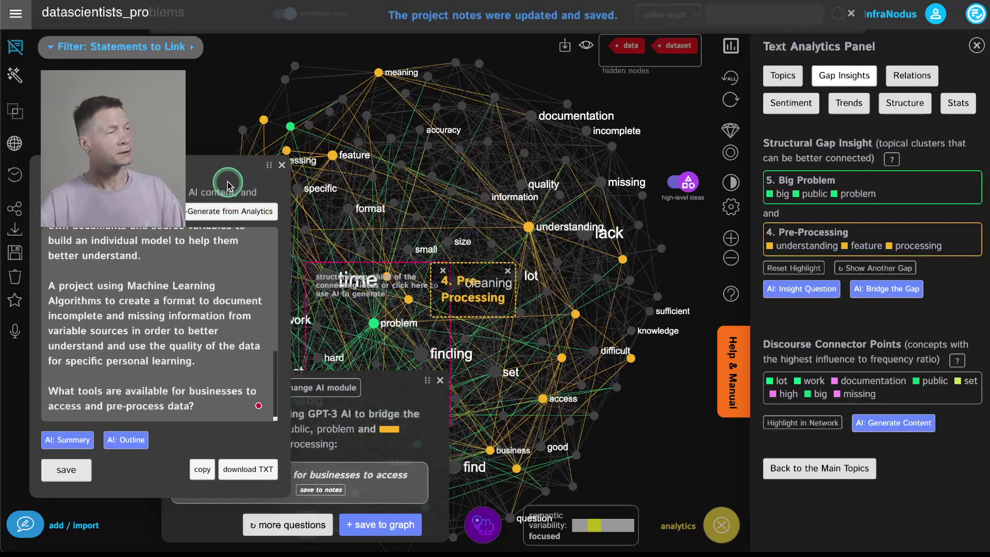
click(440, 380)
Step: Show the gap between Data Cleaning and Big Problem and generate an AI question that bridges it
click(838, 288)
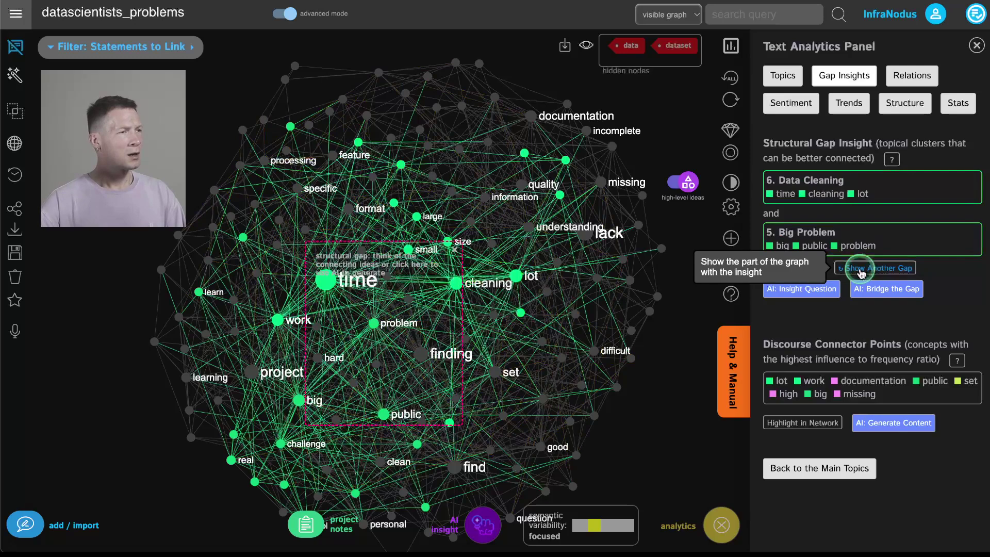
click(420, 351)
click(362, 260)
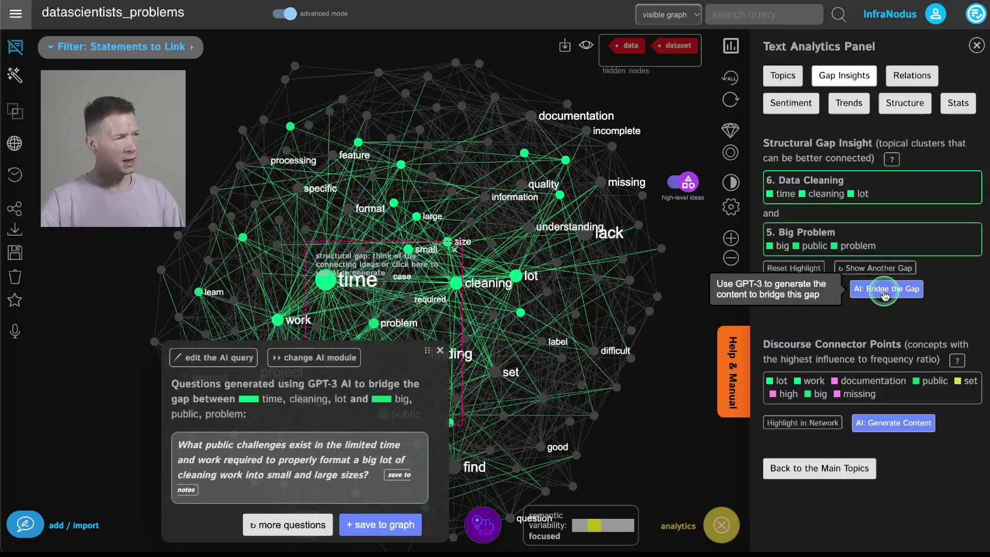
Step: Generate an AI idea that bridges the gap between Data Cleaning and Big Problem
click(885, 294)
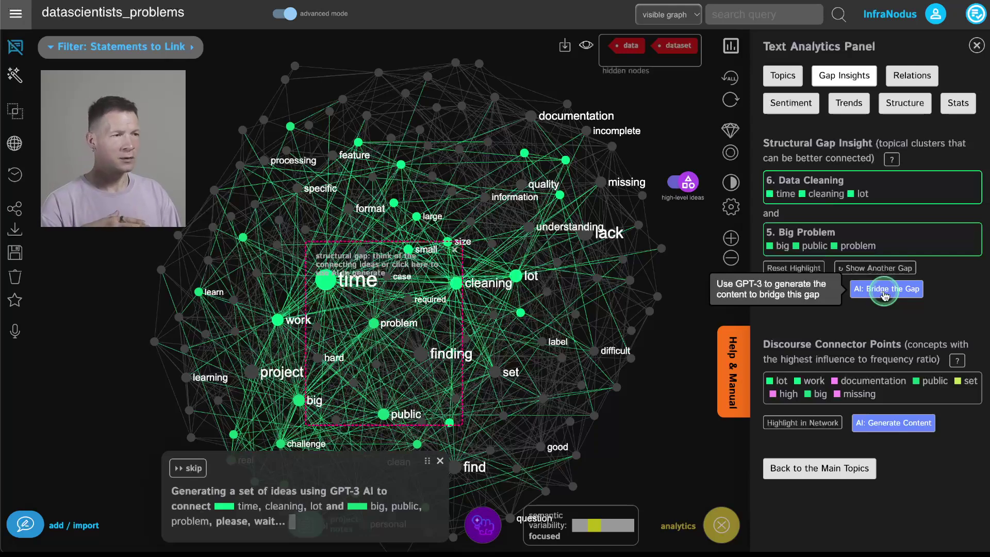
click(519, 468)
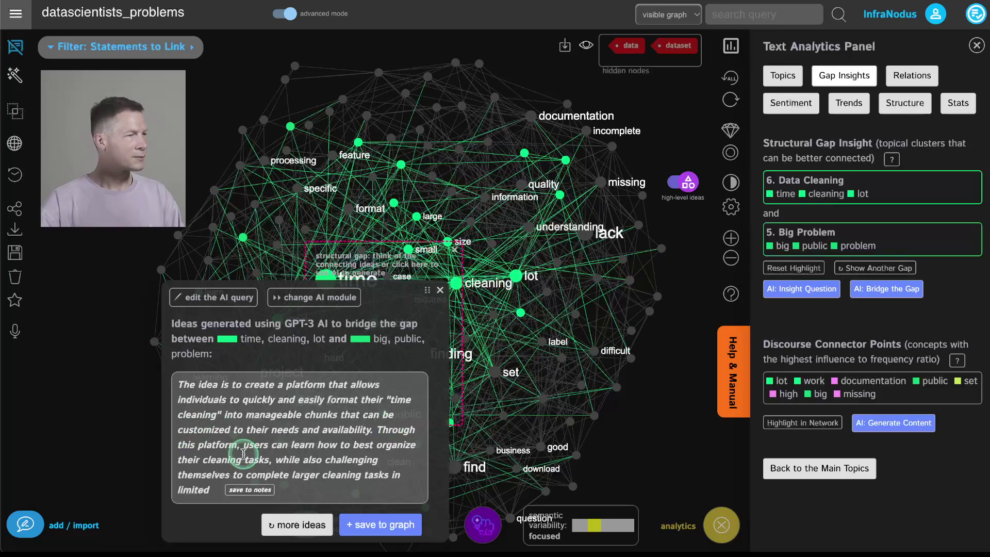
Step: Shorten the idea to "The idea is to create a platform that allows individuals to quickly and easily format their data." and save it to the project notes
triple_click(225, 400)
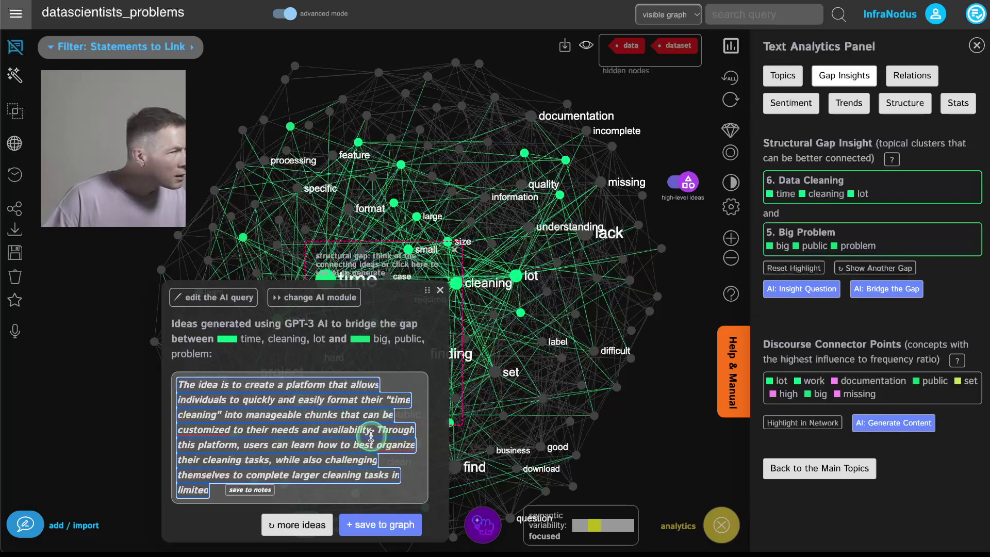
drag(370, 429, 392, 402)
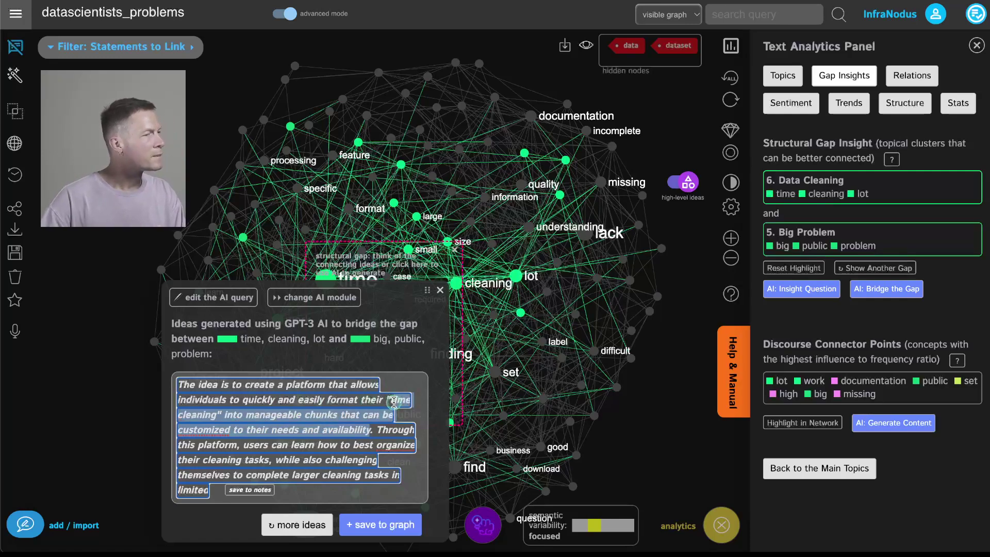
text(data.)
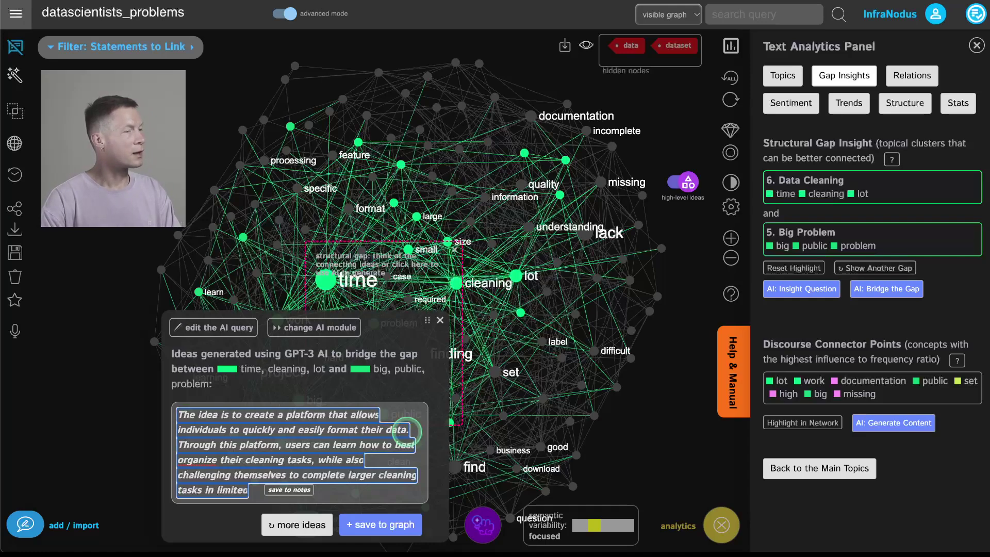
key(shift+Down)
key(shift+Down)
key(shift+Down)
key(shift+Down)
key(BackSpace)
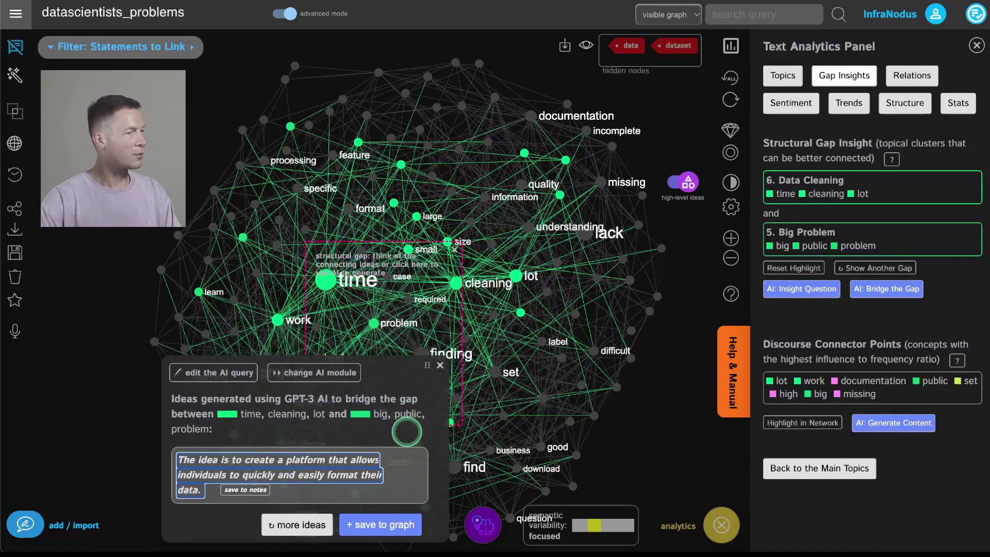
click(234, 491)
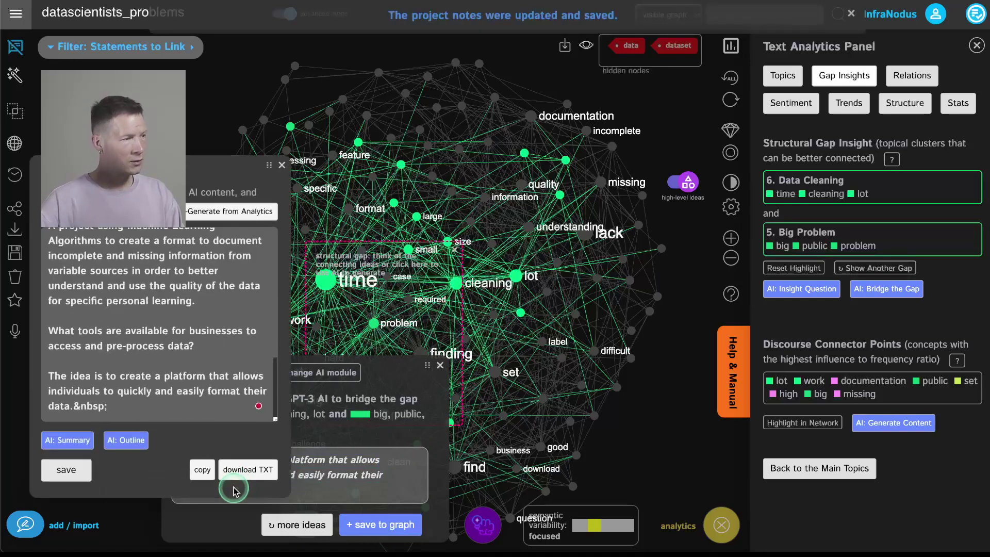
click(282, 164)
click(440, 365)
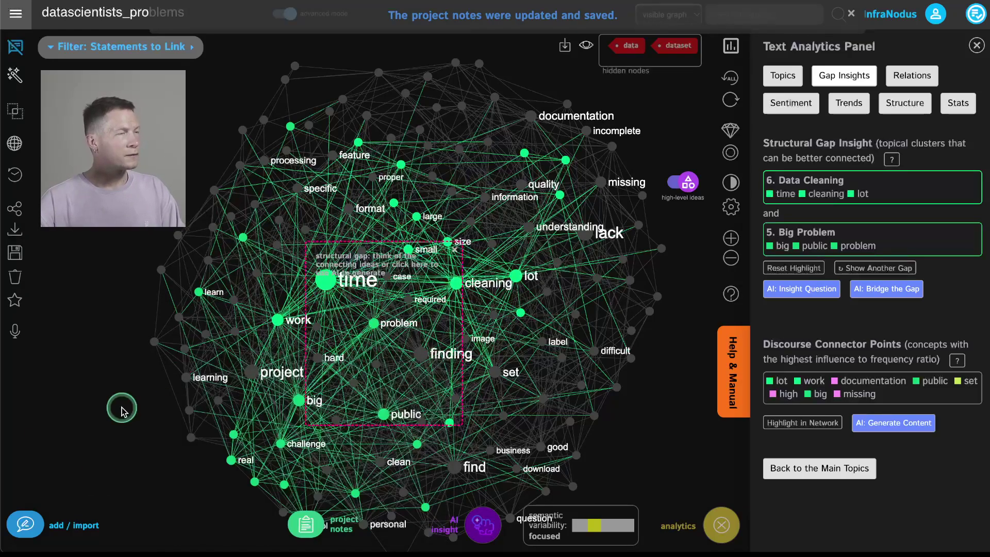
Step: Open the text editor in gpt-3.5 ai chat mode and show the graph's statements
click(63, 524)
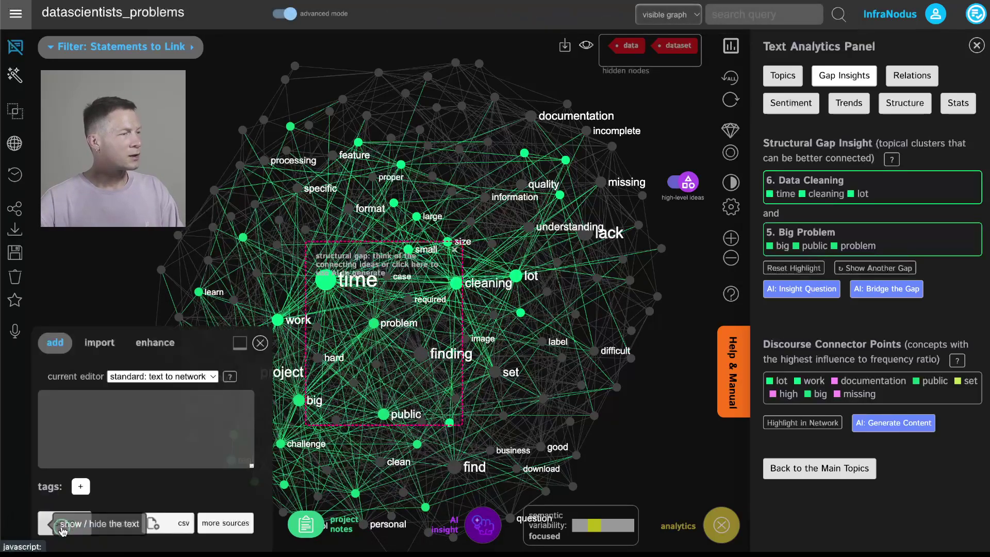
click(159, 376)
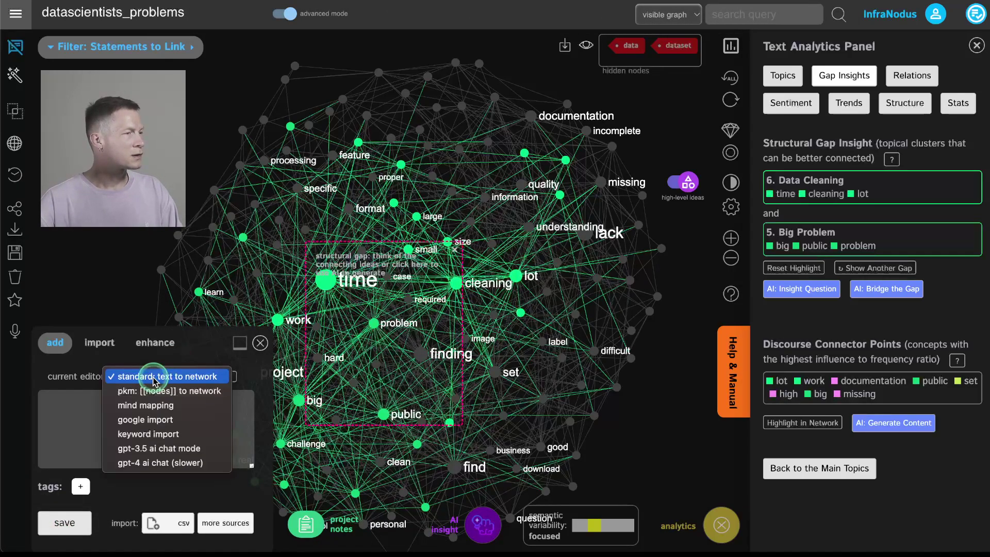
click(145, 450)
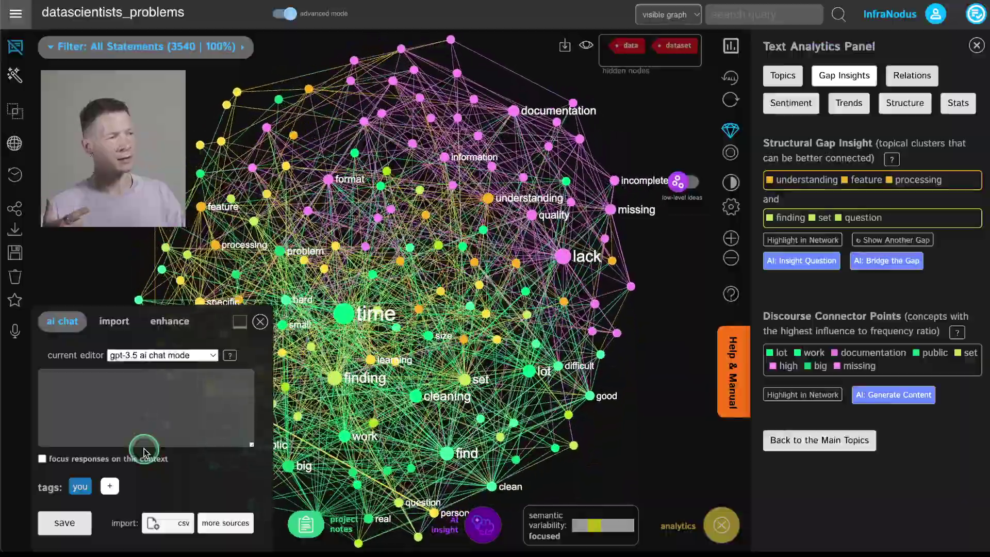
click(17, 44)
Step: Ask the AI chat for the best possible solution to data scientists' problem of not having clean data, data documentation or time to process it
click(93, 400)
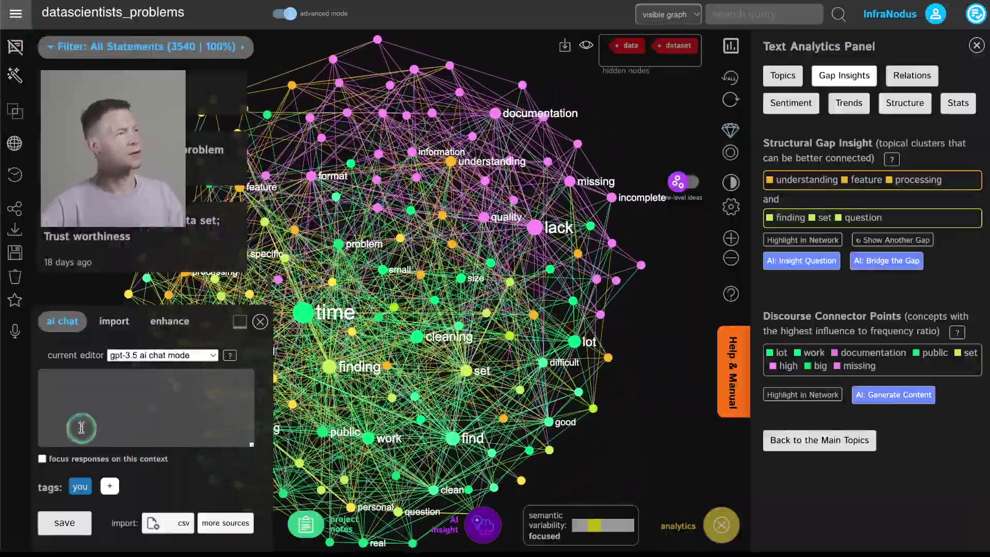
click(83, 392)
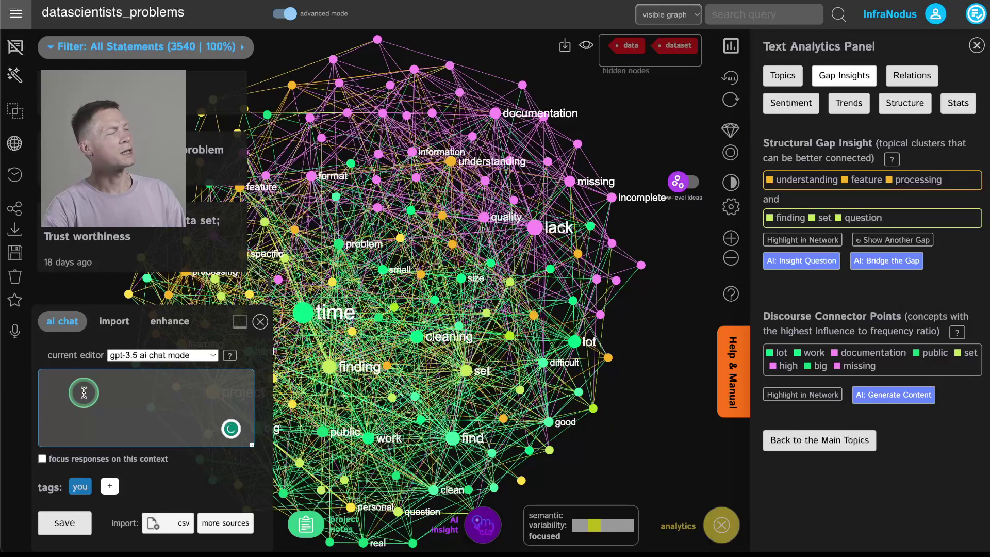
text(What woud be)
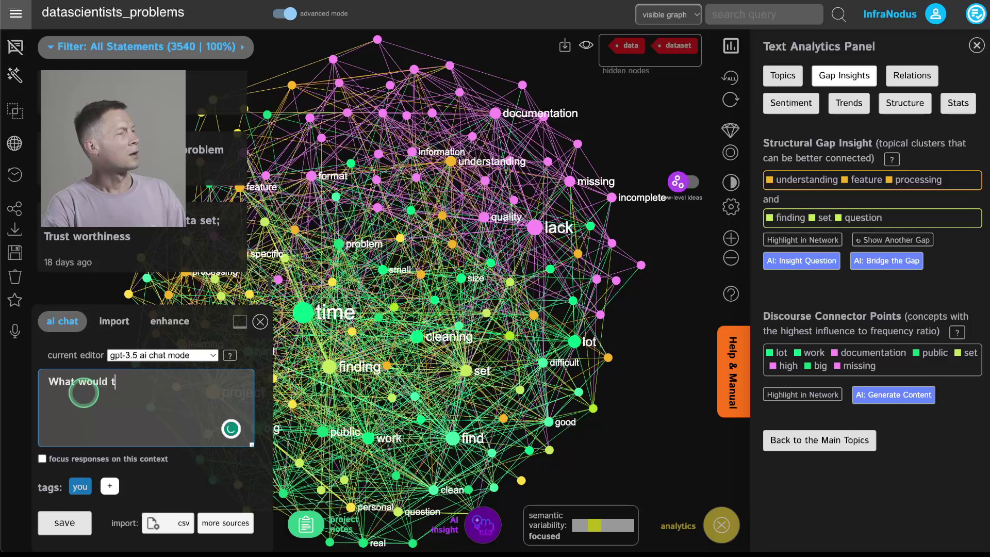
text( the best possibl)
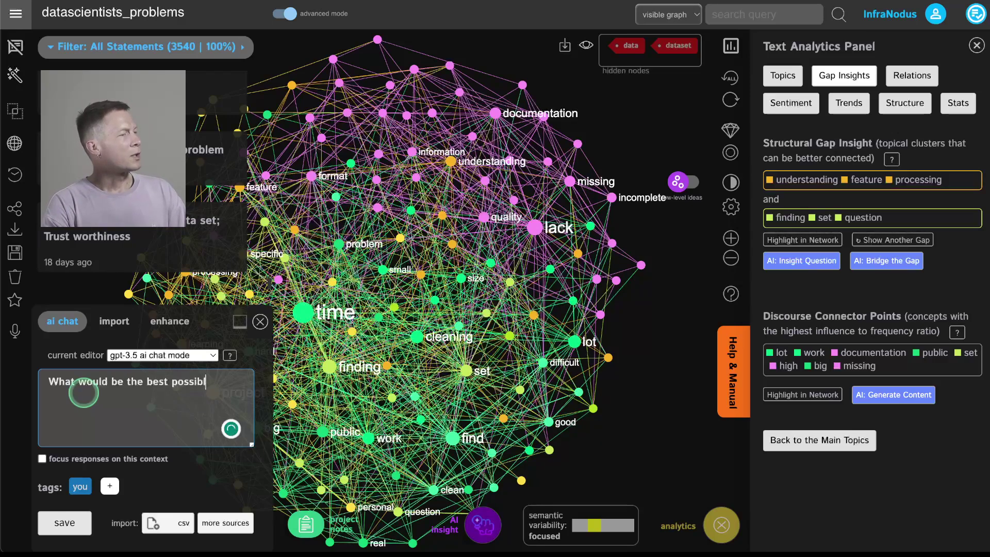
text(e solution that would solve the data scie)
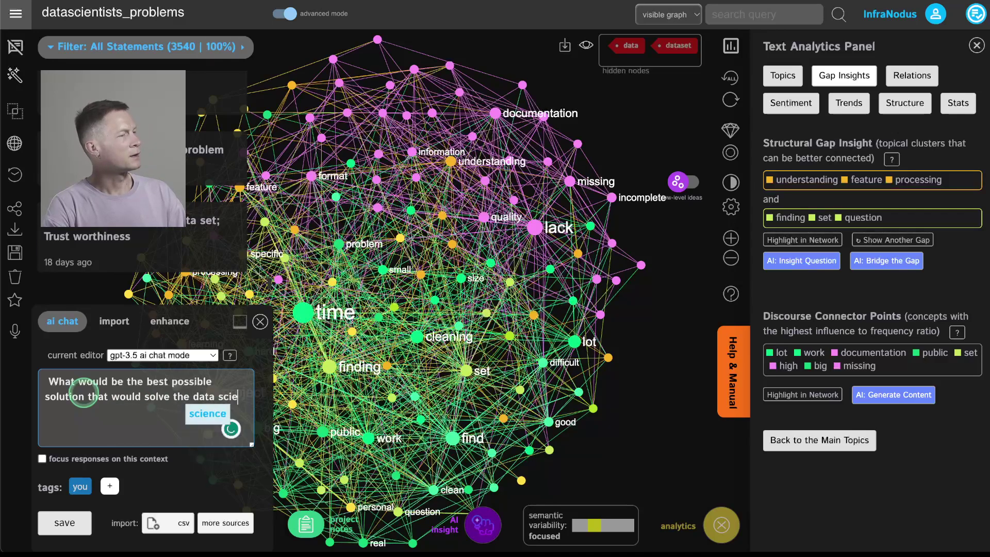
text(ntists' probl)
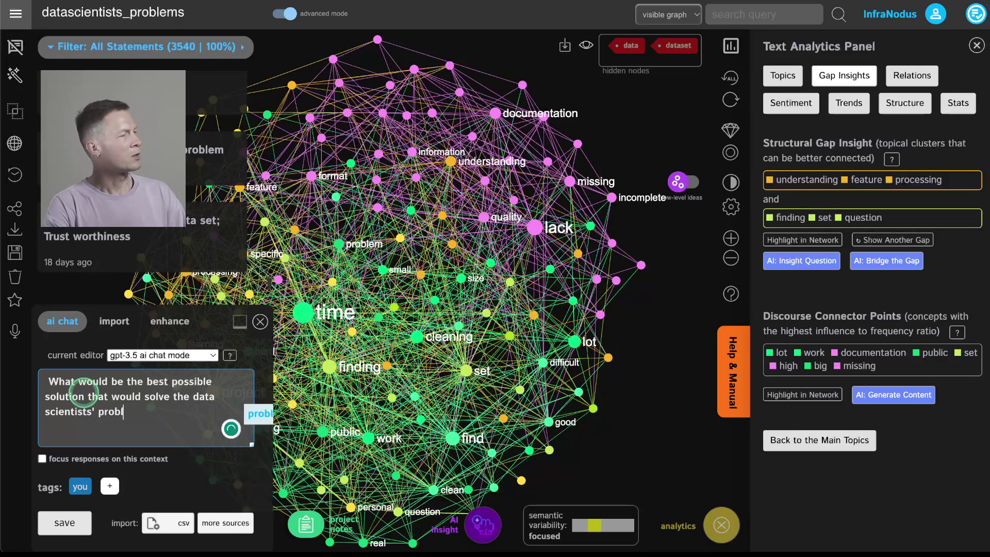
text(em of not having clean data an)
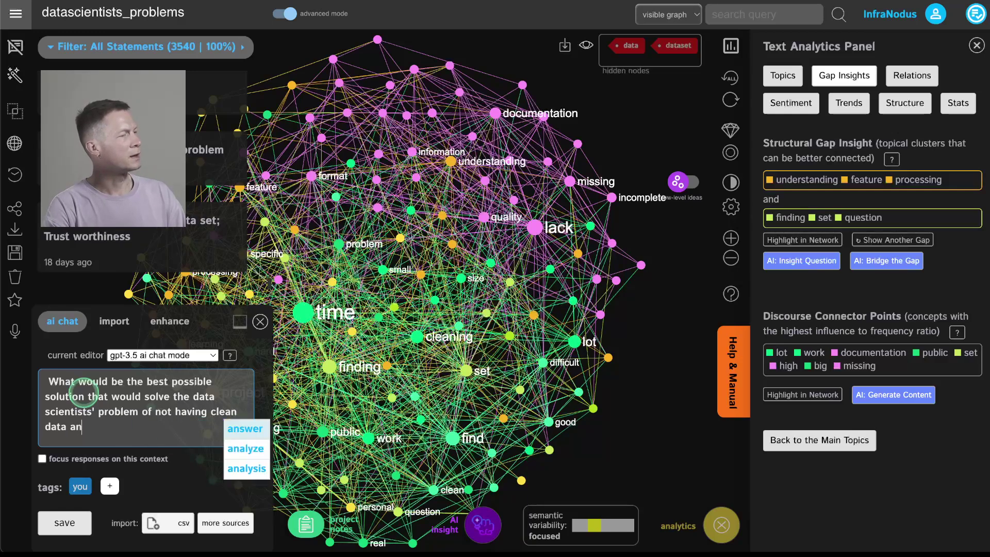
text(d naving no document)
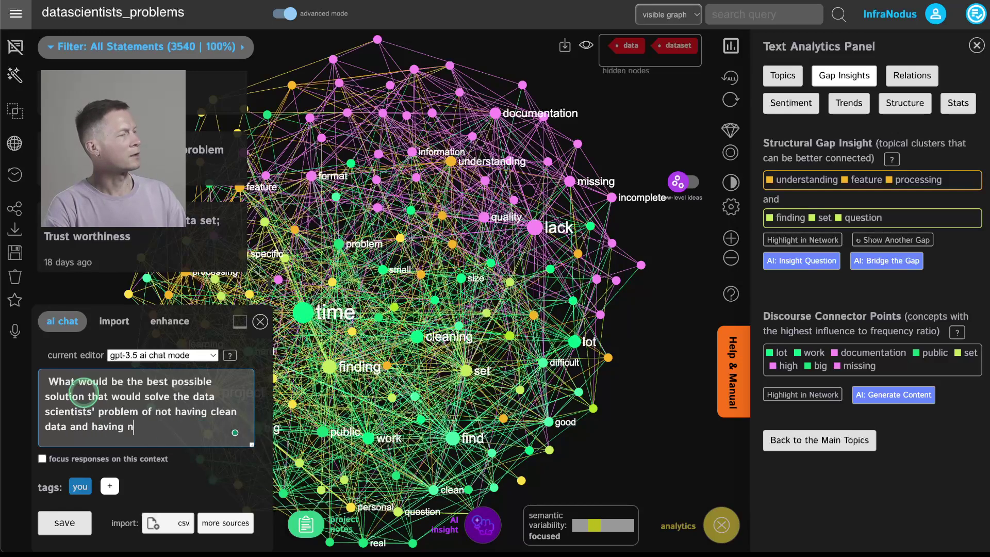
text(ation of da)
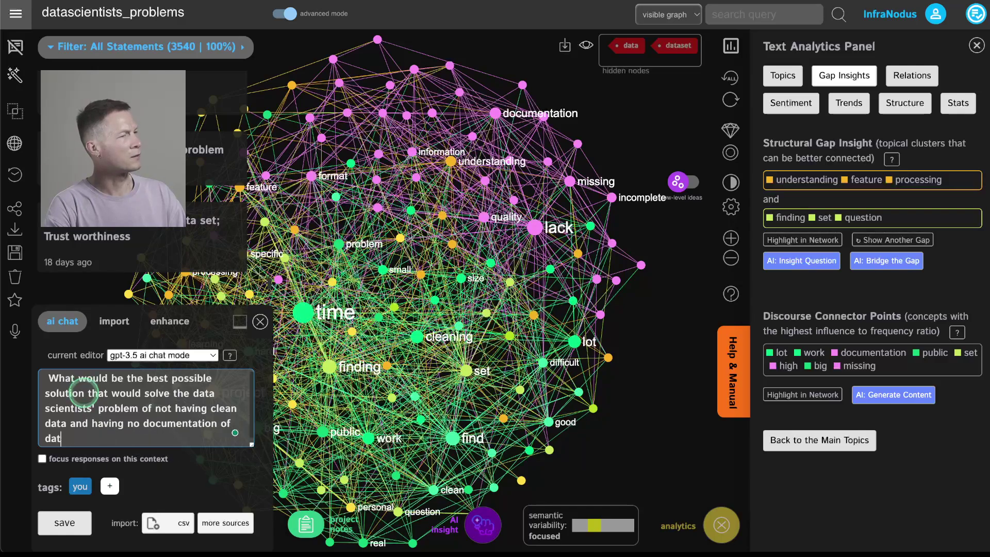
text(ta and not time to process it?)
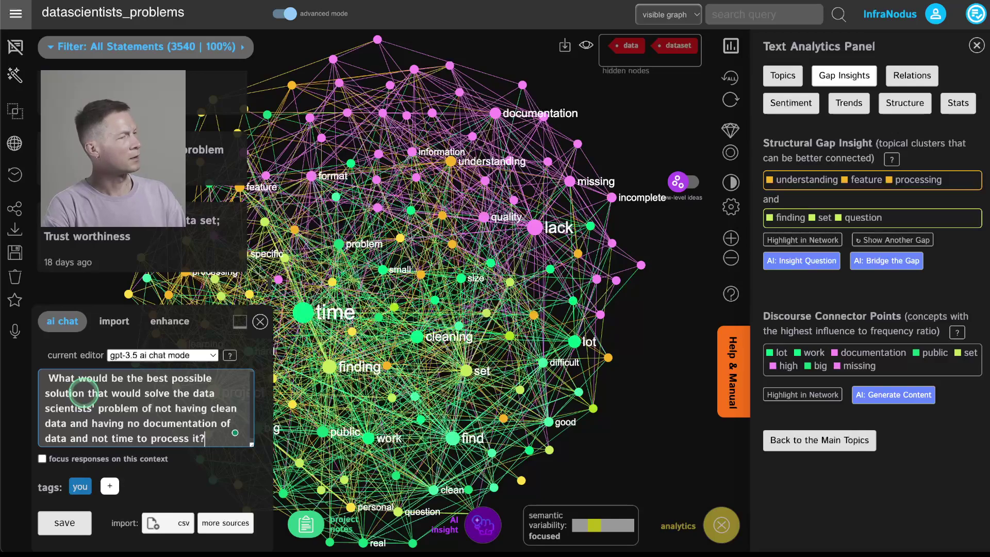
key(Return)
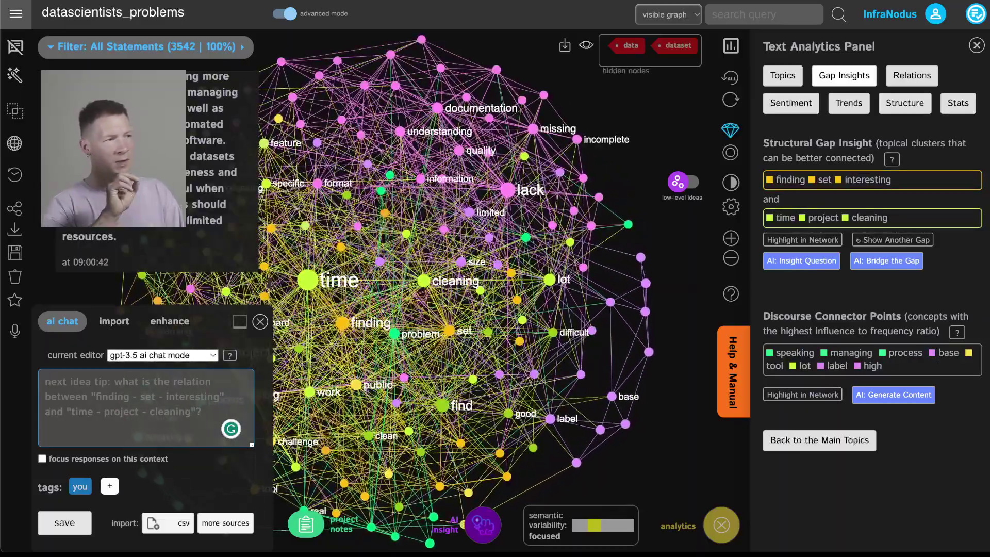
Step: Show the topical clusters and read through the AI's answer among the statements
click(783, 76)
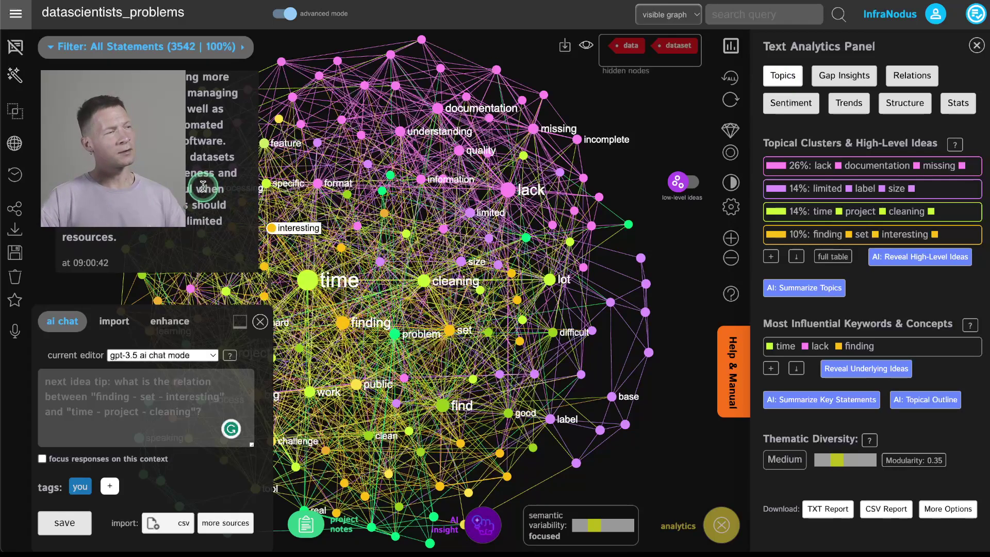
scroll(202, 186, up, 2)
scroll(202, 187, up, 2)
scroll(203, 187, down, 2)
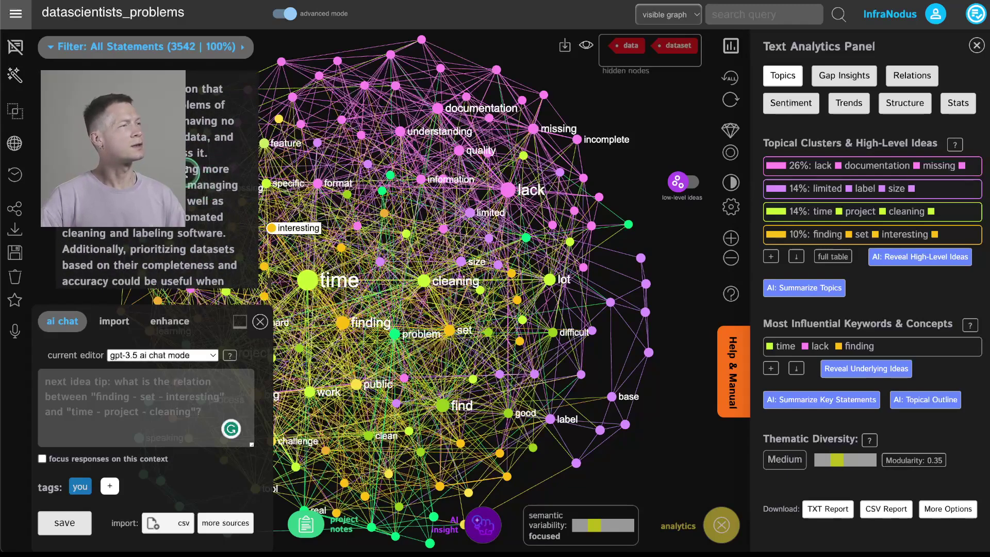
scroll(203, 186, down, 2)
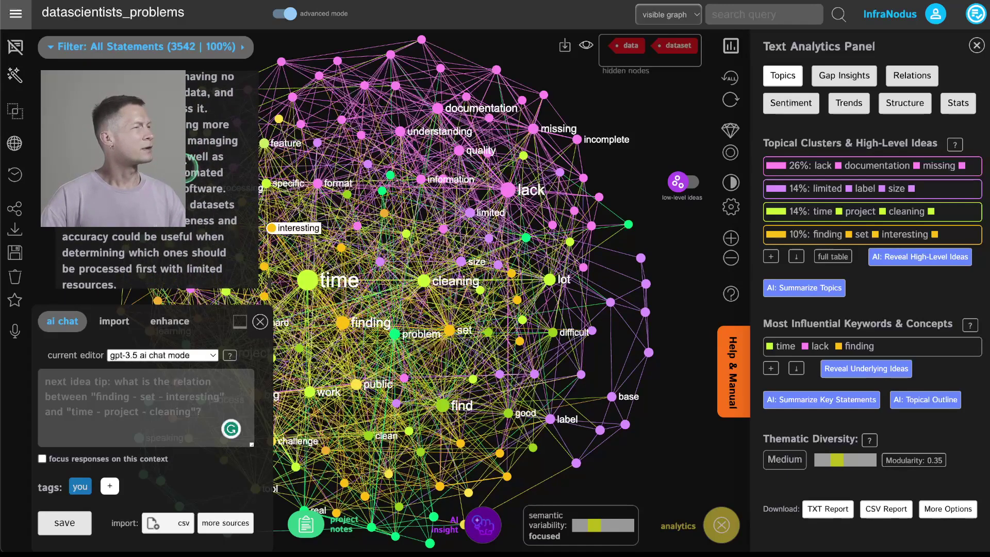
scroll(189, 204, down, 1)
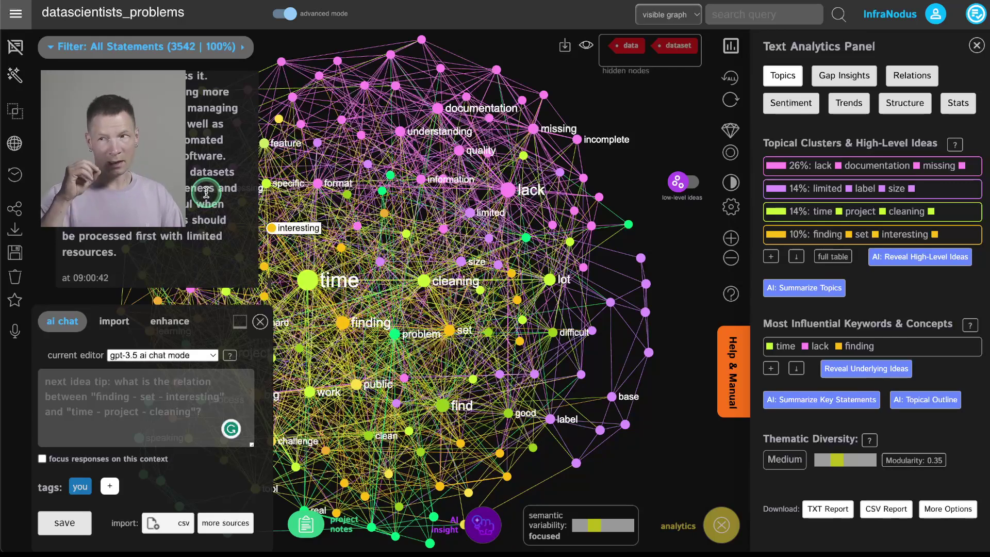
Step: Ask the AI chat "Can you please be more precise and tell me what kind of tools we could imagine that would solve this?"
click(98, 399)
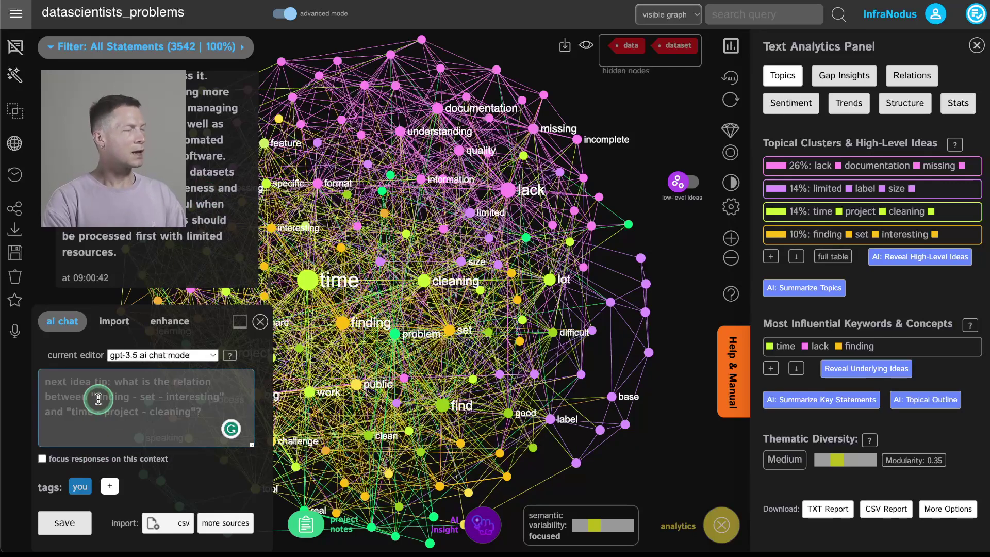
text(A)
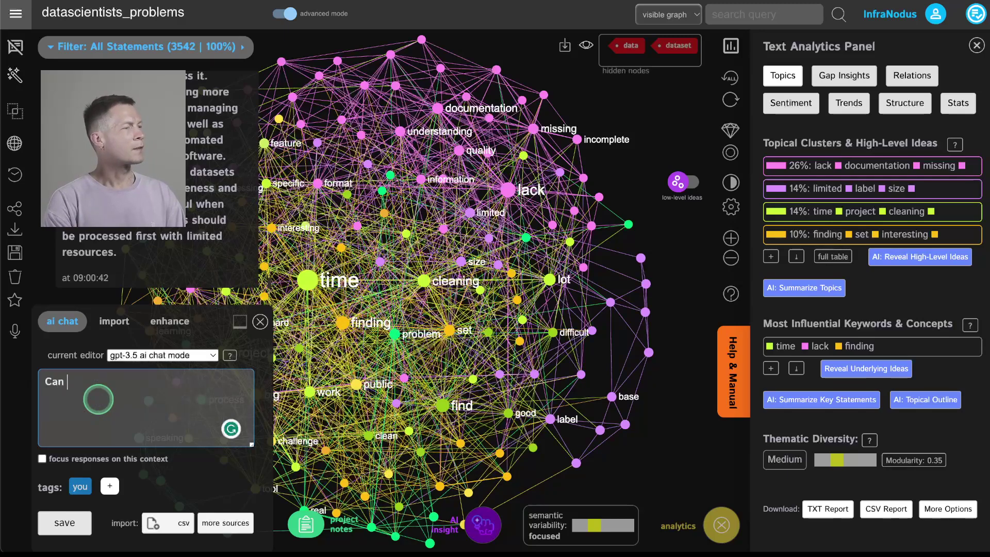
text(an you please be)
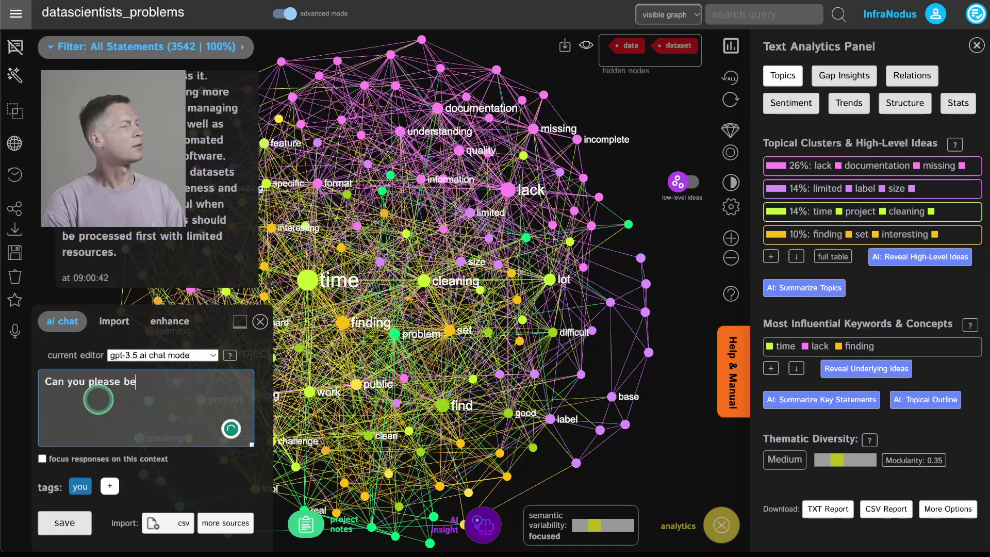
text( more precise and tel)
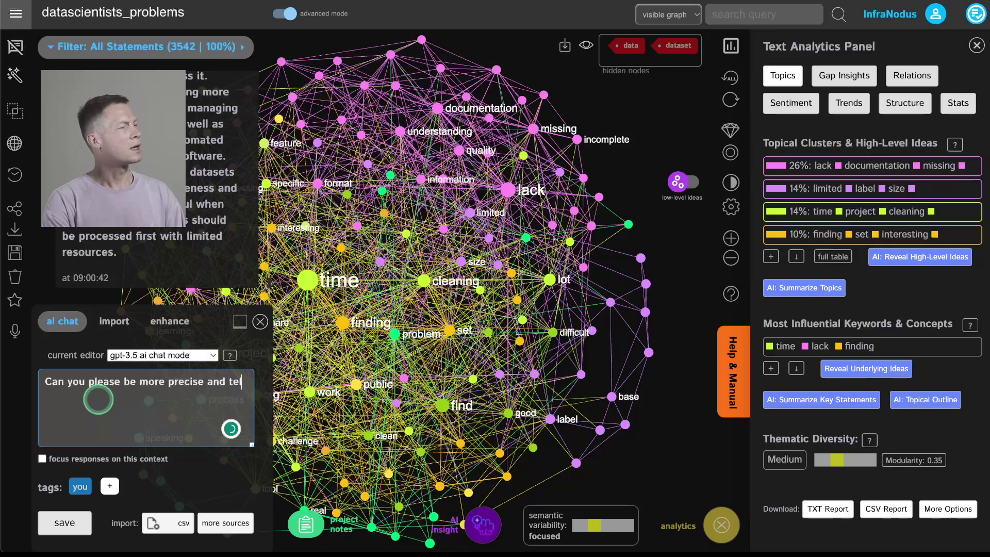
text(l me what kind of to)
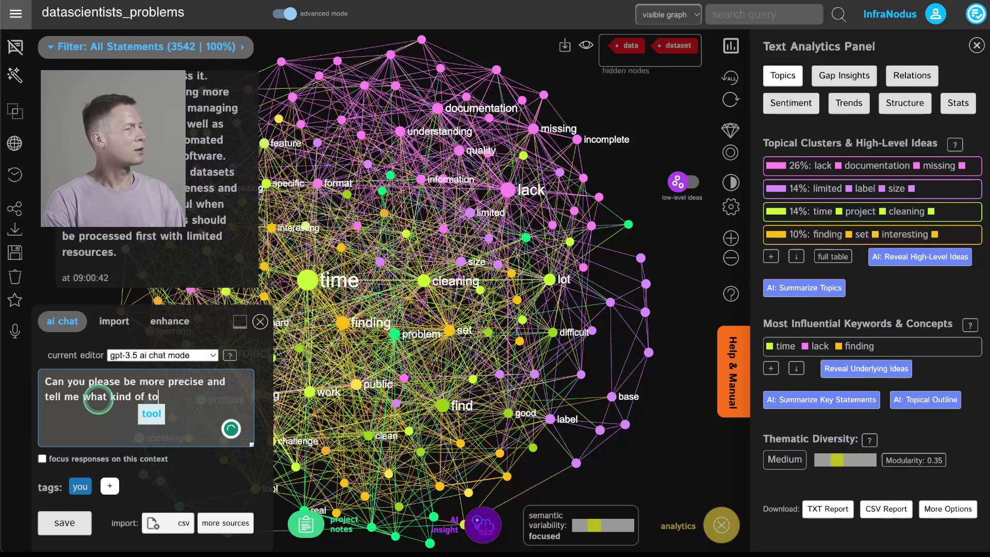
text(ols we could ima)
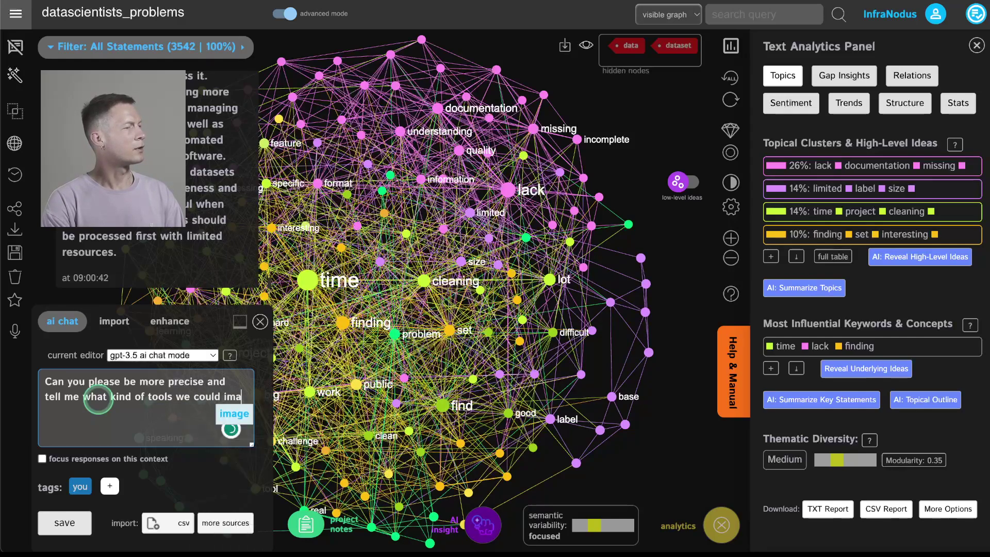
text(gine that would solve this?)
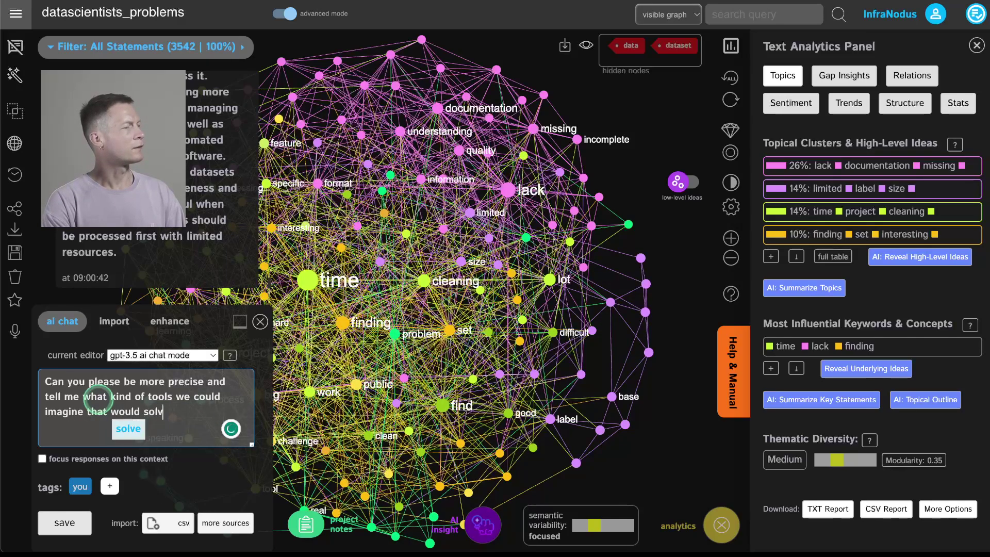
key(Return)
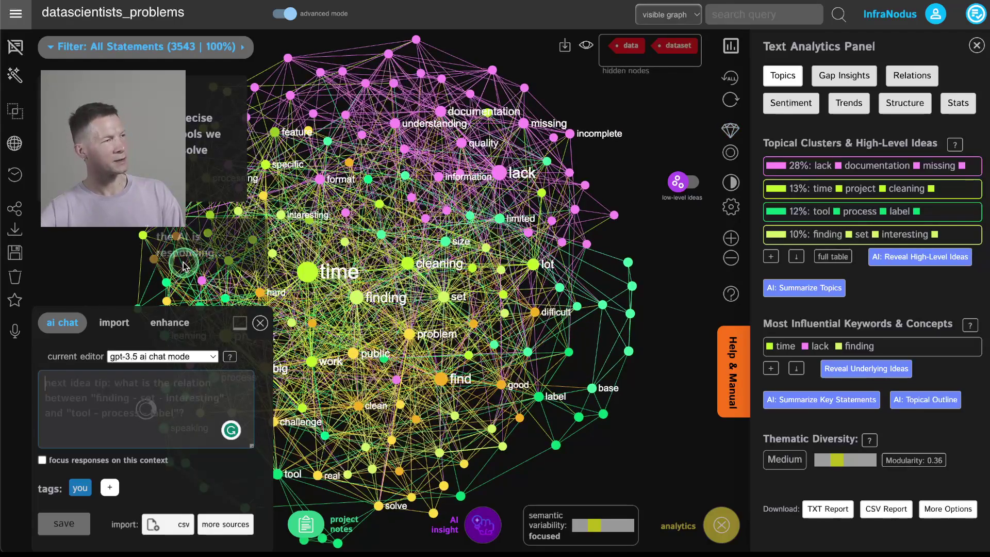
Step: Look at the available editor modes and keep gpt-3.5 ai chat mode
click(150, 356)
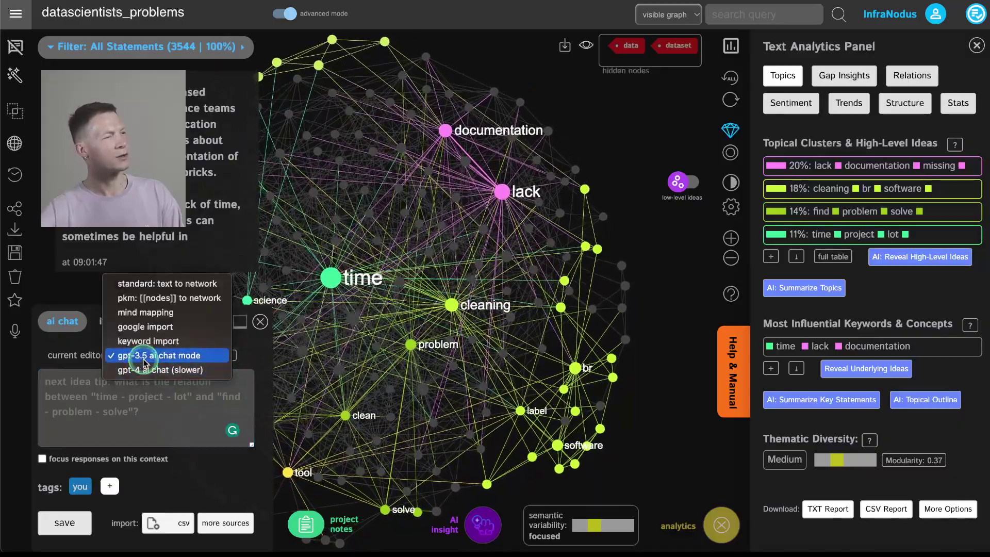
click(136, 355)
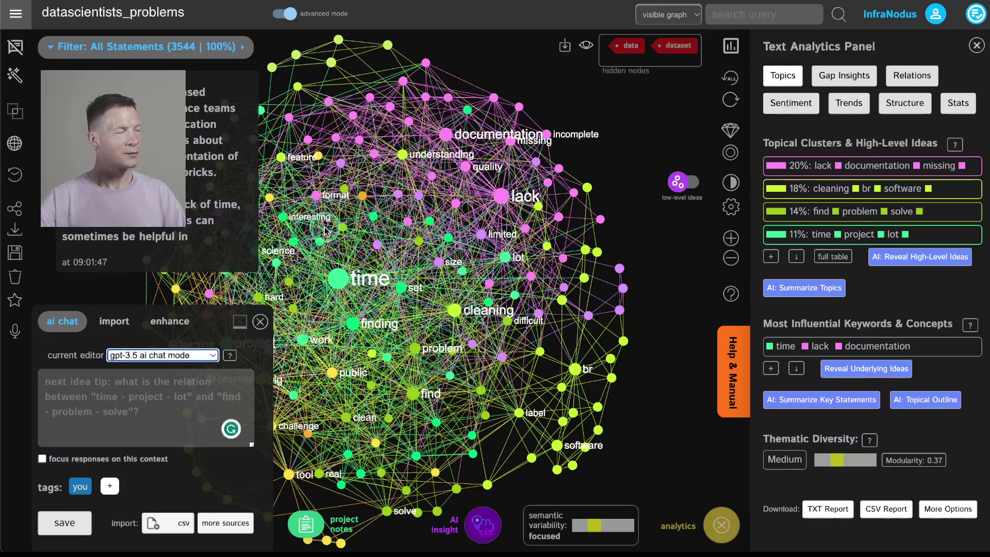
Step: Append and save the project note idea of a platform to exchange curated datasets rated not by how often they're used but rather by their quality
click(305, 523)
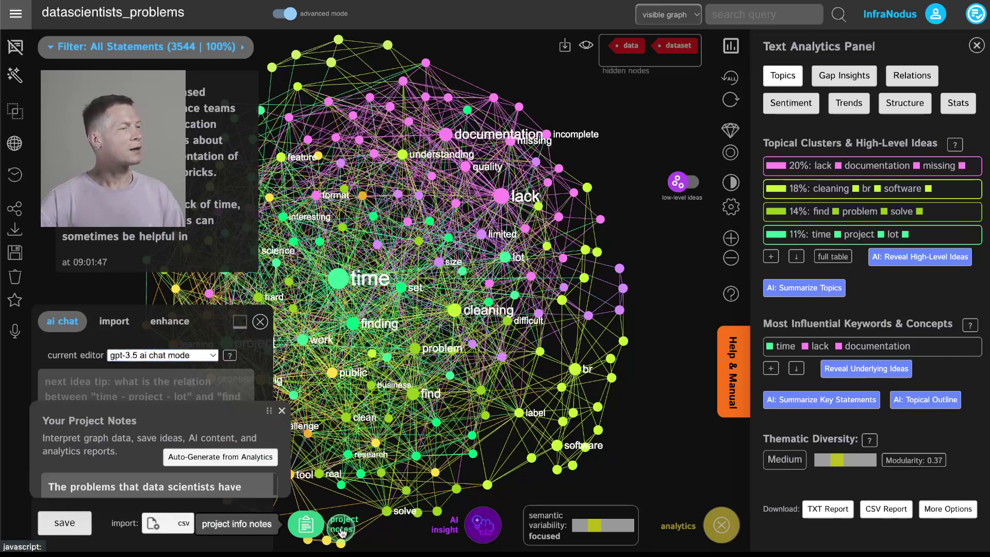
scroll(149, 357, down, 10)
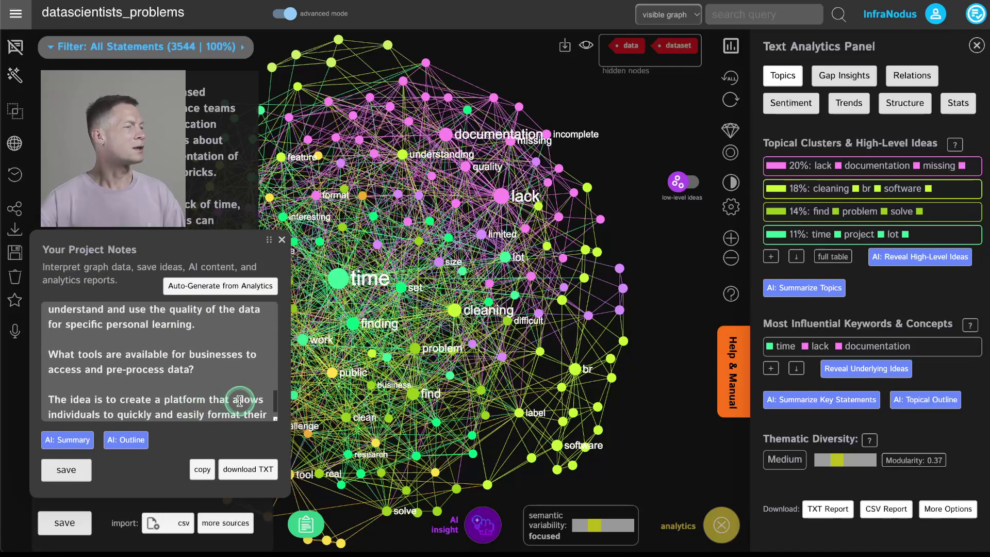
click(179, 407)
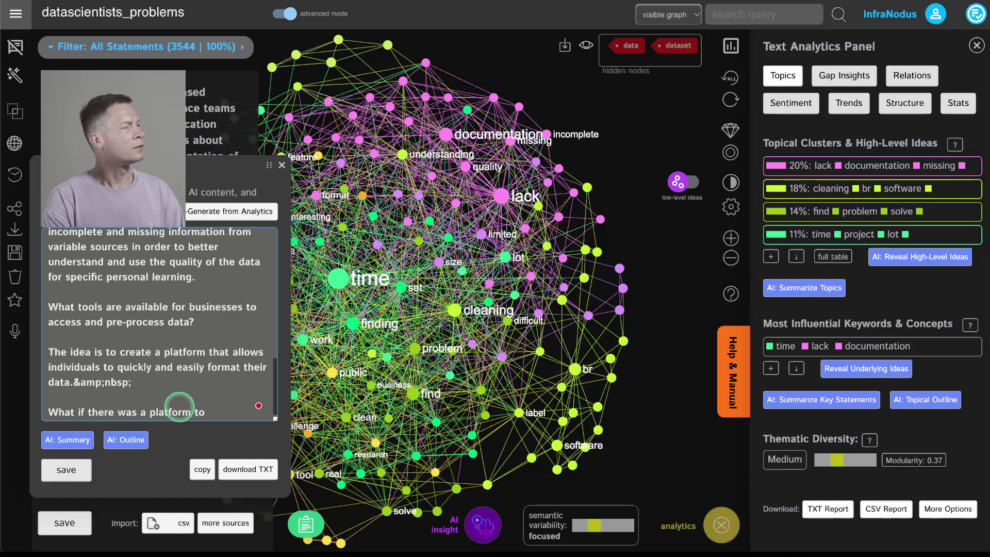
text(datasets that would be rated no)
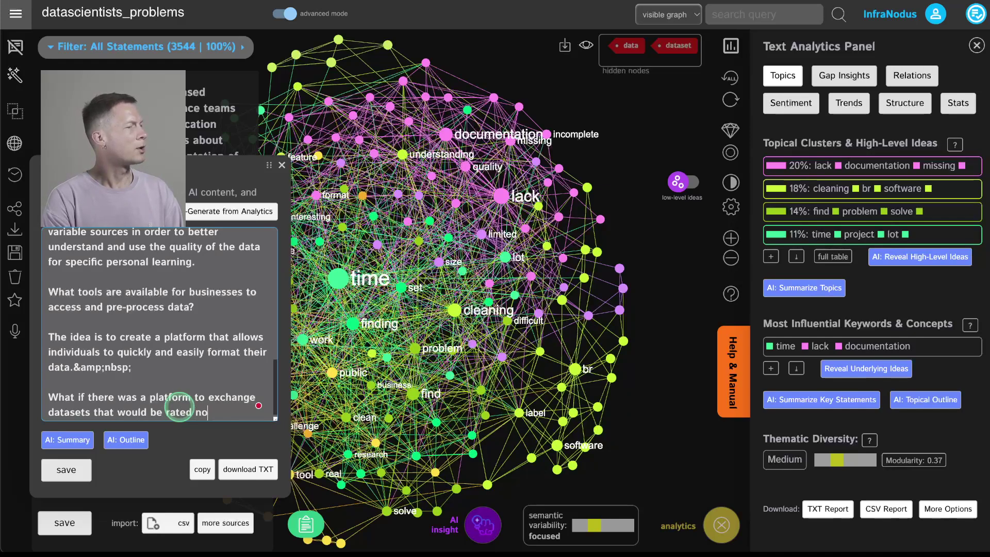
text(ften they're used but rather by their qua)
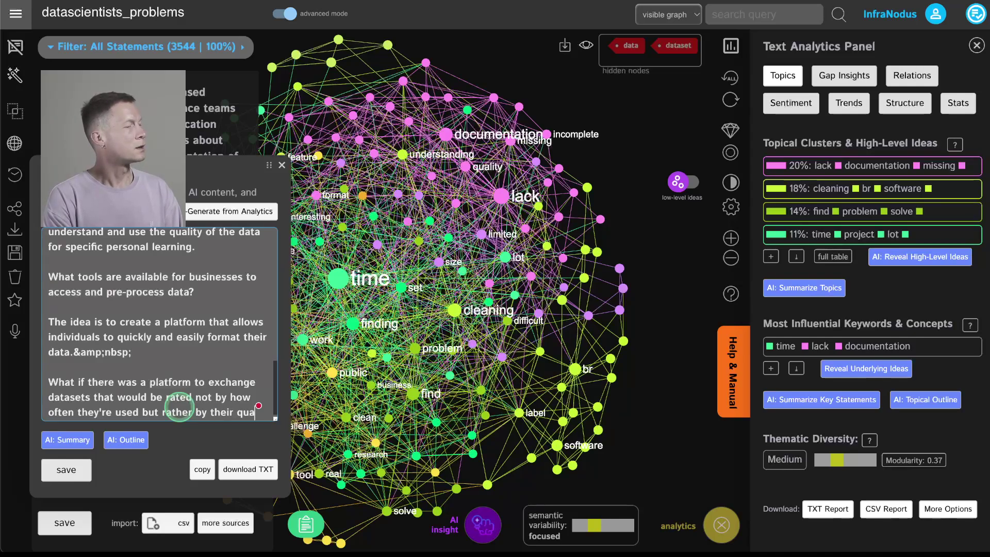
text(lity. Curated datasets.)
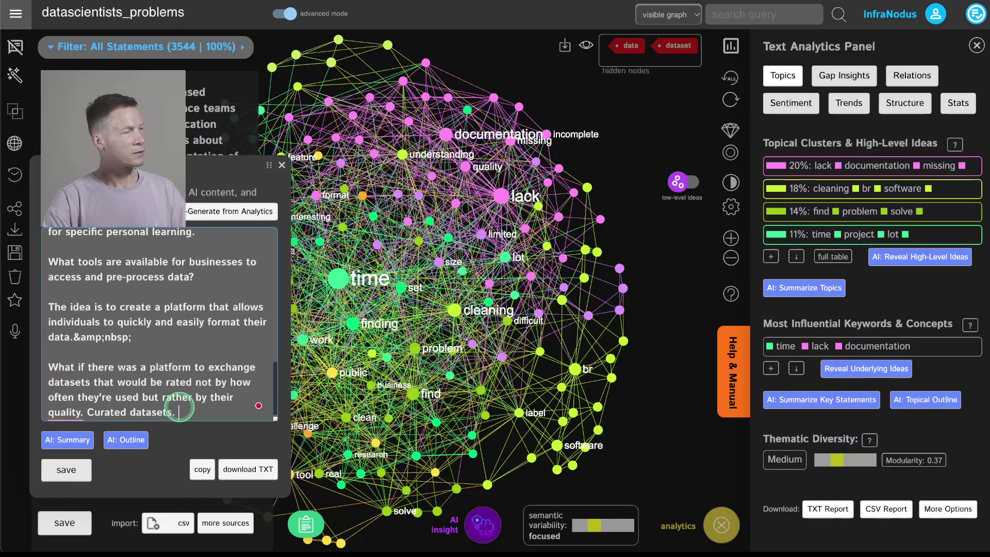
click(65, 471)
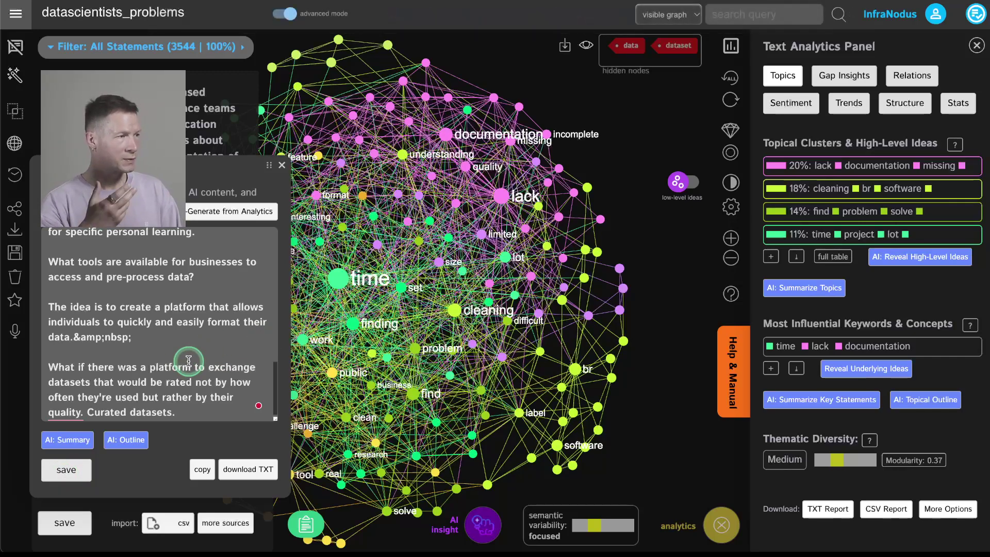
Step: Add the line "Tools to clean and label data better." to the end of the project notes and save them
click(187, 410)
scroll(187, 410, down, 1)
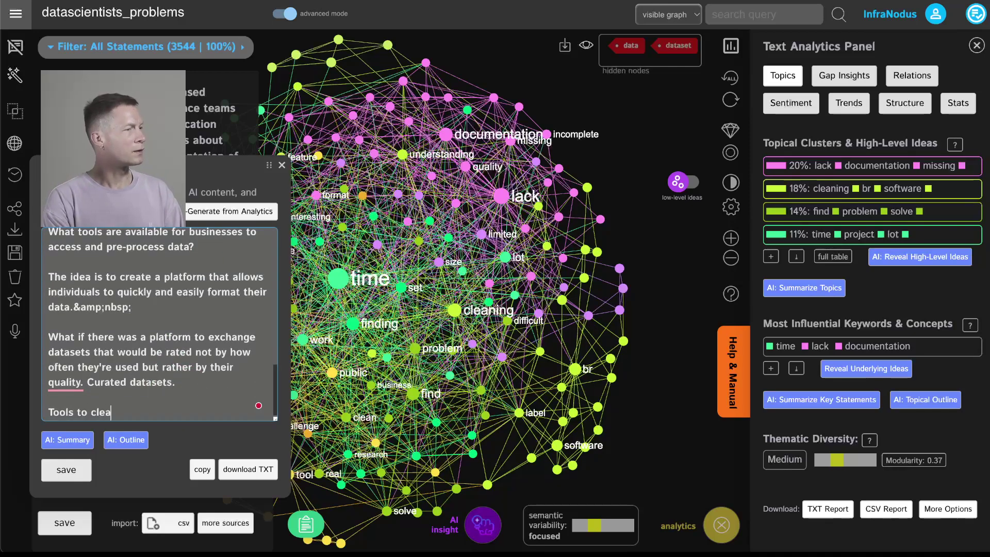
text(Tools to clean and label data better.)
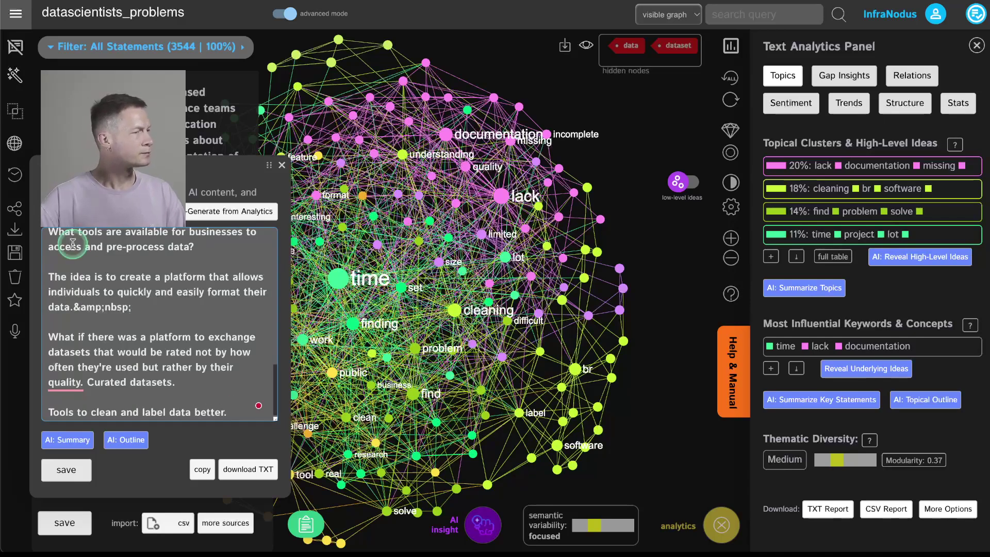
click(62, 467)
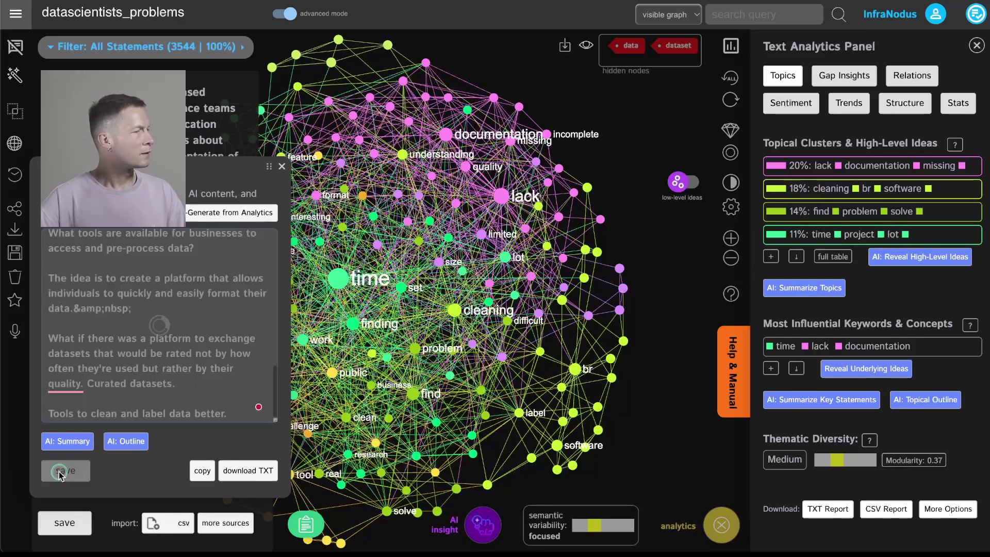
Step: Review the project notes, generate an AI summary of them, and close the notes to read the summary
scroll(191, 318, up, 10)
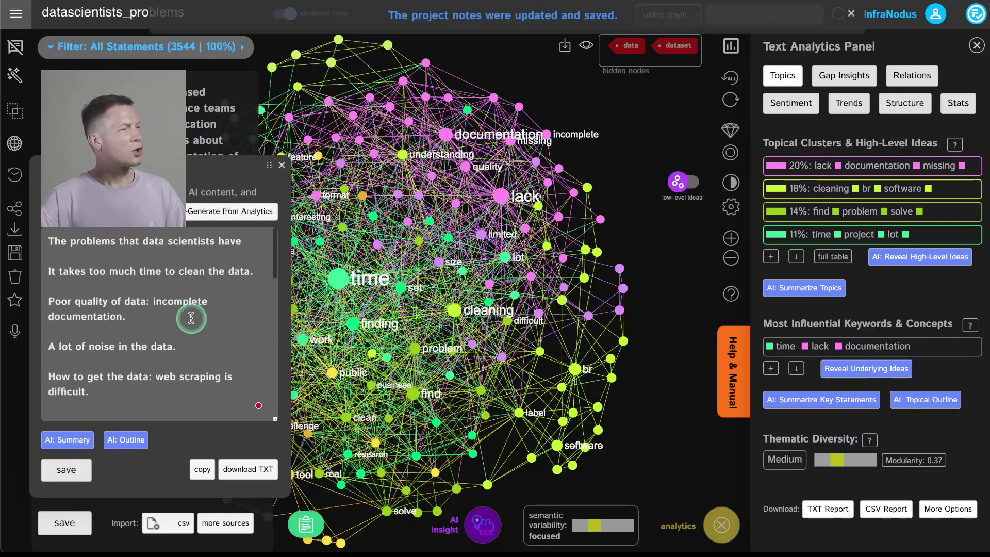
scroll(191, 318, down, 10)
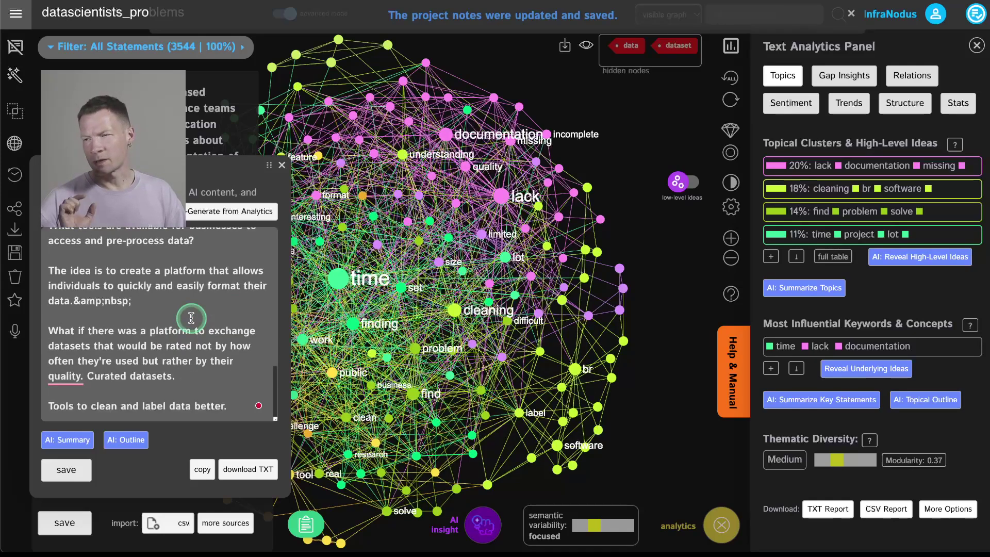
click(72, 441)
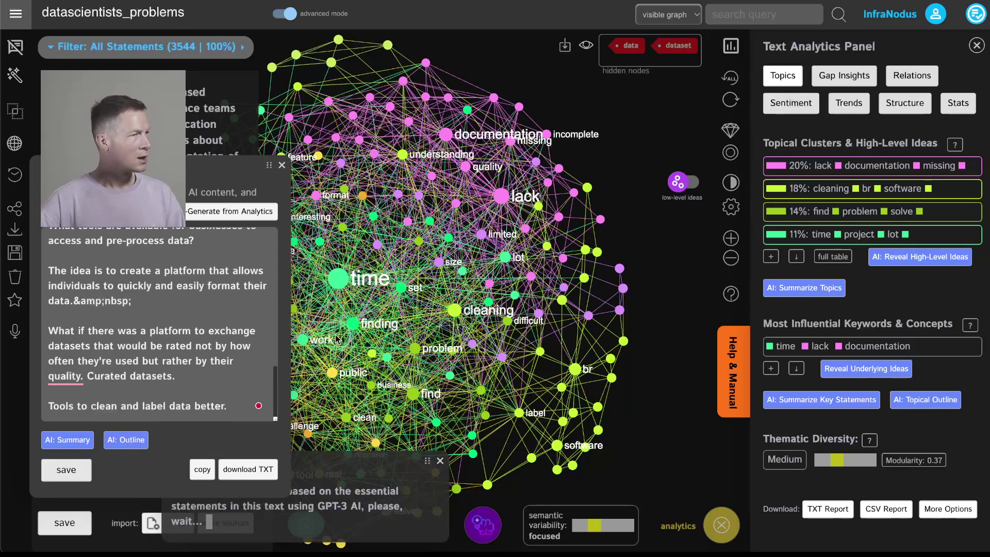
click(127, 444)
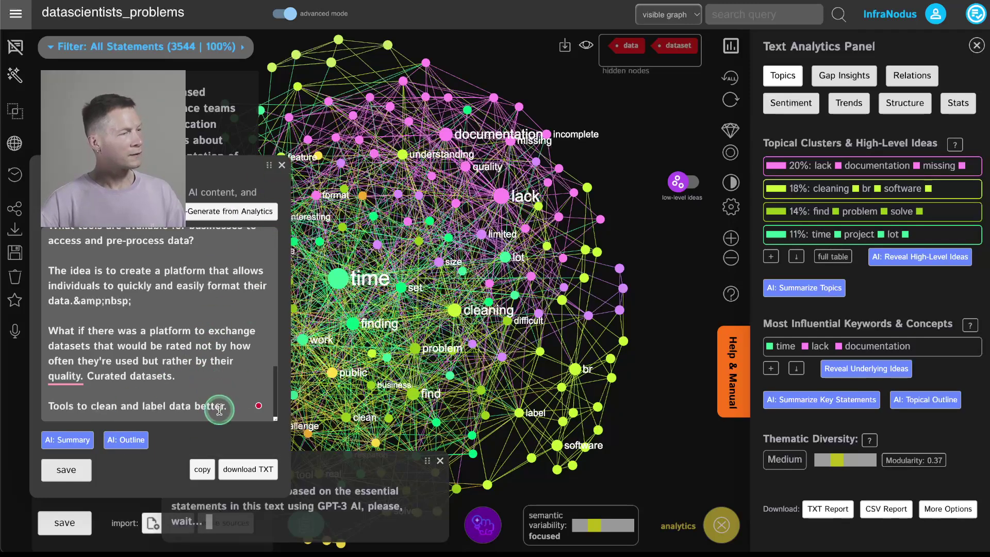
click(203, 472)
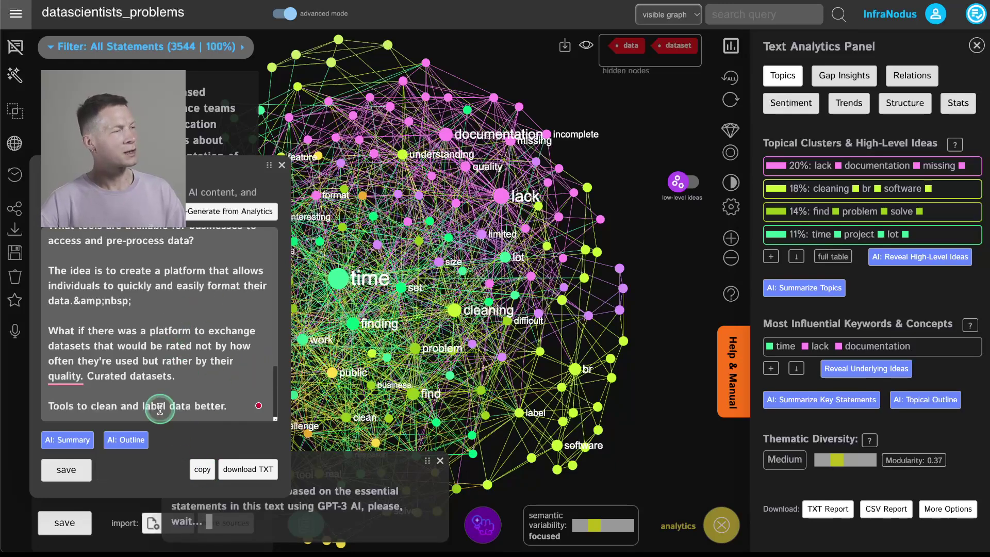
click(248, 475)
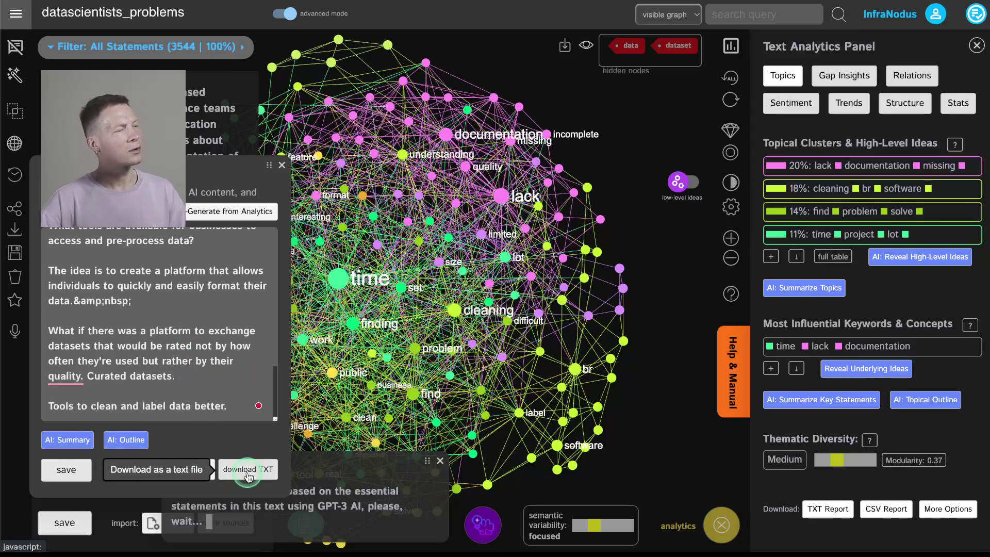
click(280, 169)
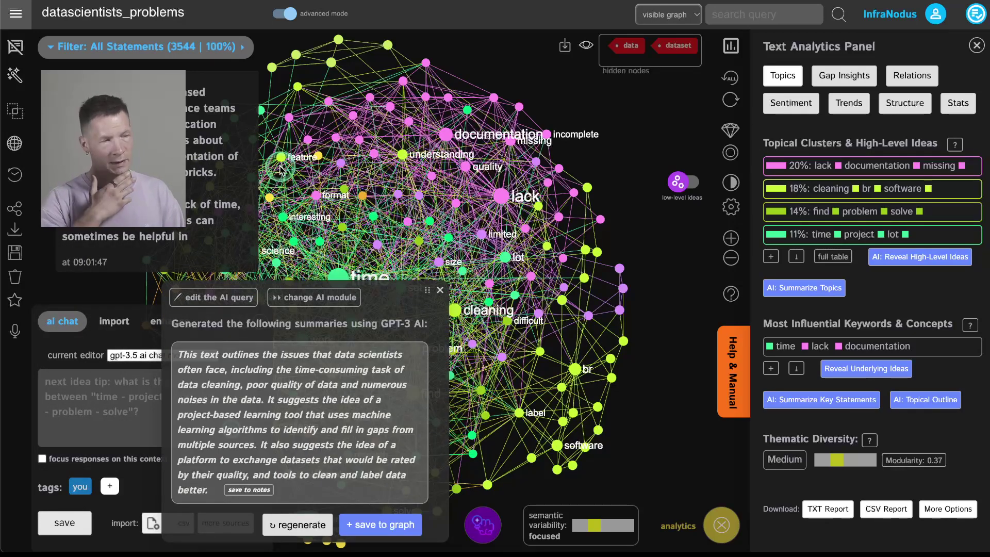
Step: Save the AI-generated summary to the project notes, and close both the summary and the notes
triple_click(315, 410)
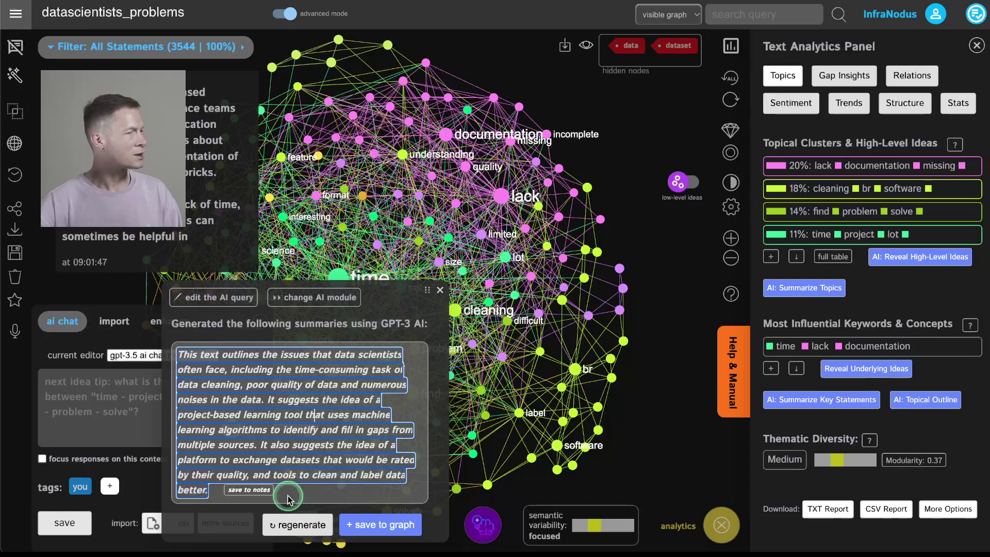
click(257, 491)
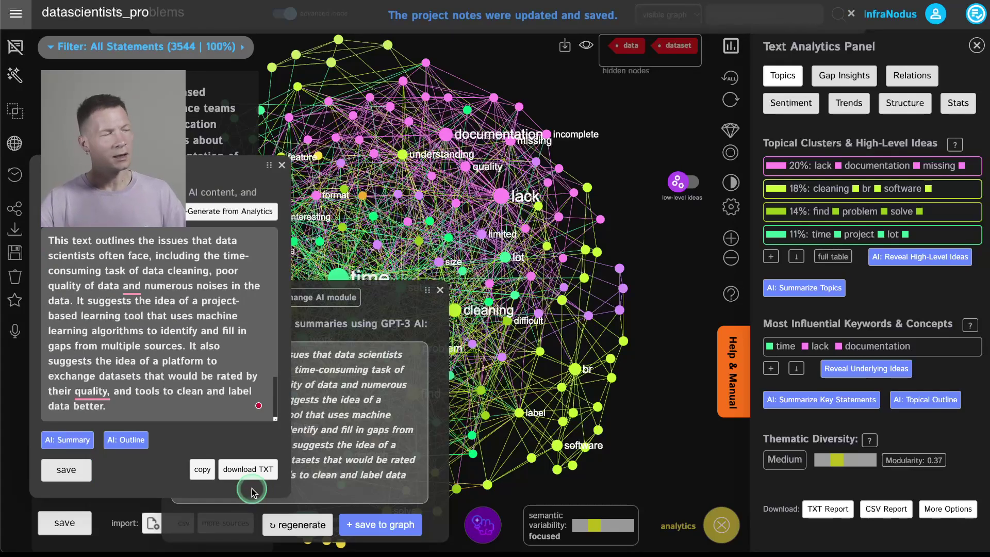
click(438, 291)
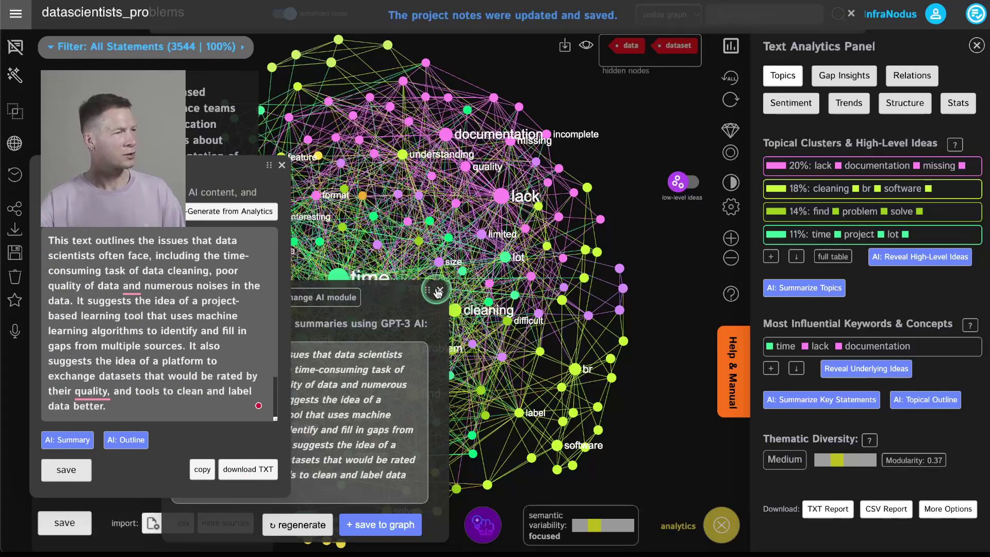
click(281, 166)
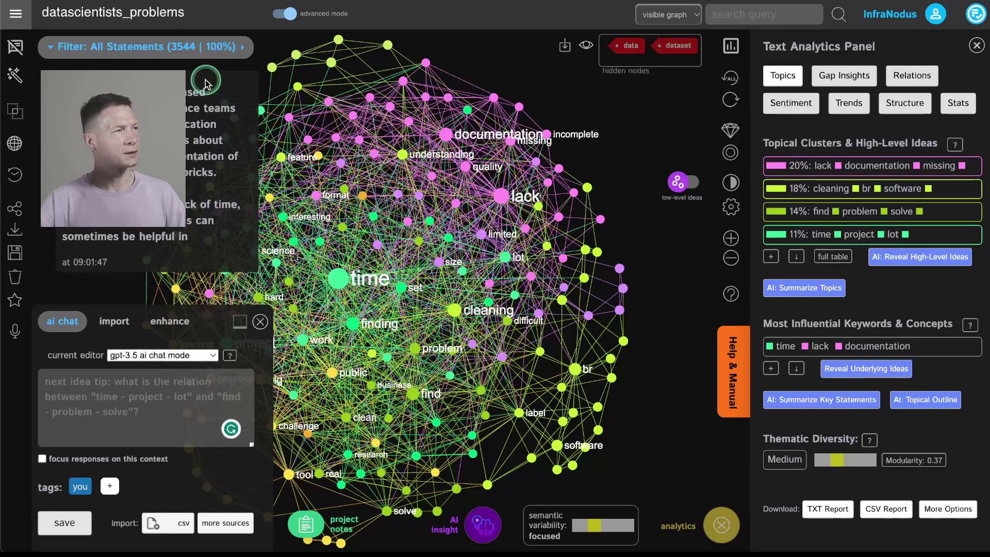
Step: Open the Apps page and look over the quick start apps and the external data import categories
click(21, 17)
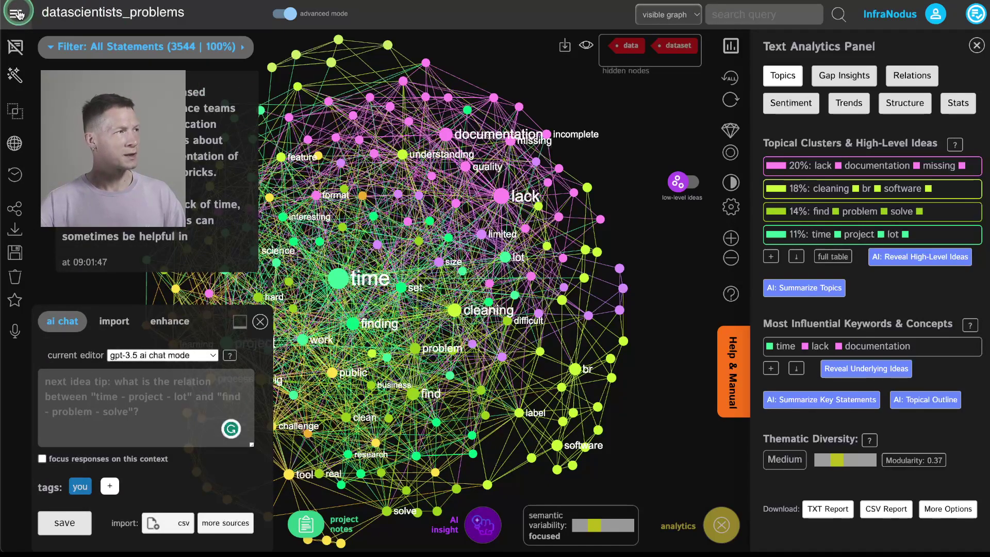
click(18, 15)
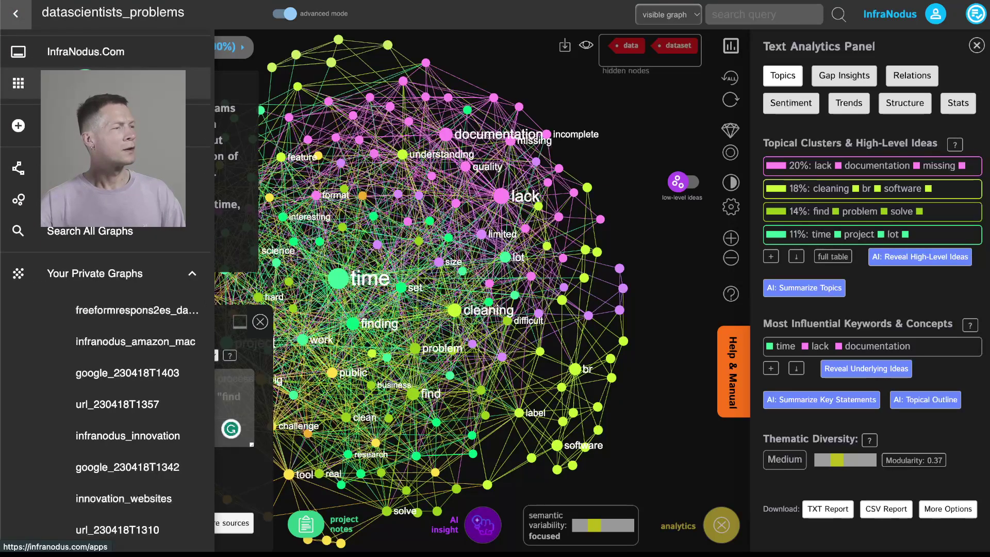
click(78, 83)
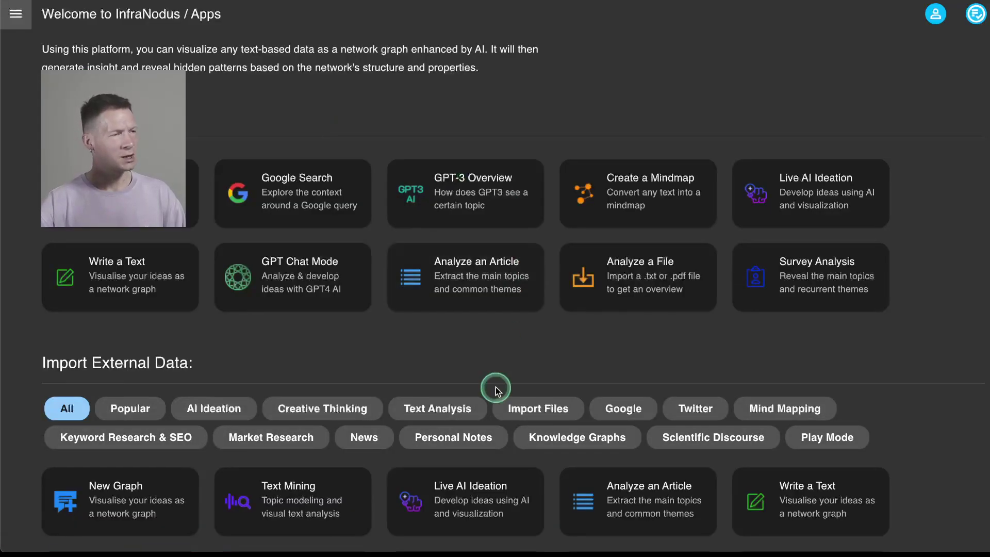
scroll(496, 386, down, 5)
scroll(538, 378, up, 2)
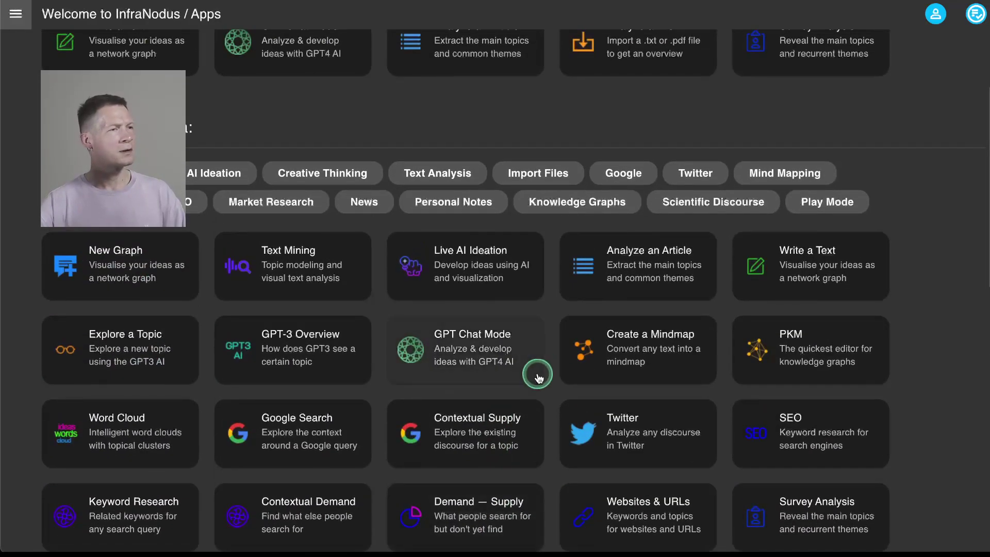
scroll(438, 107, up, 3)
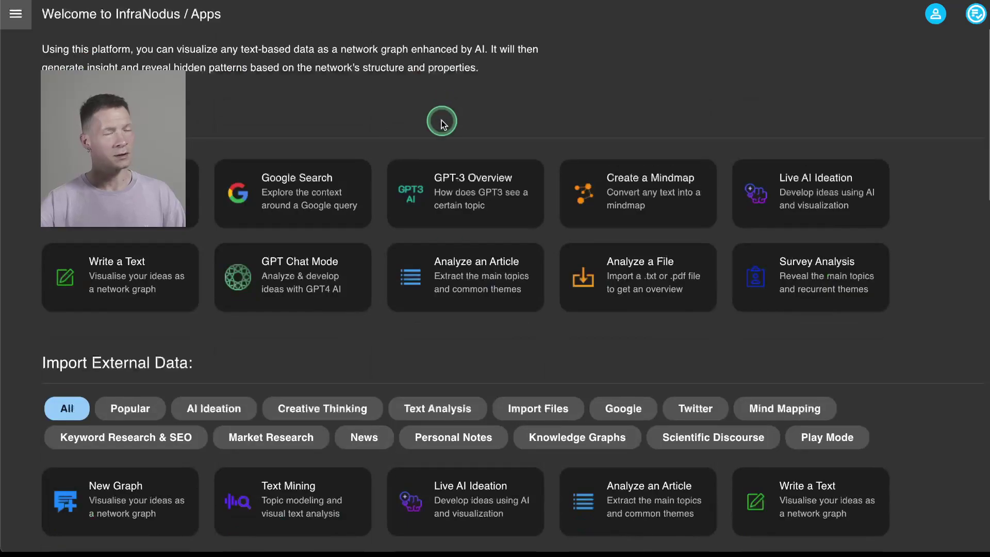
scroll(451, 292, down, 1)
scroll(451, 291, up, 1)
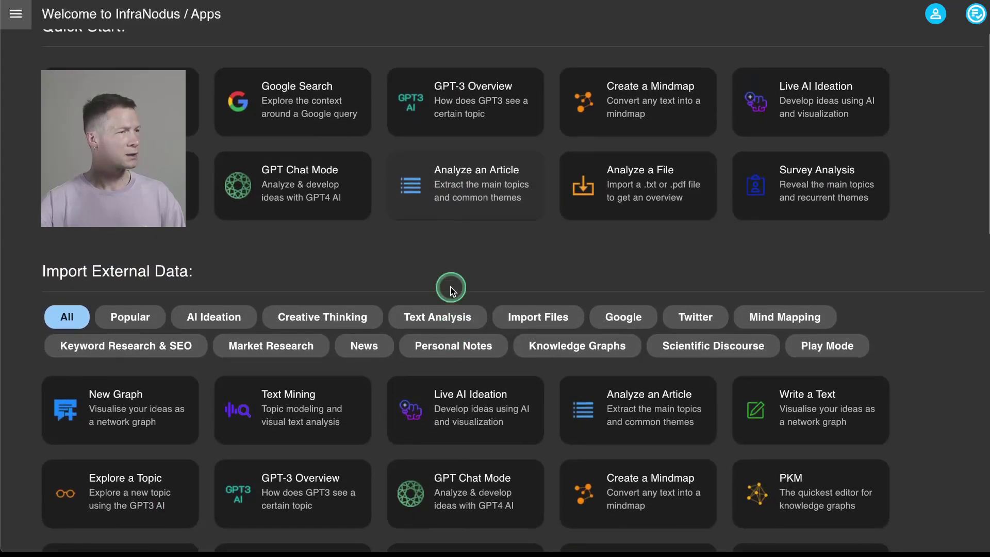
scroll(451, 291, down, 1)
scroll(451, 291, up, 1)
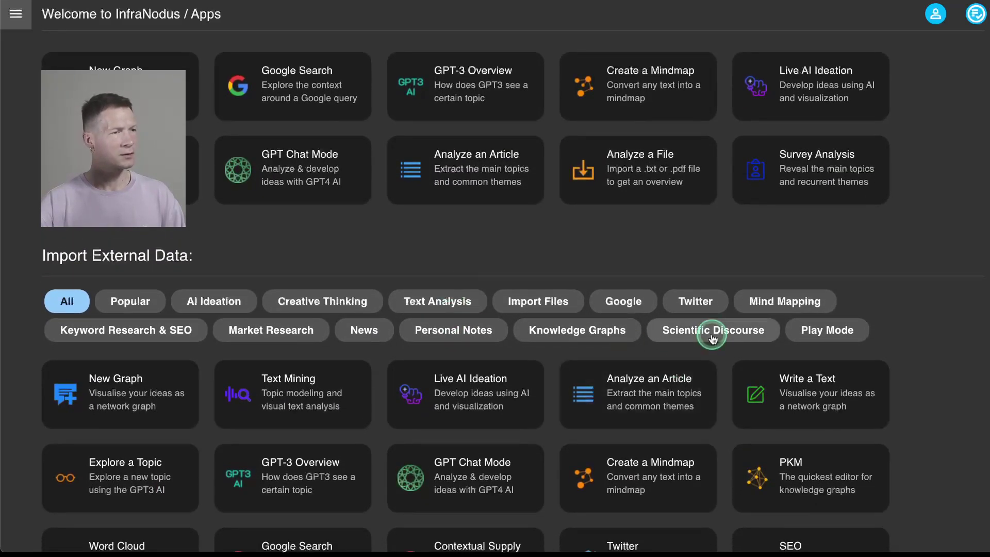
Step: Filter the apps to the Scientific Discourse category and open the Google Scholar app
click(713, 332)
scroll(495, 442, down, 2)
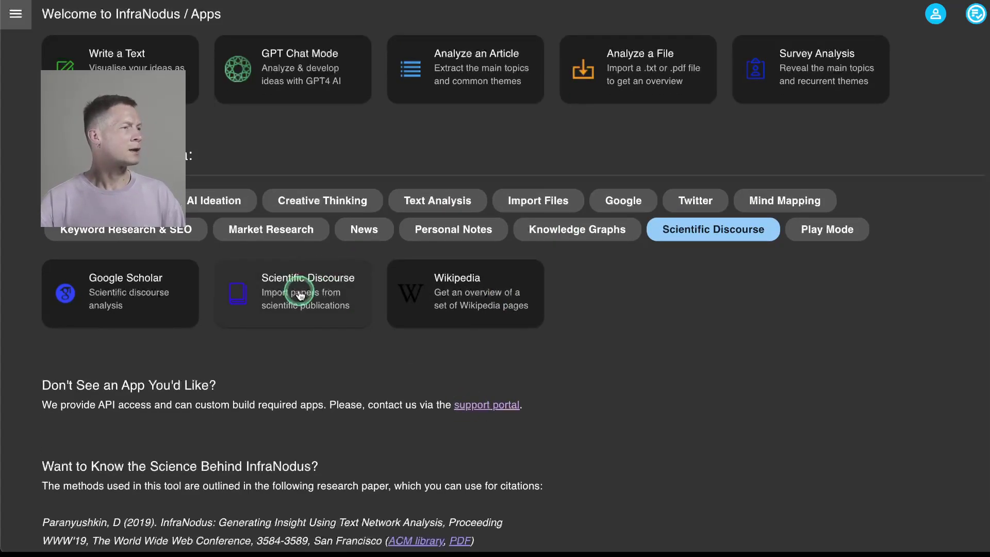
click(104, 296)
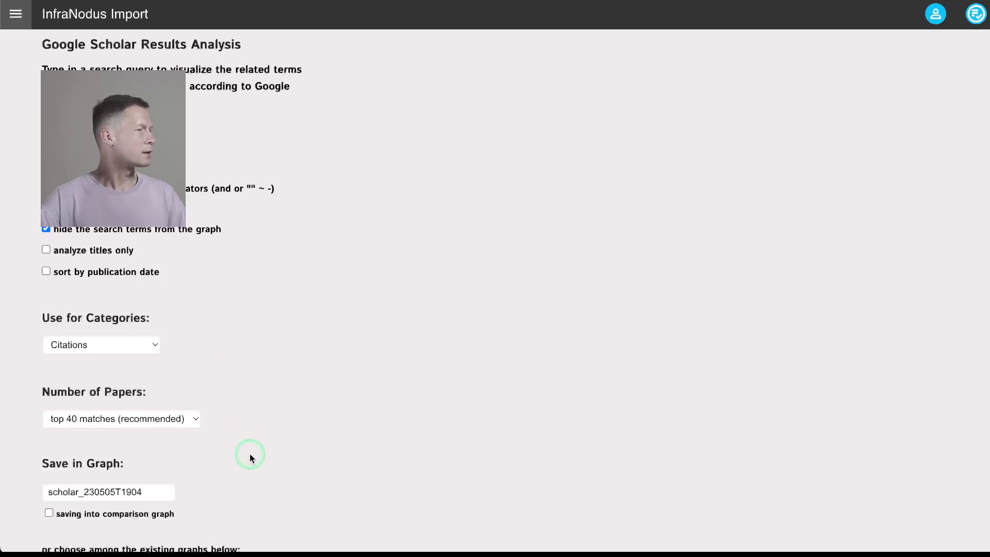
Step: Import the top 40 Google Scholar matches for "data science cleaning data", with Citations as categories, into the graph scholar_230505T1904
scroll(246, 433, down, 2)
click(73, 520)
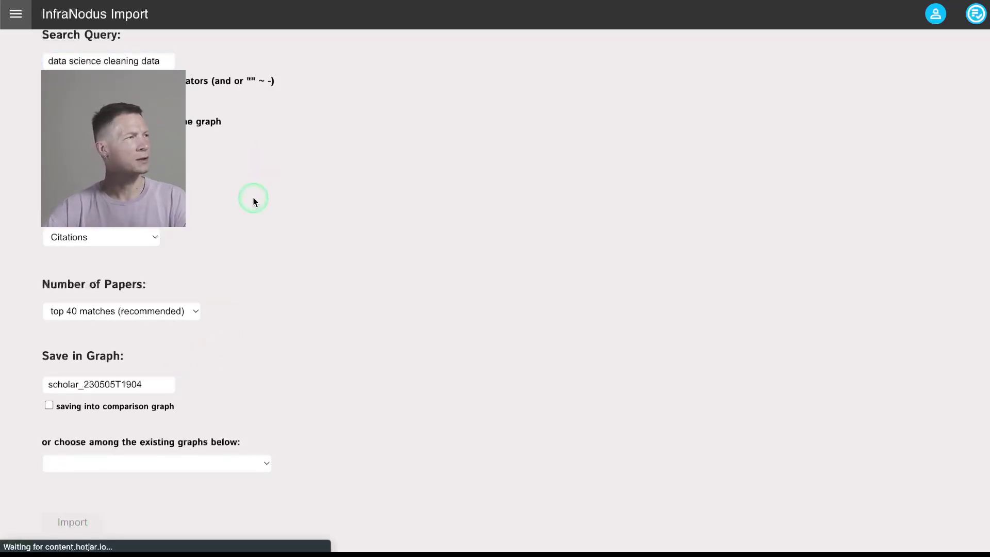
scroll(252, 196, up, 2)
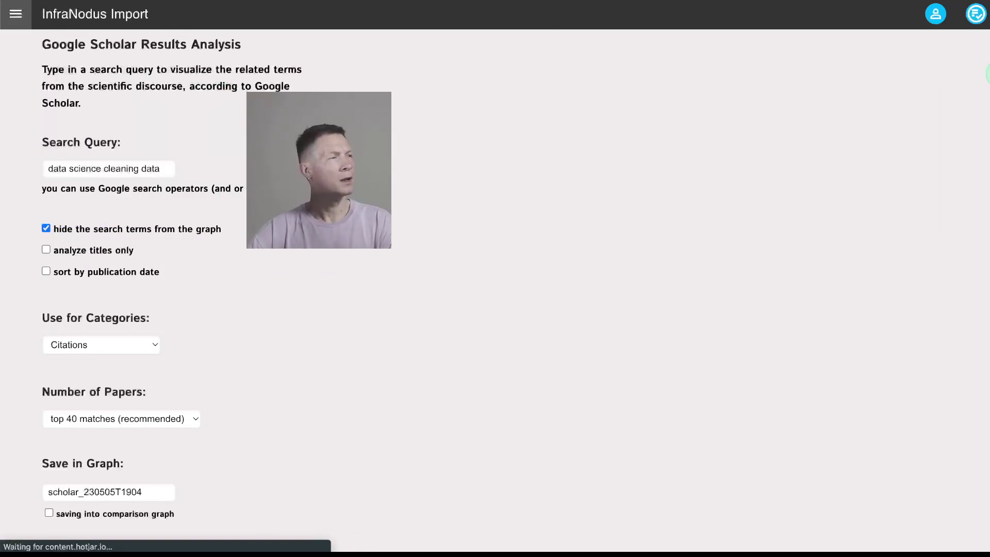
triple_click(81, 172)
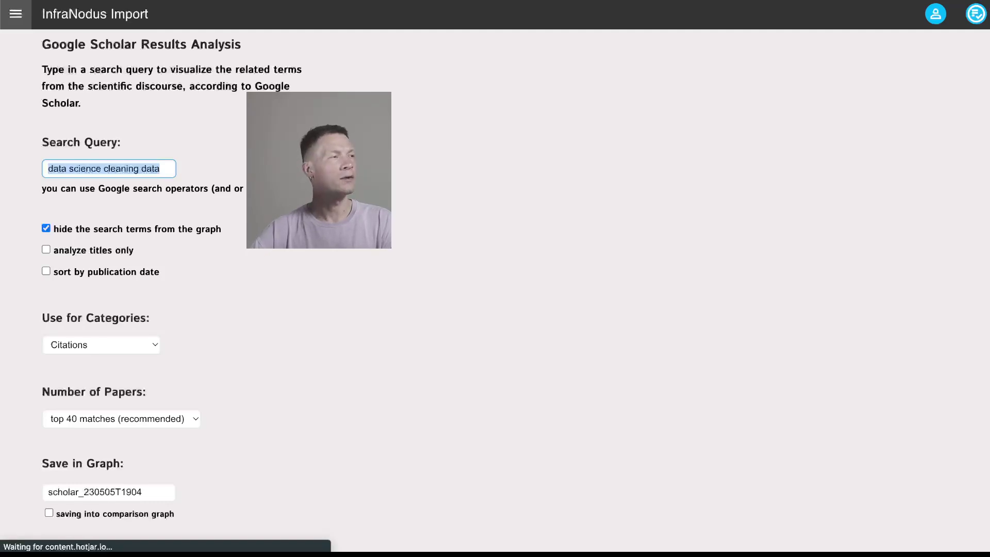
Step: Run the Google Scholar import and look over the resulting graph of data cleaning papers
key(Return)
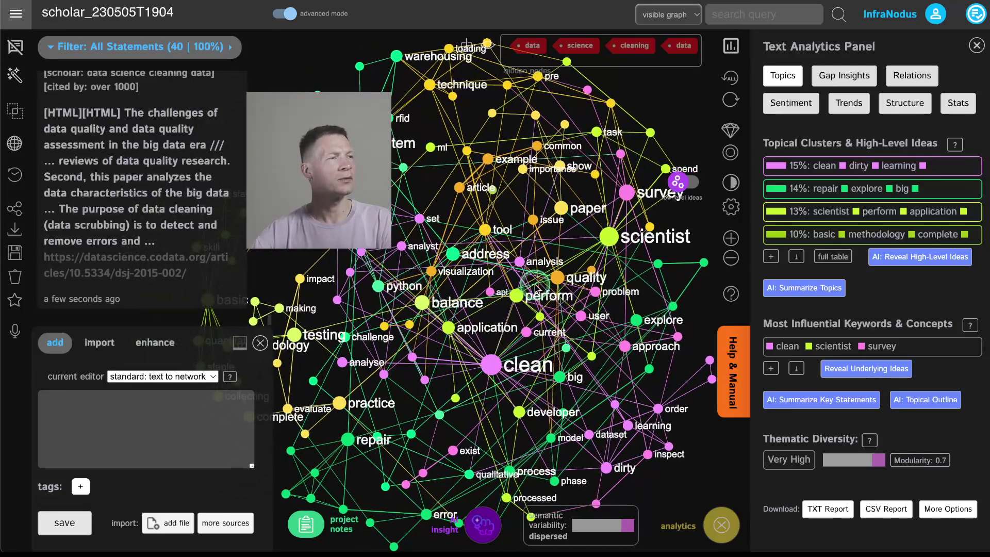
drag(544, 274, 465, 289)
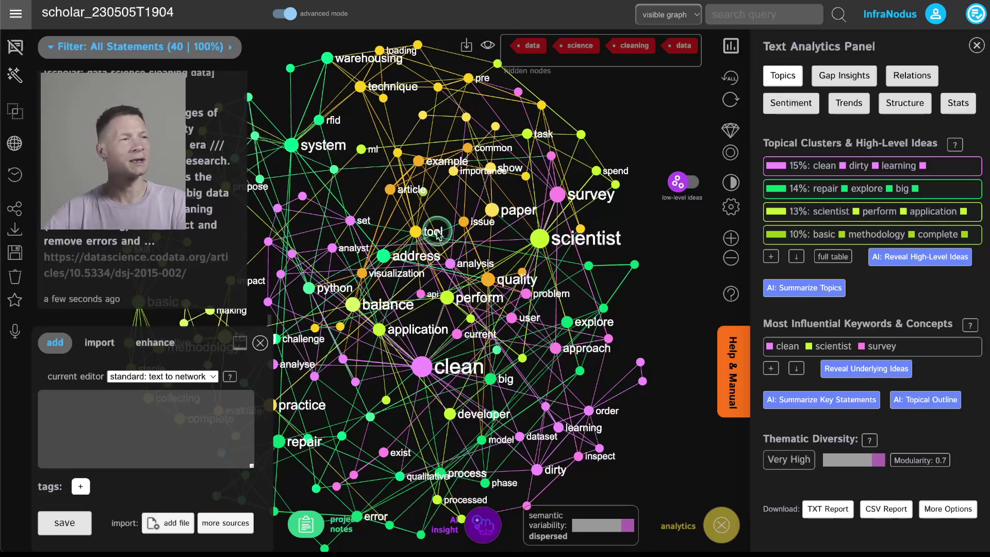
drag(442, 238, 474, 225)
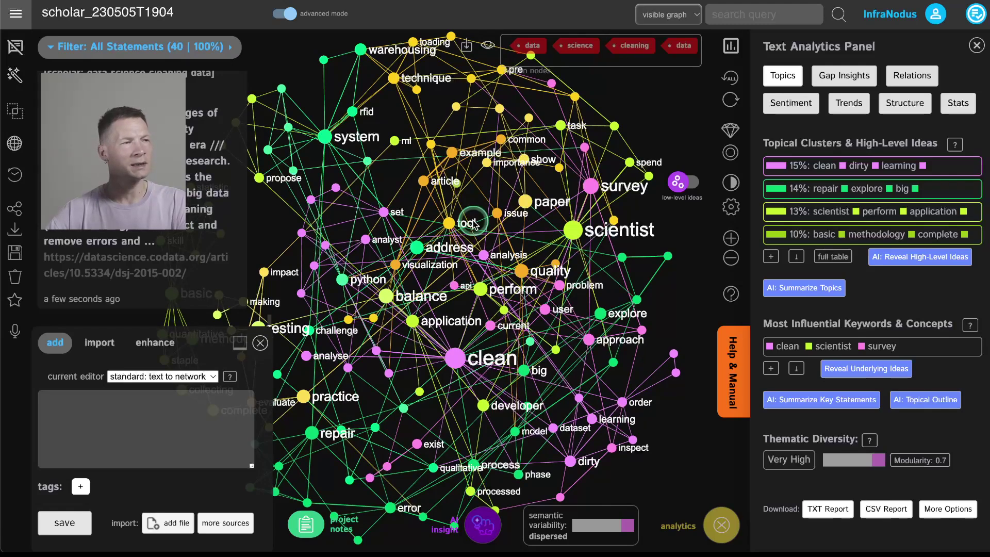
Step: Filter the statements by the survey node, read through the matching paper excerpts, and clear the selection
click(582, 228)
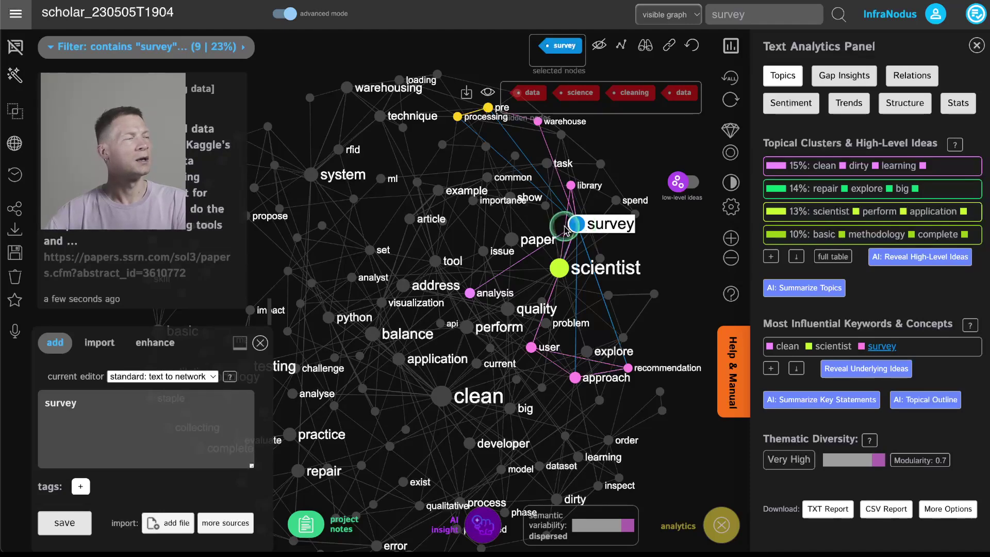
scroll(242, 209, down, 5)
scroll(238, 208, down, 2)
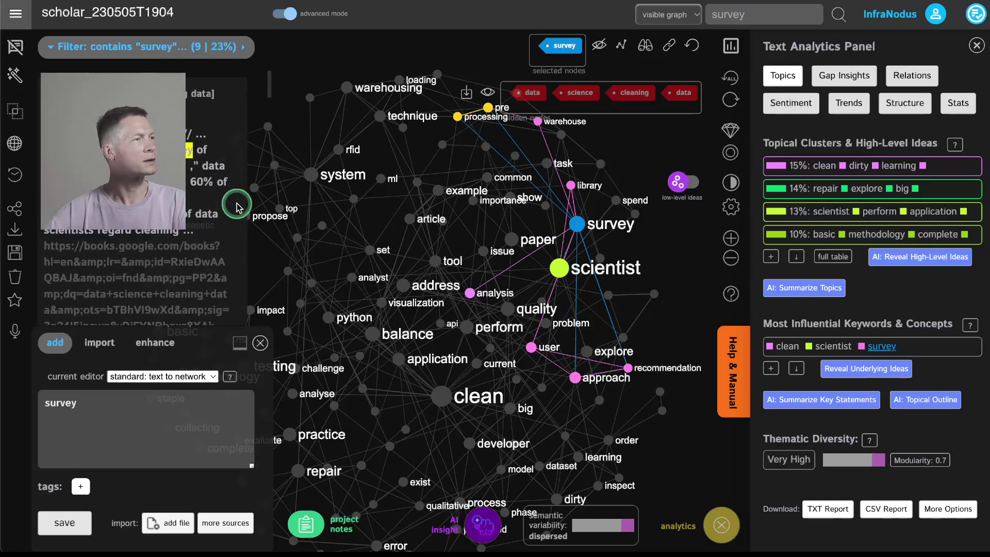
scroll(236, 207, down, 5)
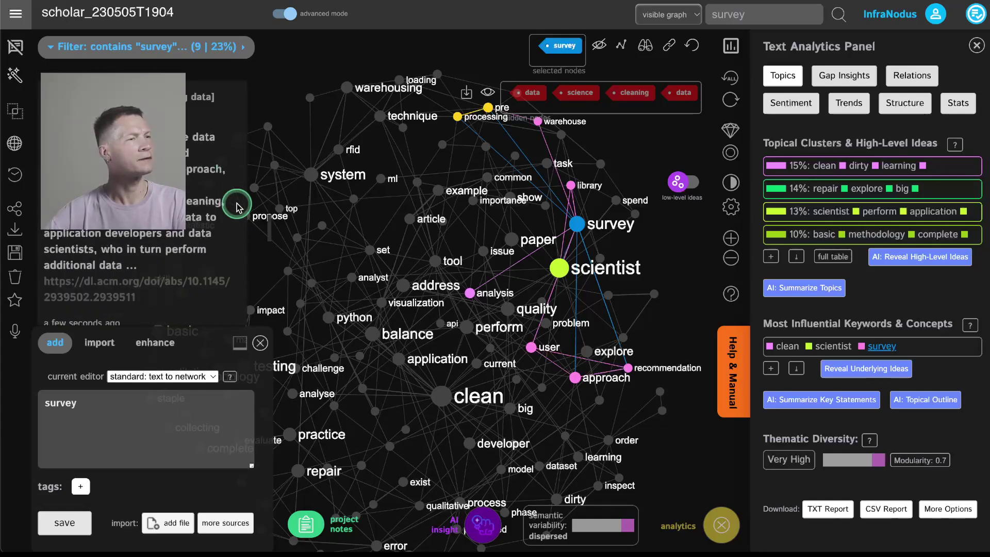
scroll(237, 207, down, 5)
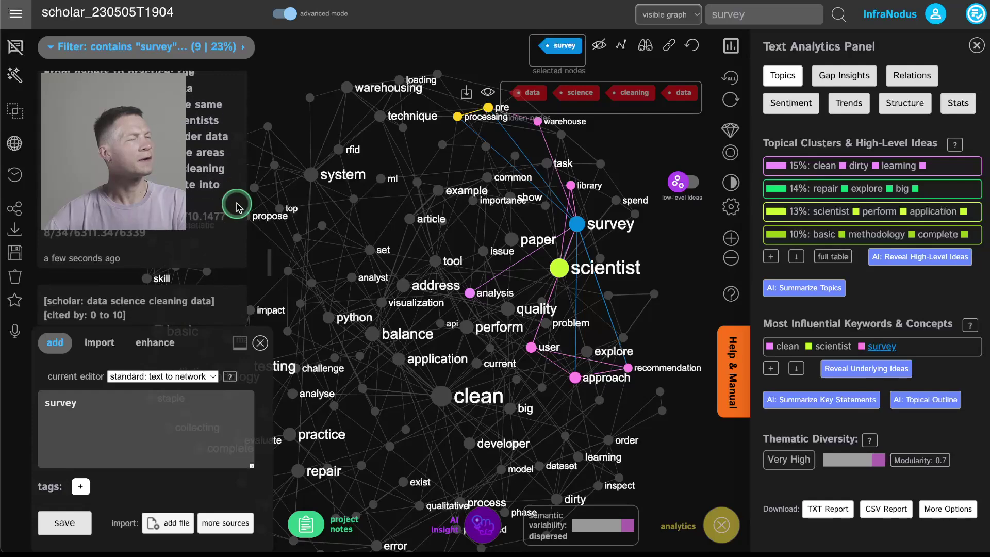
click(583, 231)
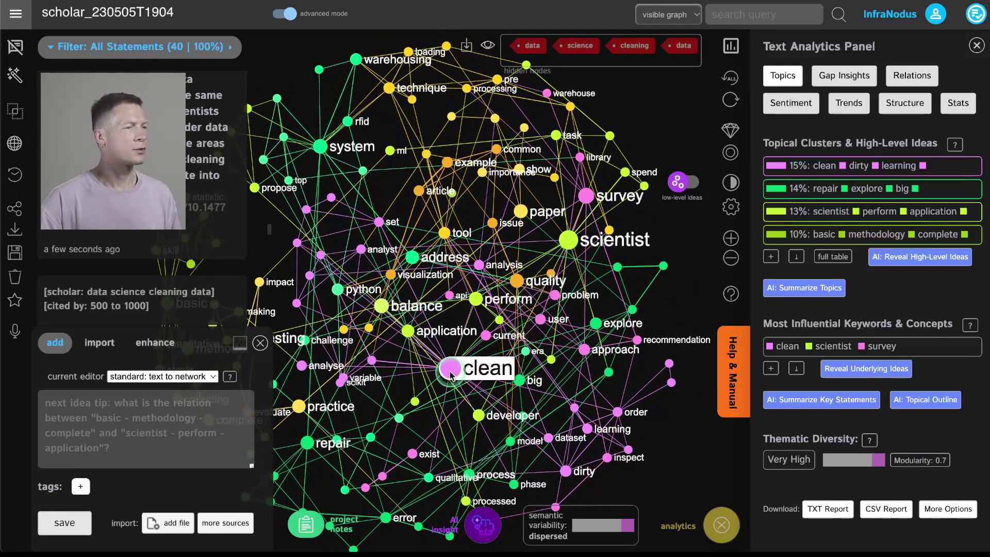
Step: Hide the clean node from the graph
click(439, 398)
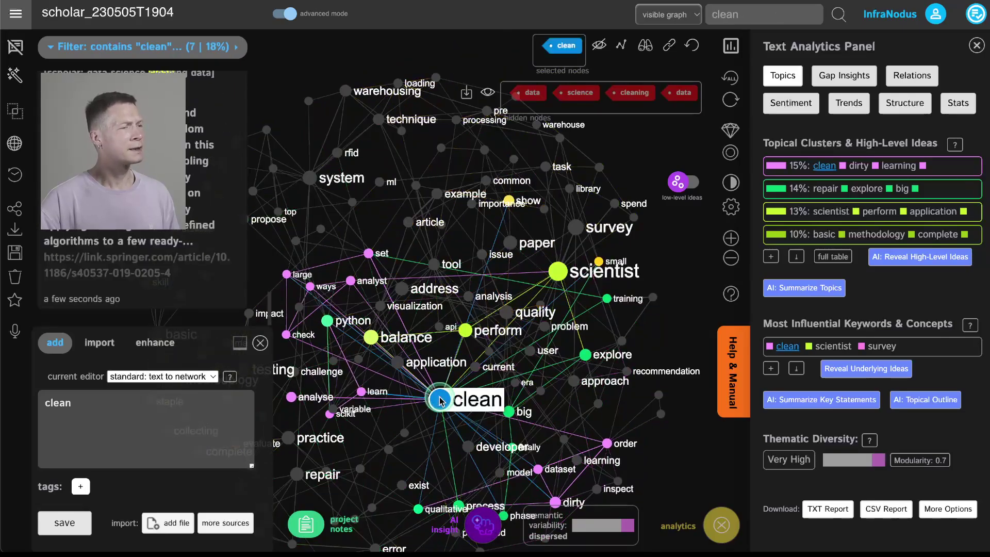
click(594, 54)
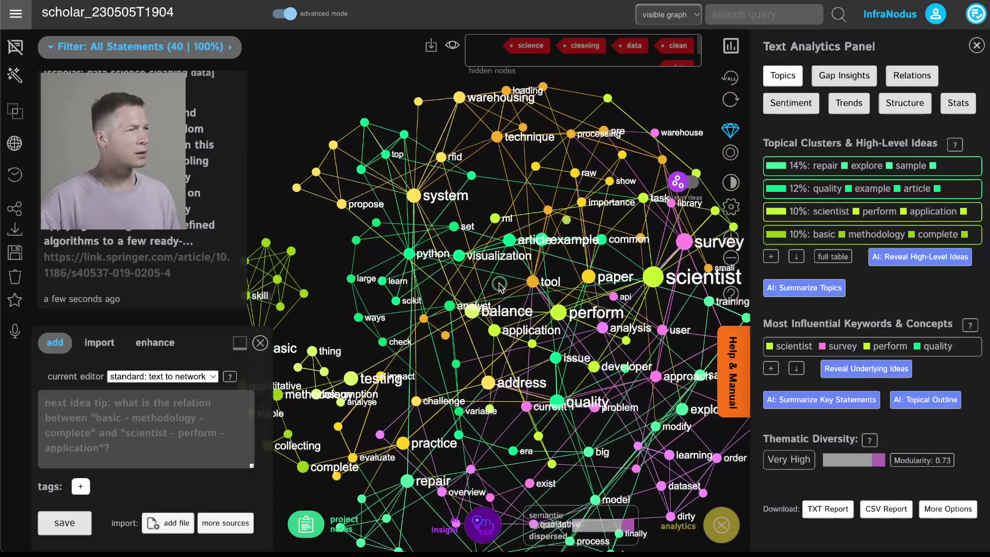
Step: Select the balance and testing nodes, run the AI insight Google search on them, and browse more results
click(476, 314)
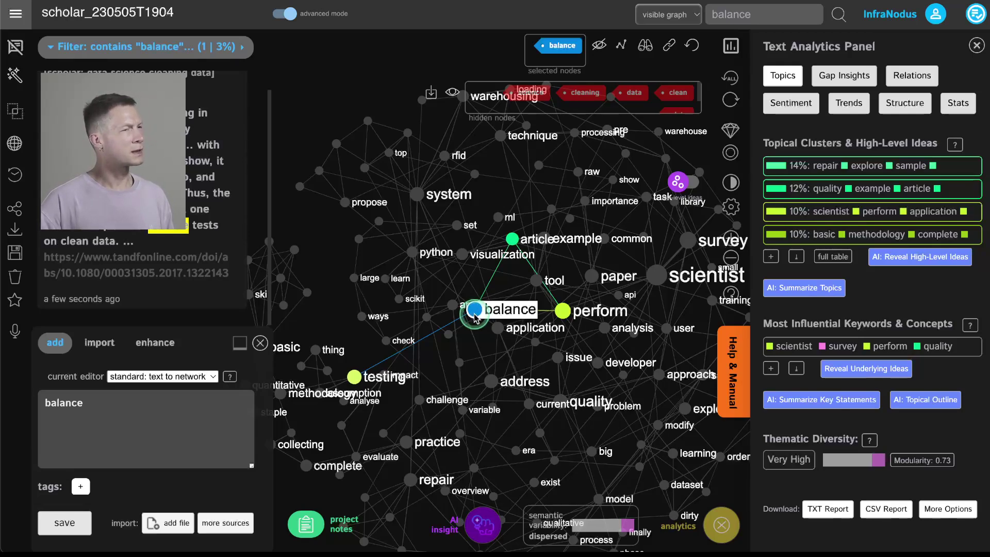
click(354, 377)
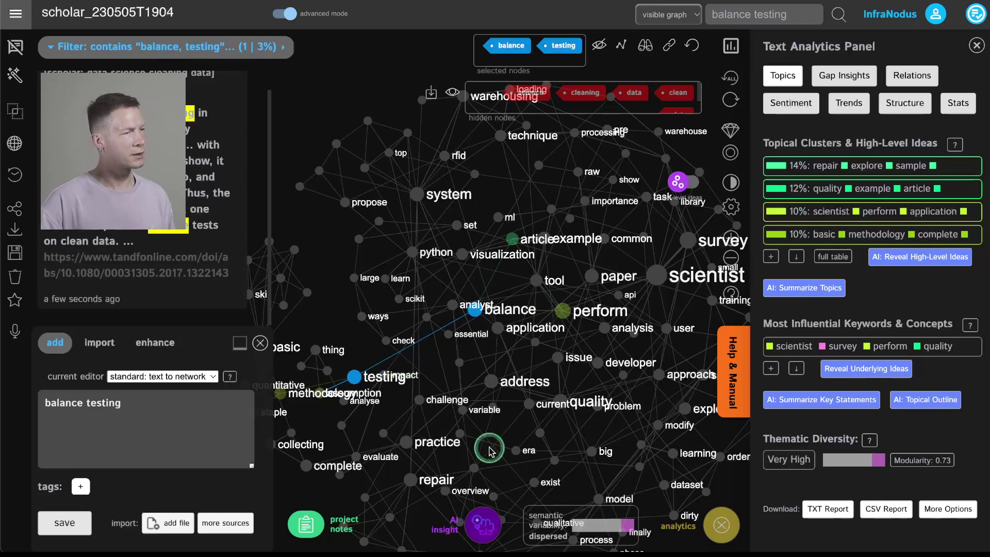
click(483, 525)
click(202, 509)
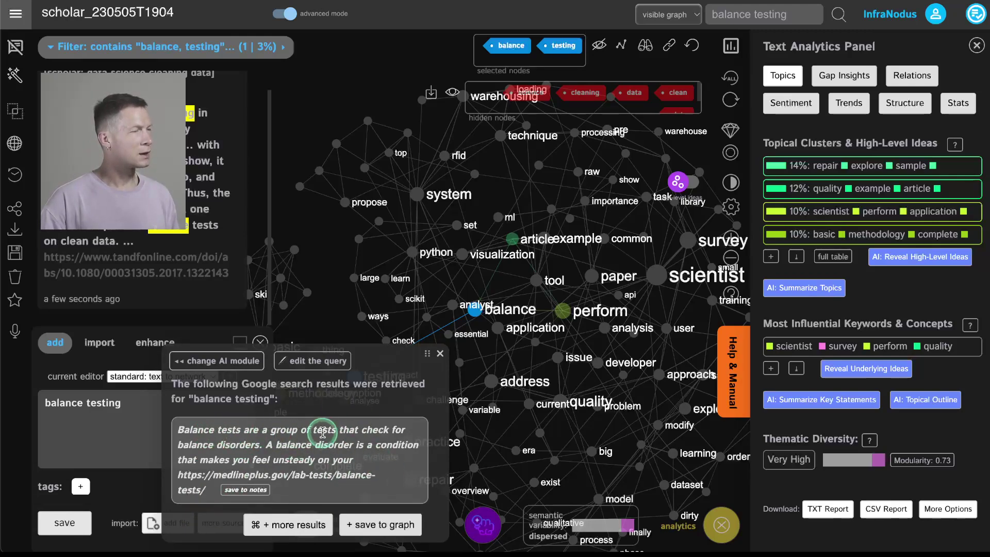
click(287, 523)
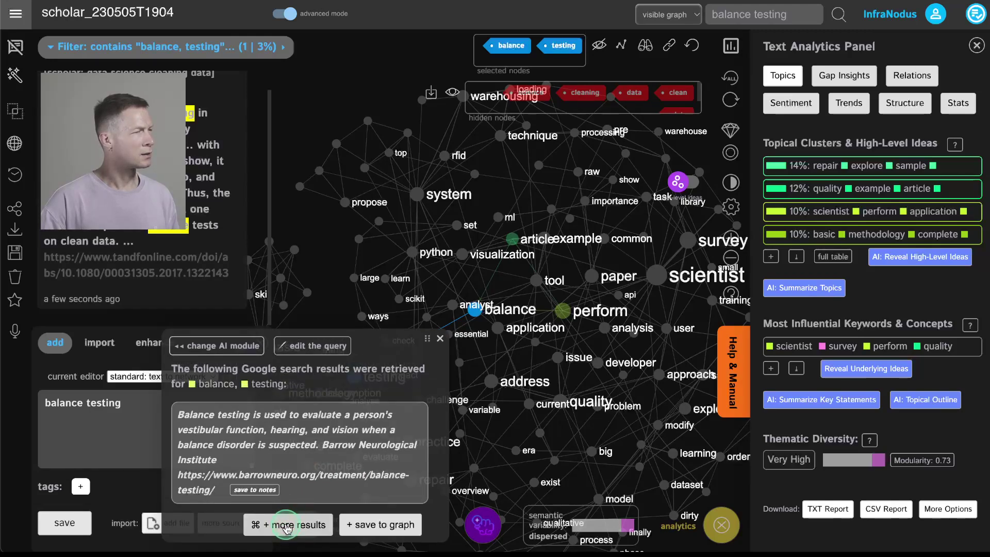
click(287, 524)
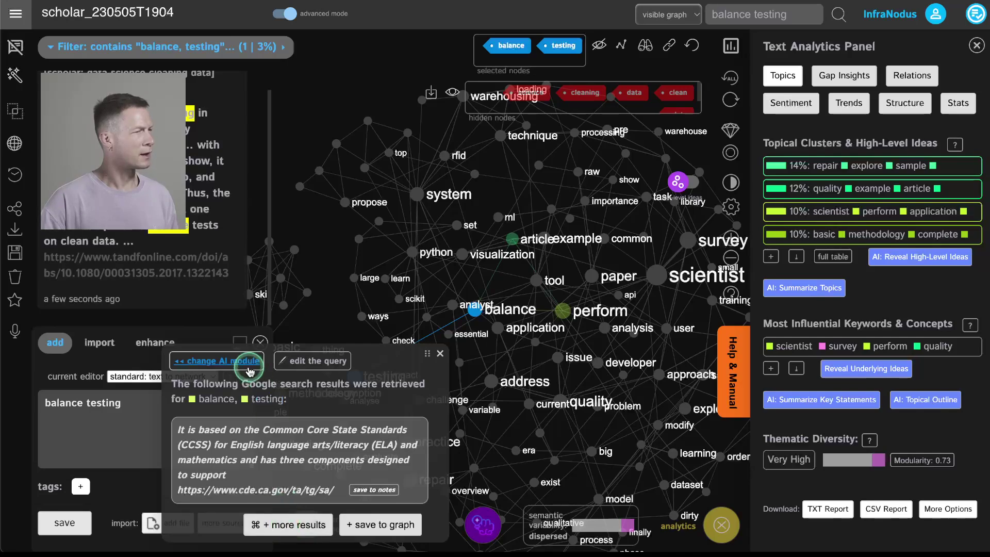
Step: Refine the search query to "balance testing in data science" and run the Google search again
click(299, 362)
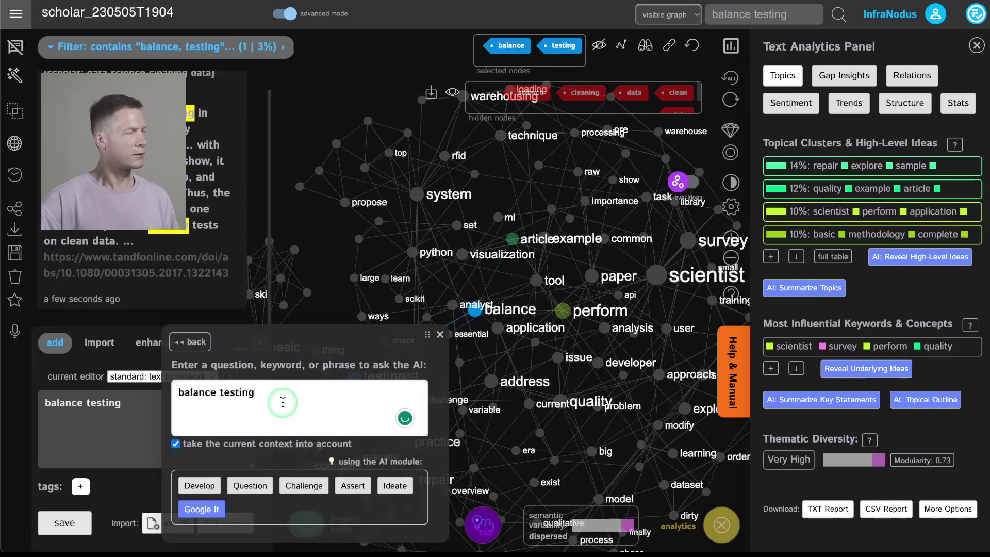
text(in data science)
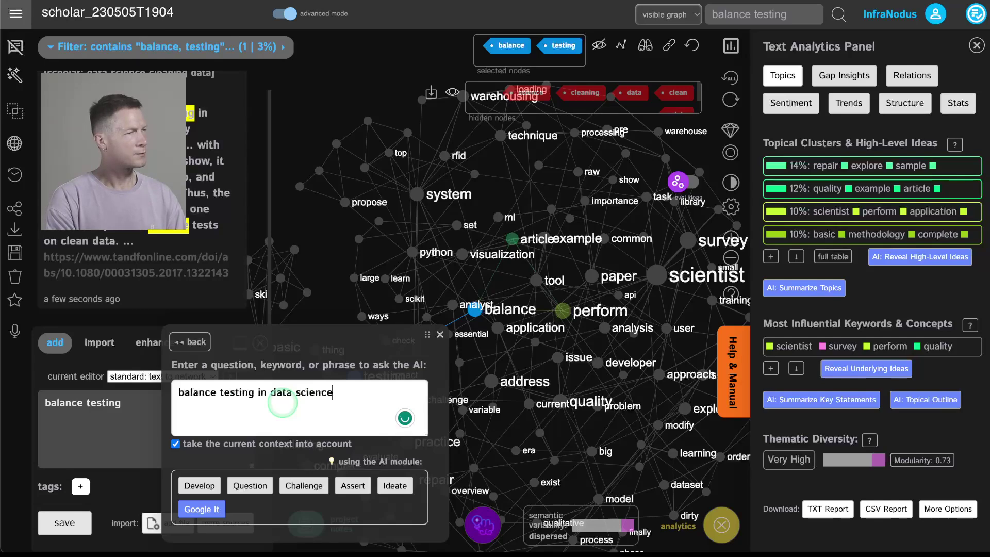
key(Return)
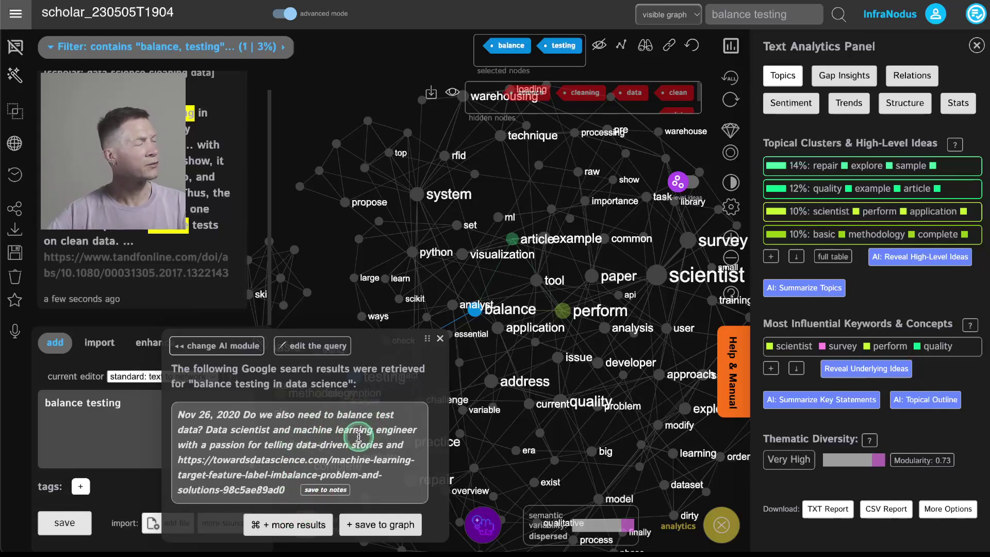
Step: Save the towardsdatascience.com result on balancing test data to the project notes, and close the notes and search results
click(321, 491)
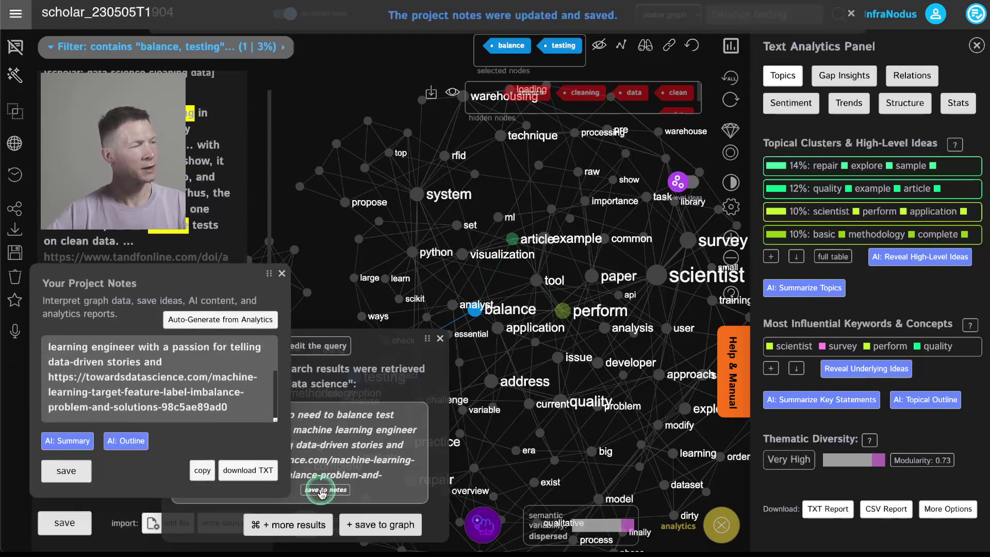
click(74, 471)
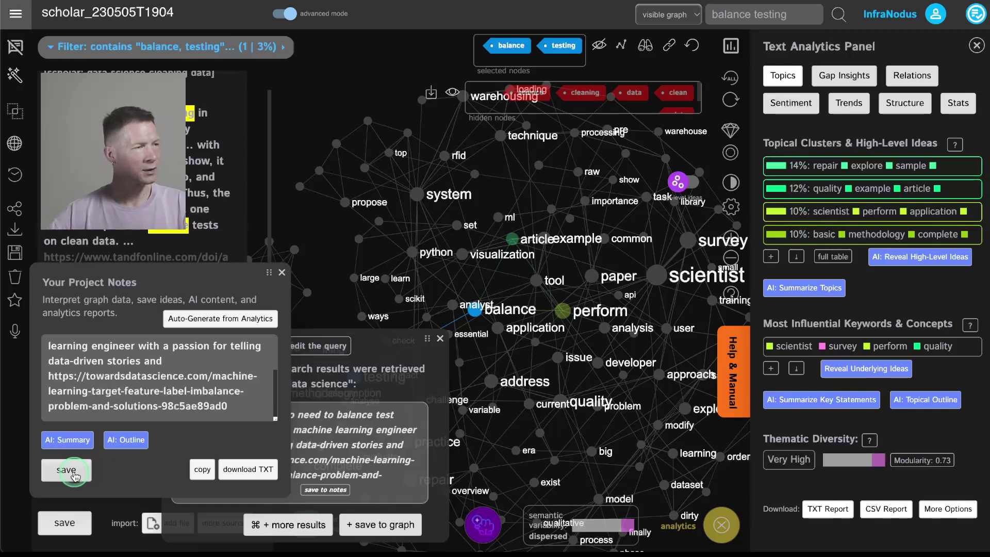
click(281, 273)
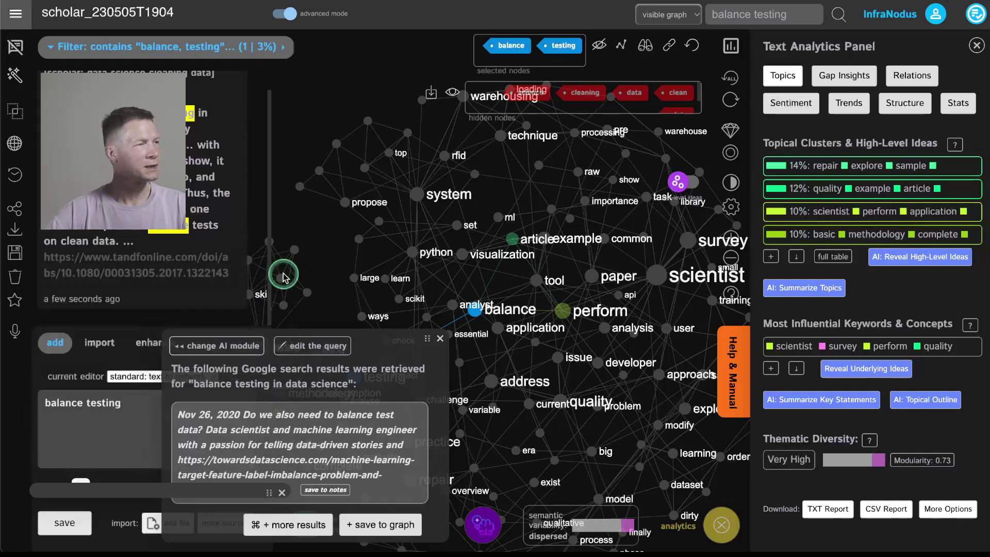
click(338, 427)
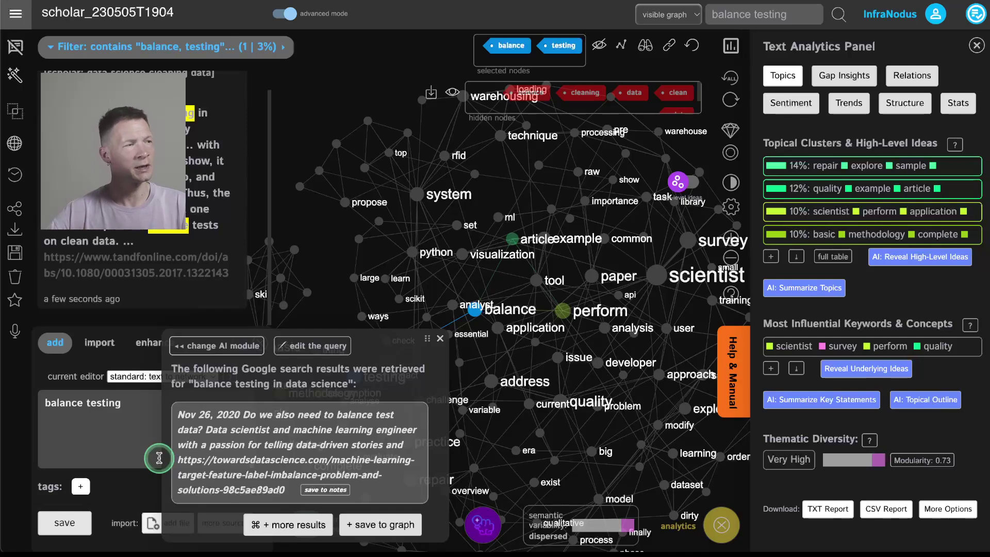
click(439, 339)
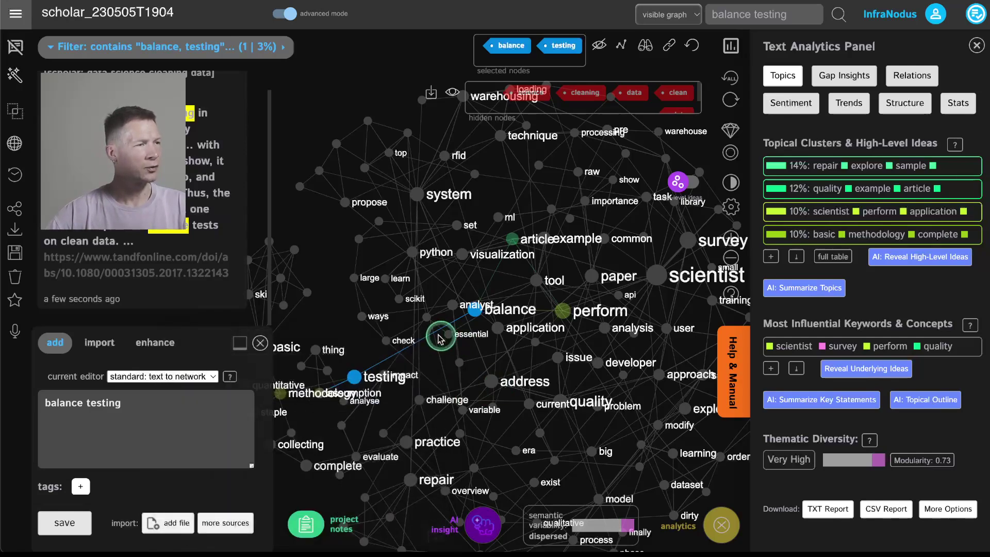
Step: Deselect the testing and balance nodes to show all statements in the graph
drag(439, 338, 482, 318)
click(399, 367)
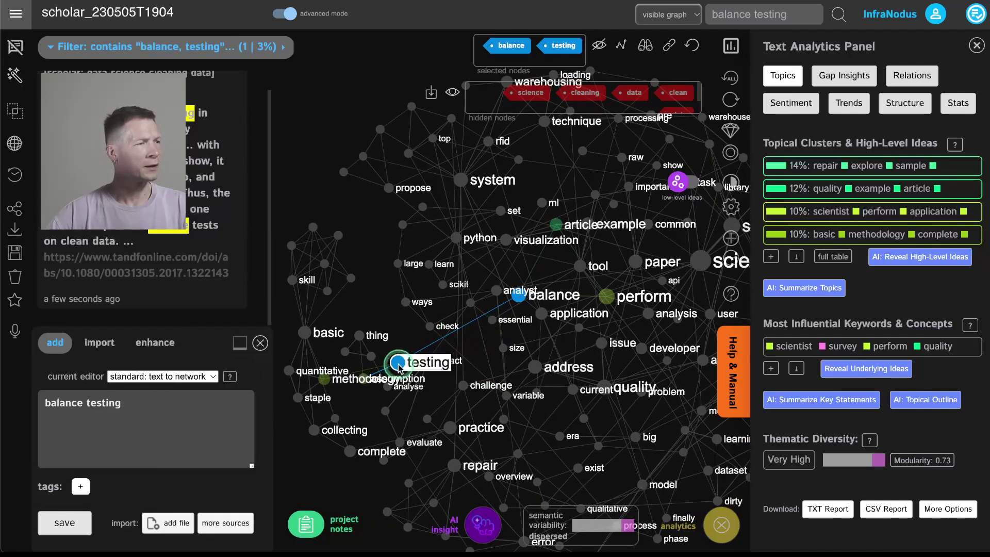
click(398, 367)
click(518, 294)
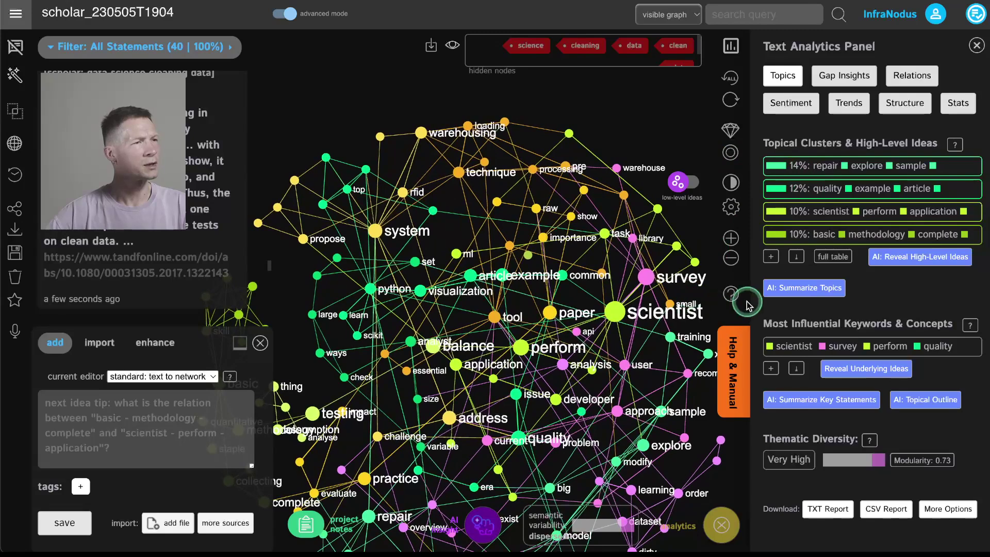
Step: Reveal the AI high-level ideas for the topical clusters and expand the list to show more topics
click(905, 257)
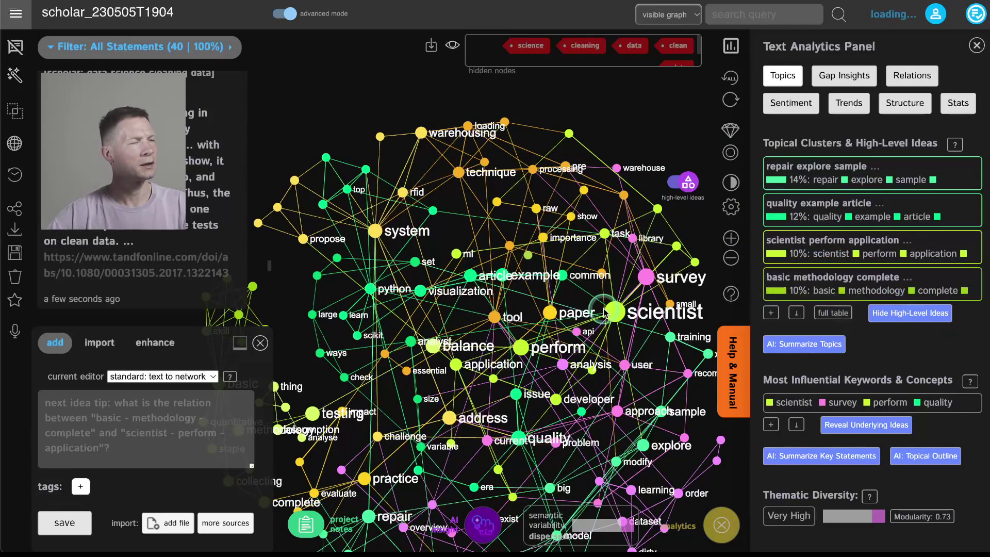
drag(607, 313, 588, 243)
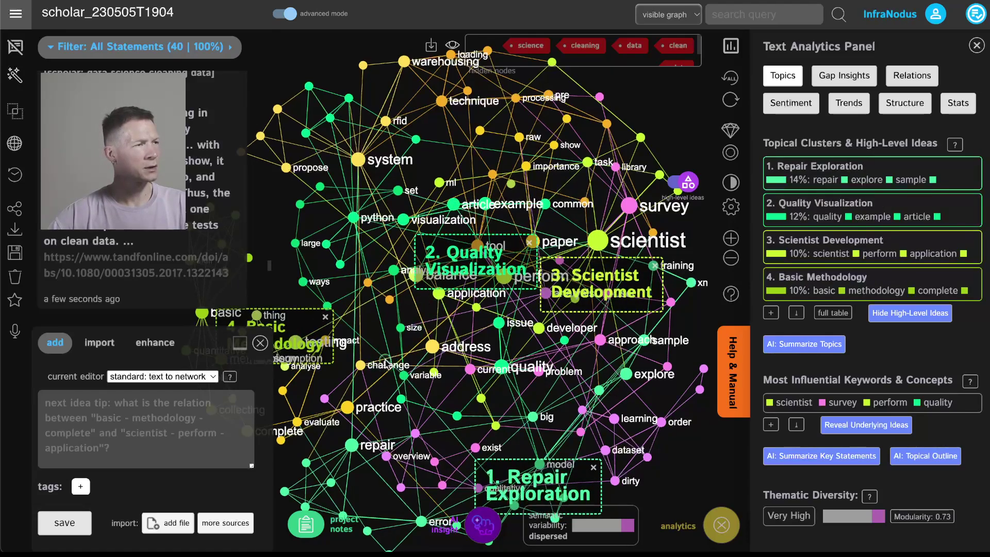
click(771, 313)
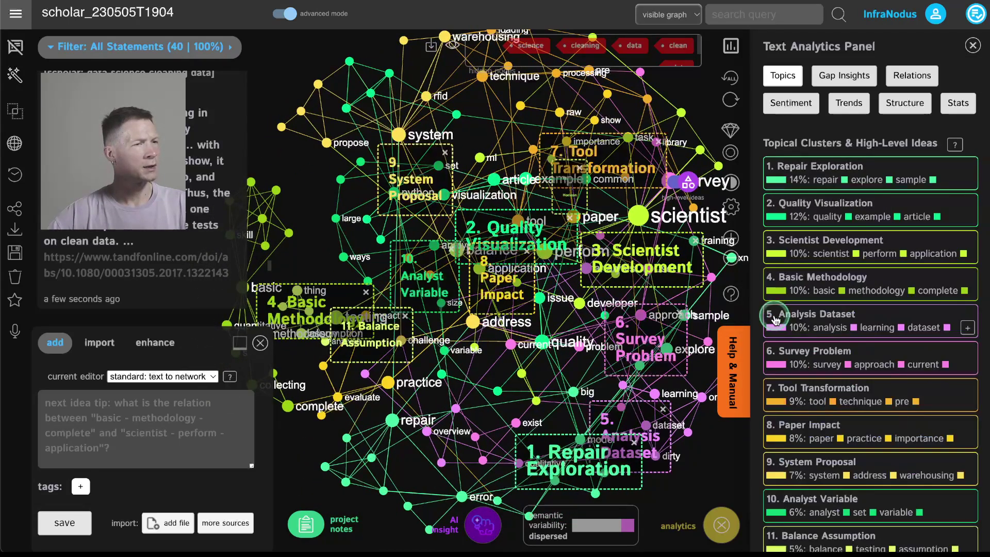
Step: Filter the statements by the Quality Visualization topic and its visualization node, and read through the paper excerpts
click(533, 212)
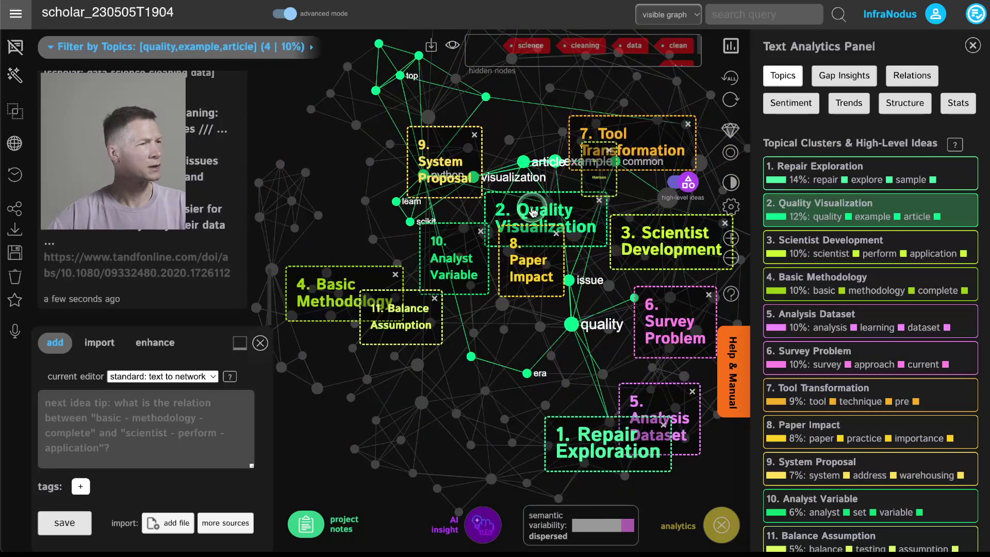
click(480, 175)
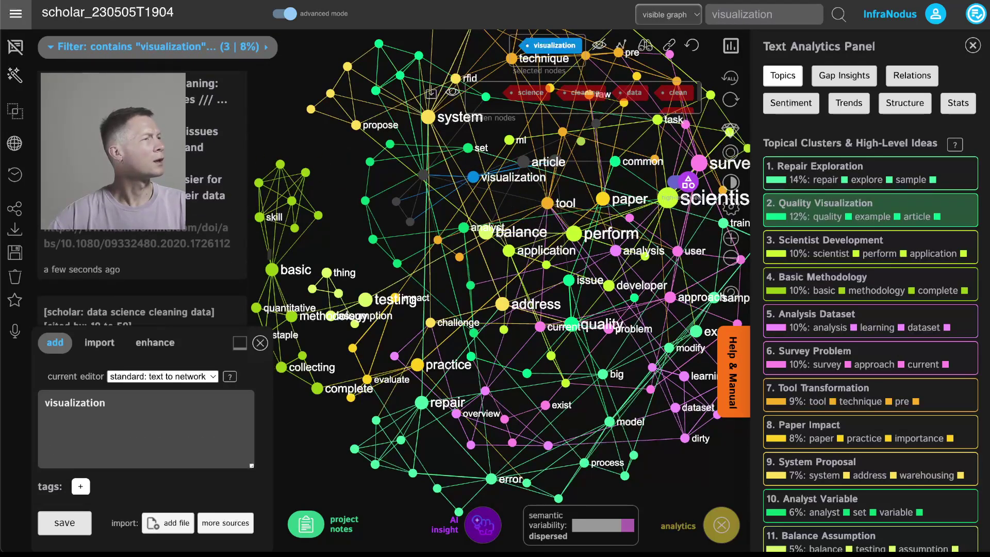
scroll(139, 278, down, 10)
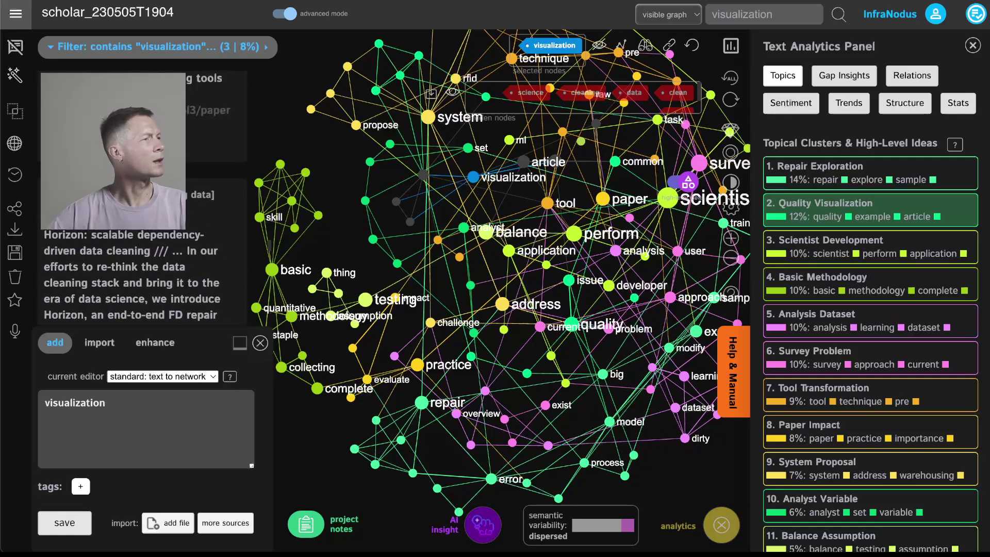
scroll(140, 279, down, 4)
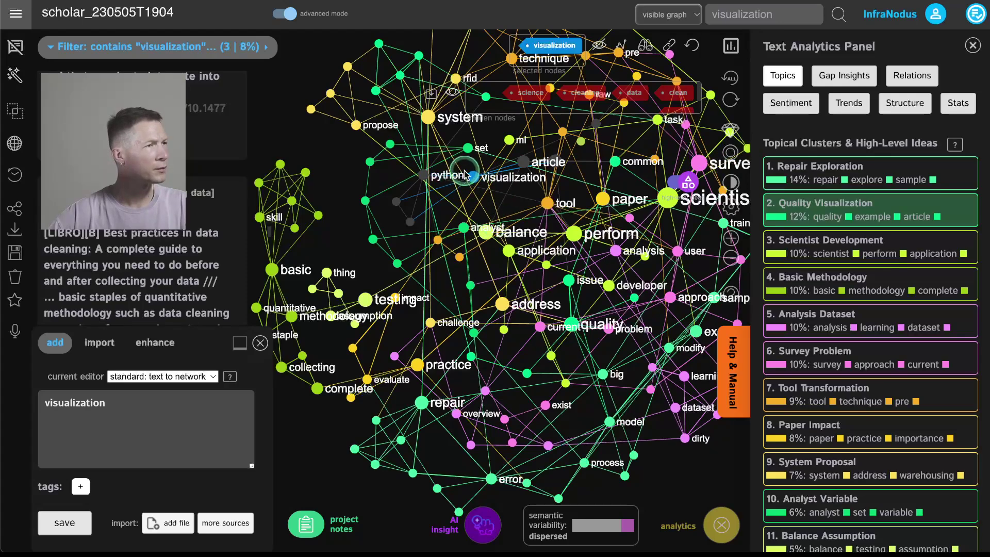
Step: Narrow the visualization statements to those also containing python, read the match, and deselect both nodes
click(424, 175)
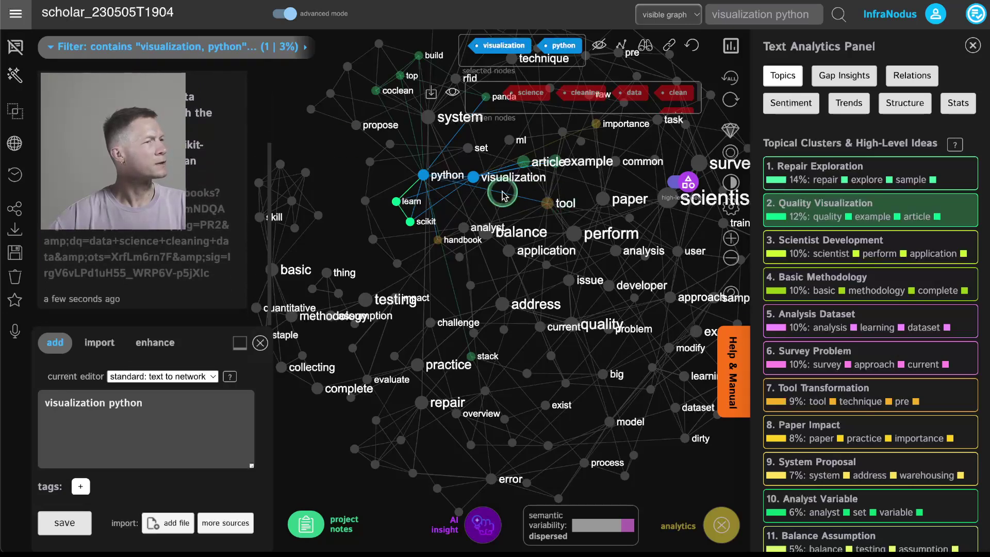
click(424, 175)
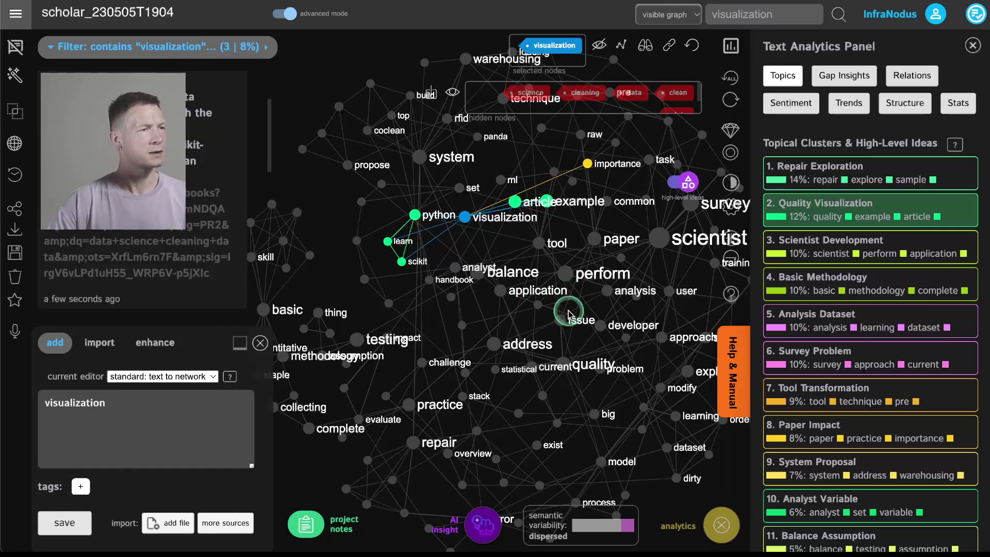
click(464, 217)
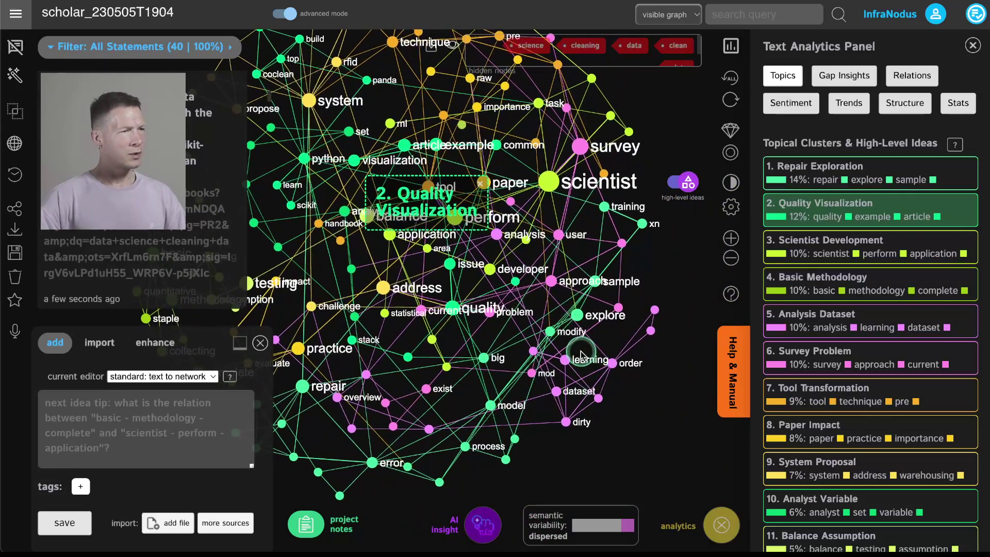
Step: Filter the graph statements to those containing both dataset and dirty, and read the matching excerpt
scroll(588, 364, up, 3)
click(545, 421)
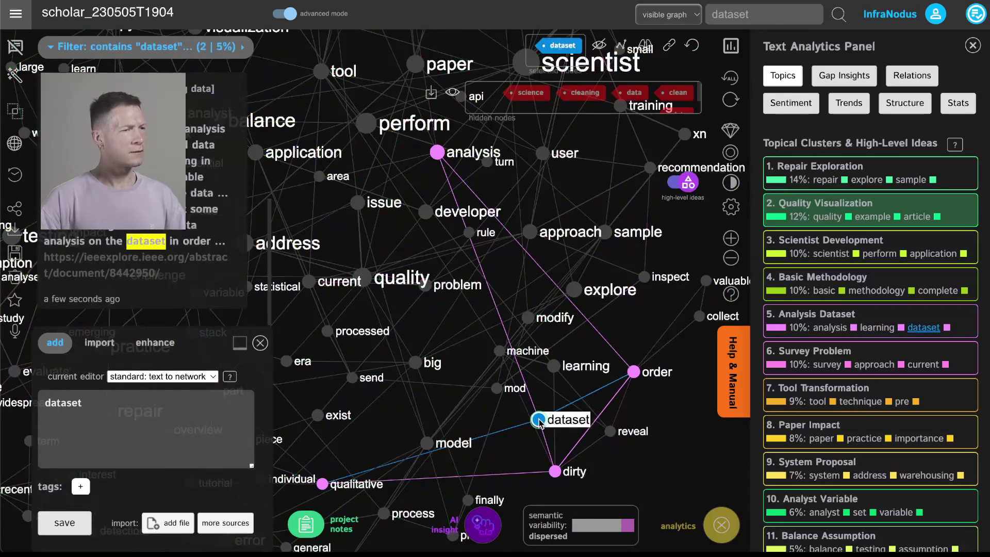
click(556, 472)
click(250, 241)
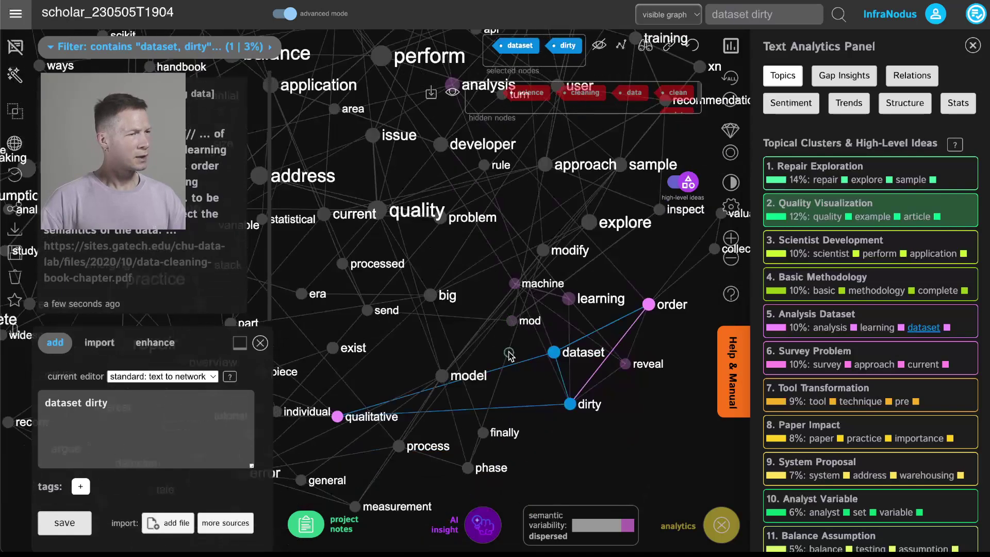
Step: Run a Google search through the AI insight query for "dataset dirty research scholar"
click(482, 524)
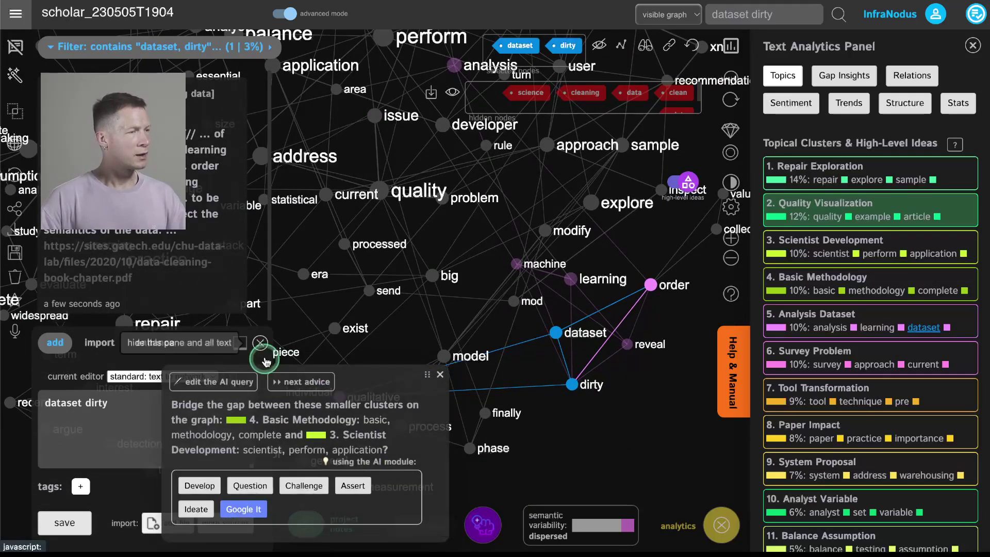
click(212, 382)
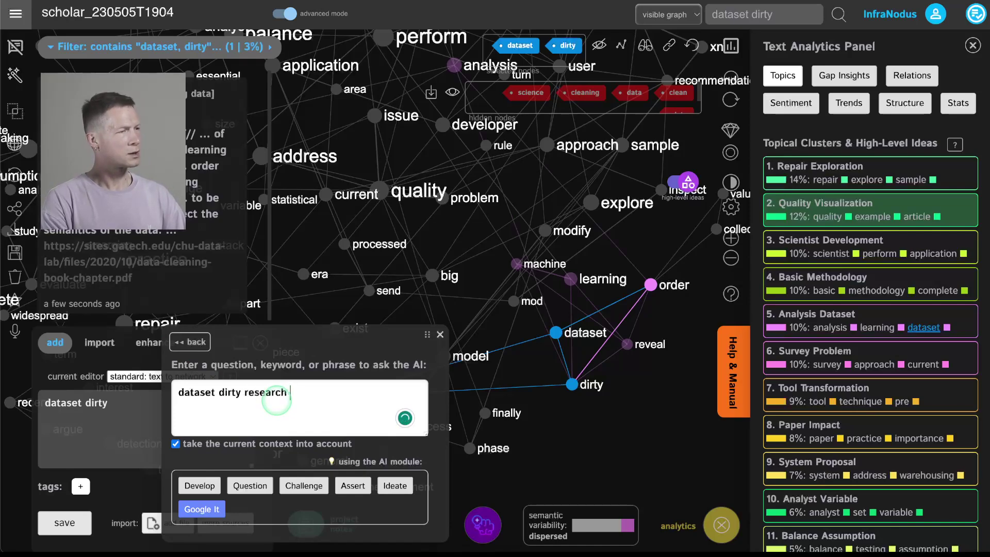
text(research scholar)
key(Return)
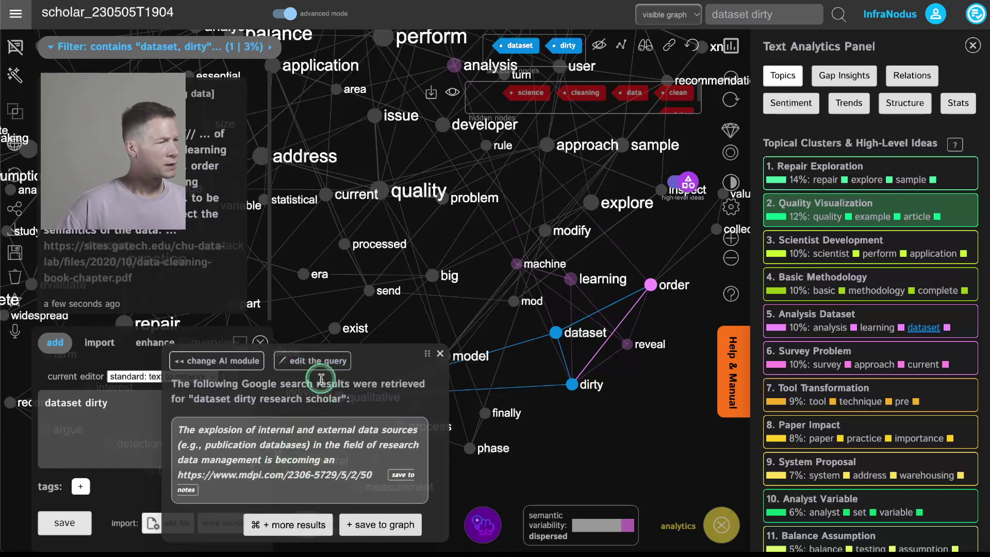
Step: Load more Google results and examine the excerpt and GitHub link about the DBLP-Scholar dirty dataset
click(286, 524)
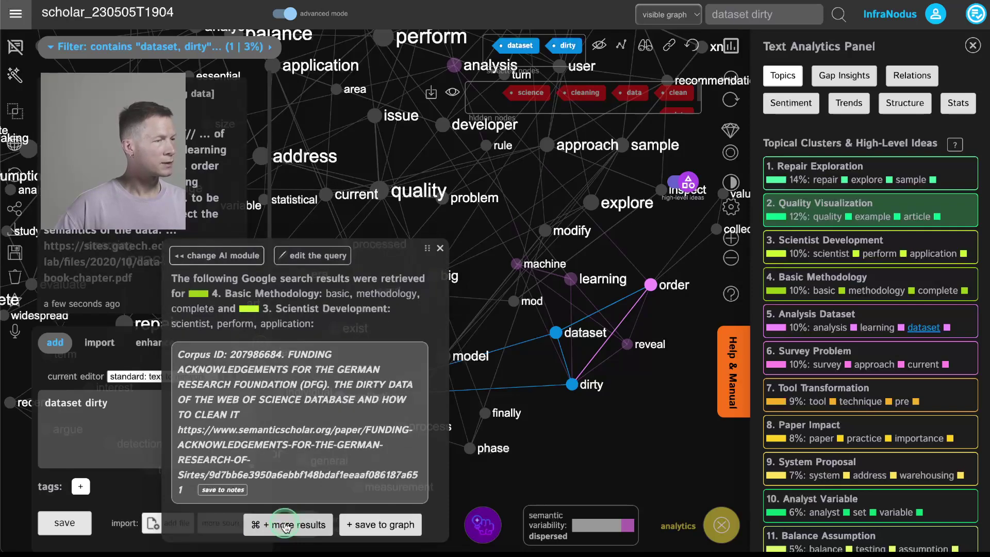
triple_click(184, 474)
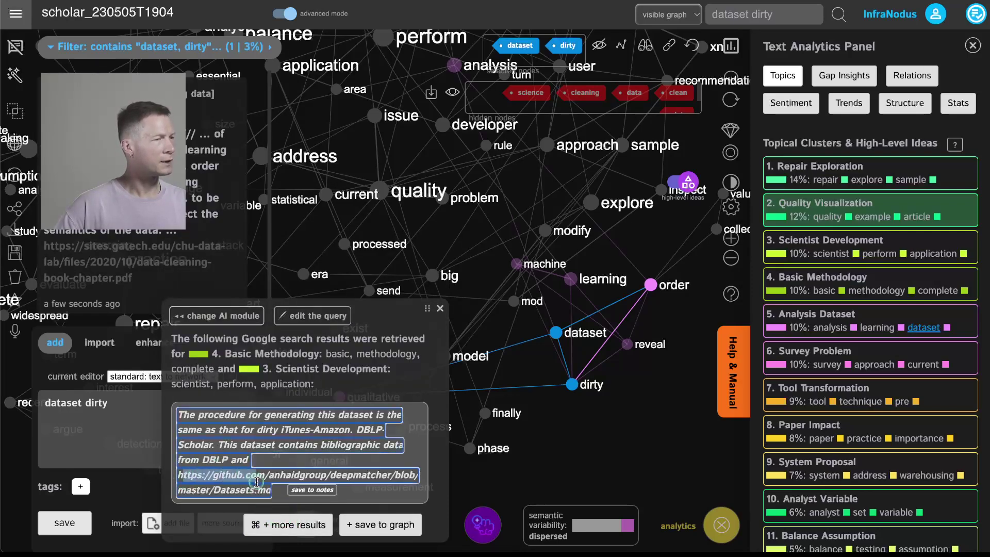
drag(256, 482, 262, 486)
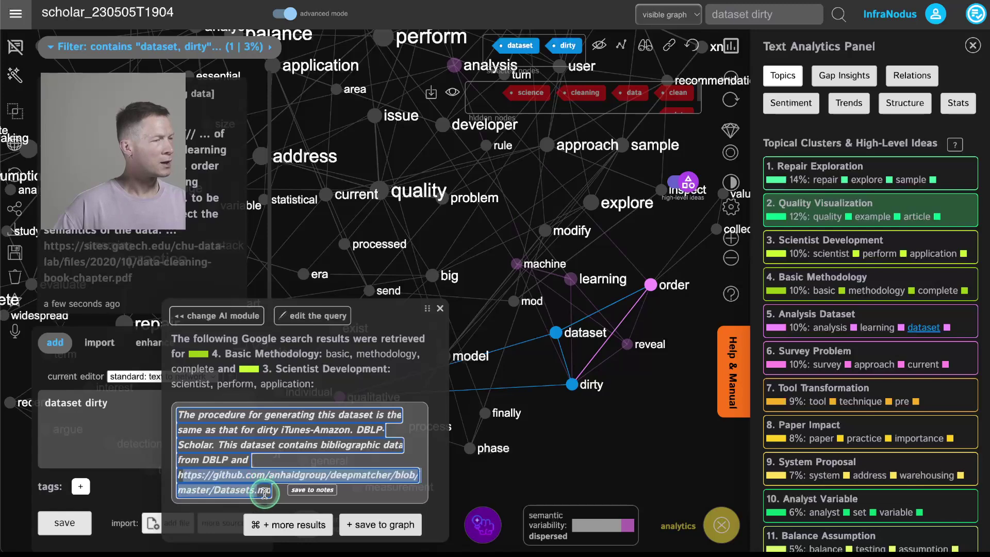
click(307, 448)
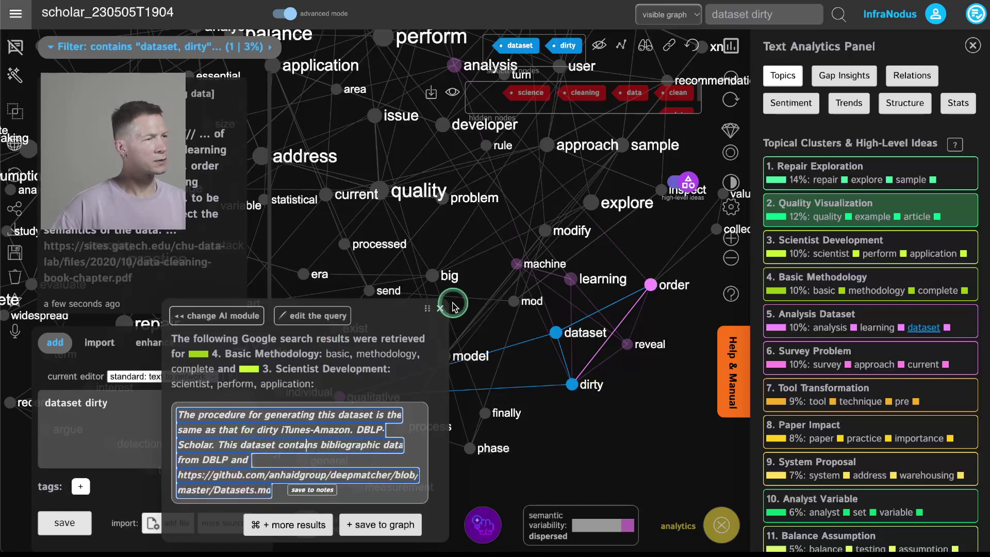
Step: Close the AI search results and deselect the dirty and dataset nodes to show all statements again
click(440, 310)
click(572, 384)
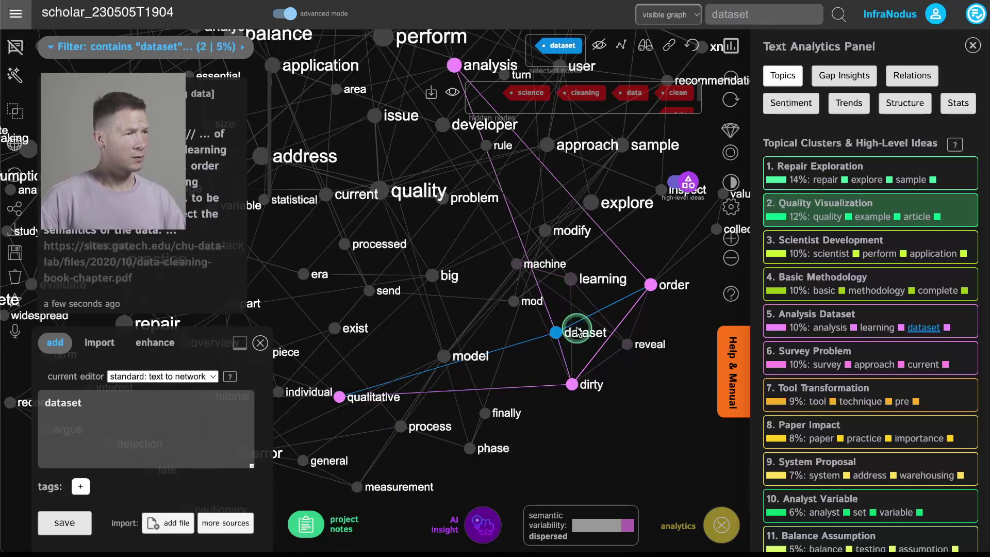
click(556, 333)
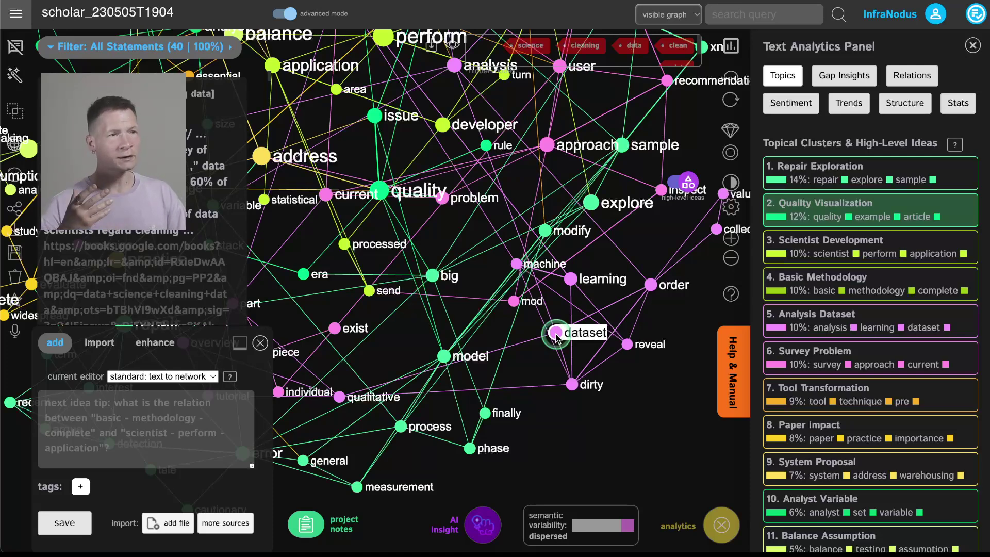
Step: Open the hannover_messe_topics graph from the list of private graphs
click(19, 16)
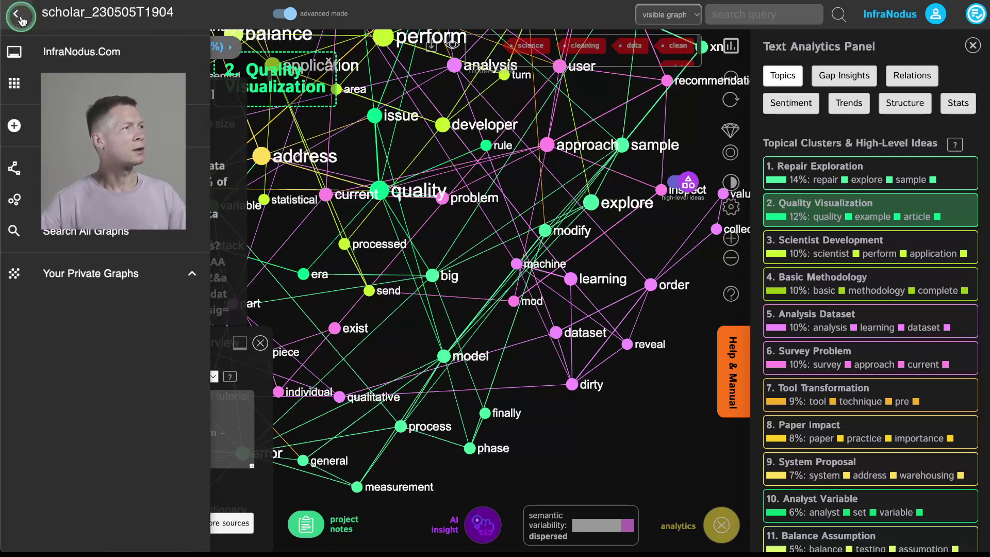
scroll(62, 470, down, 3)
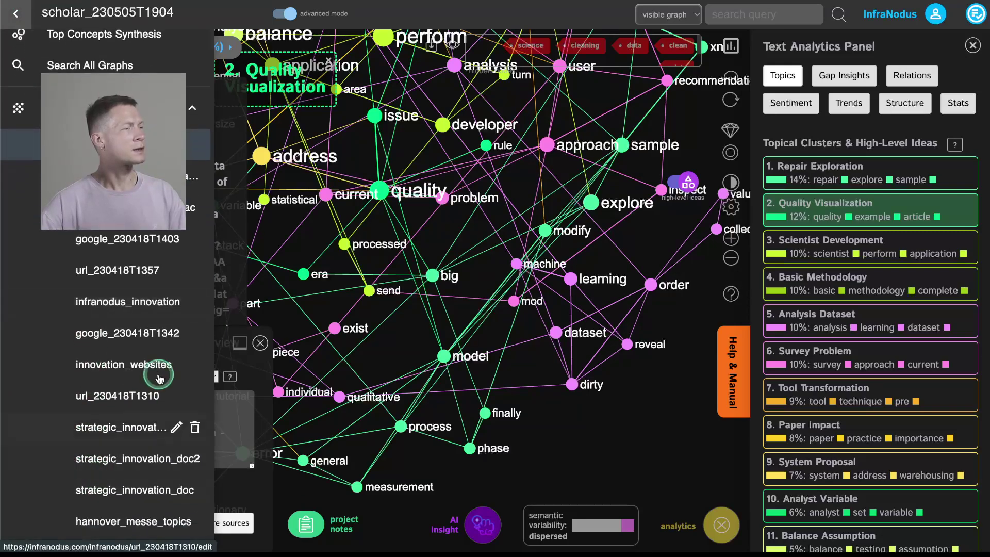
scroll(154, 428, down, 1)
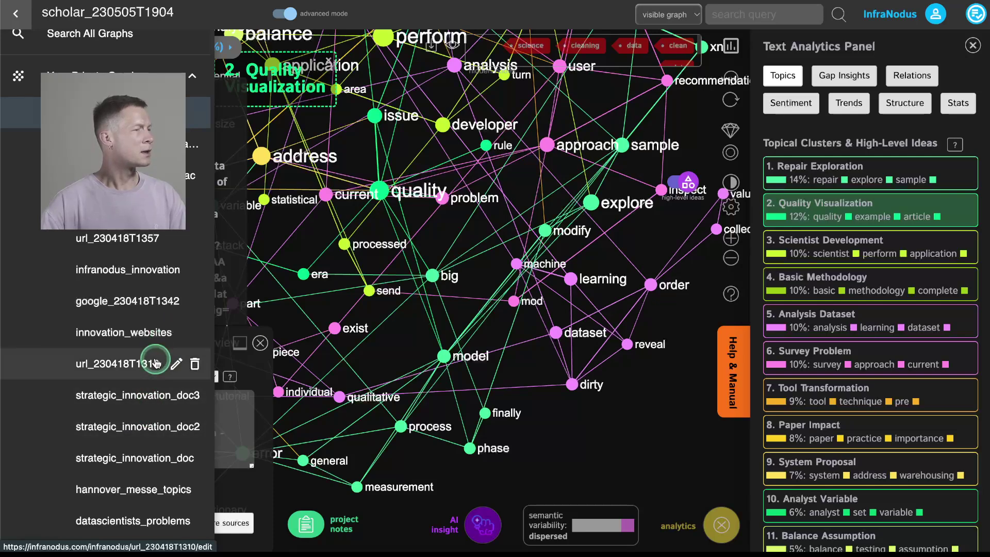
scroll(156, 364, down, 1)
scroll(157, 363, down, 1)
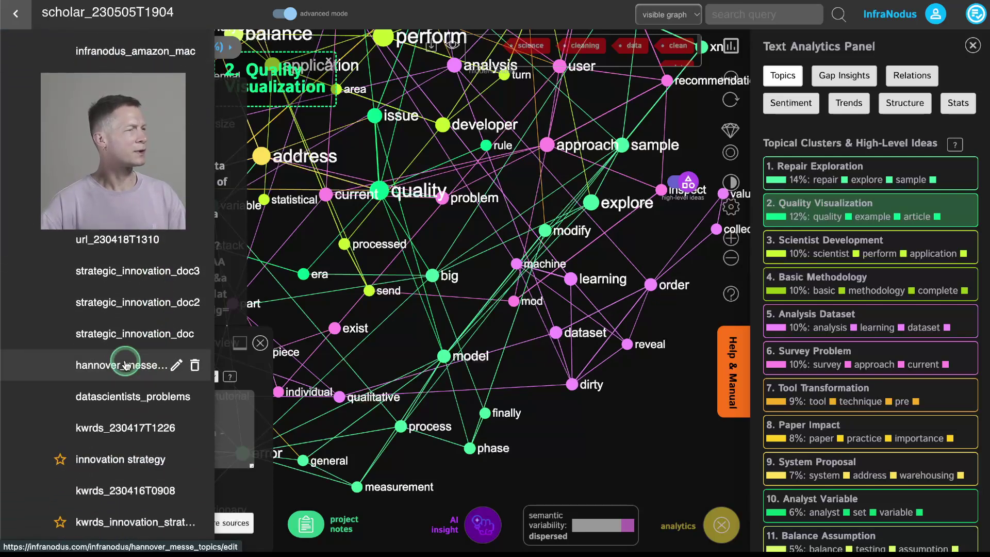
click(125, 365)
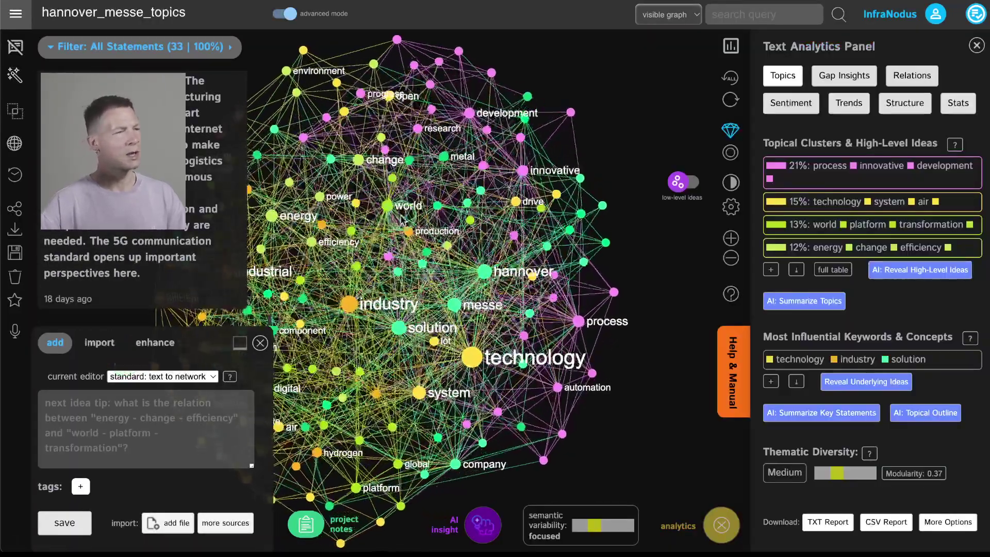
Step: Hide the statements and the text editor pane, and reveal the AI high-level ideas for the topical clusters
click(15, 46)
click(260, 343)
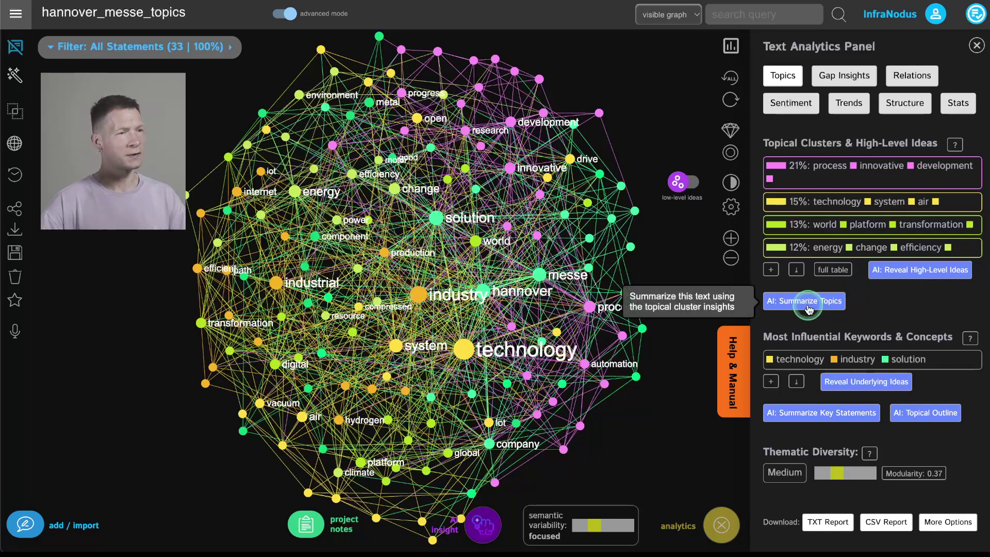
click(922, 269)
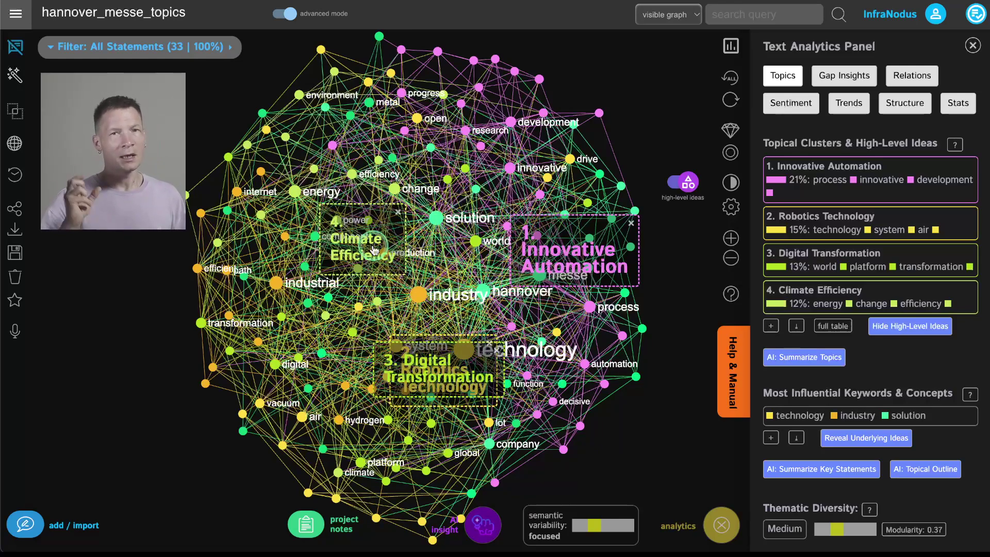
Step: Highlight the structural gap in the network and cycle through the gaps to the one between Digitalization Metal and Industrial Internet
click(825, 77)
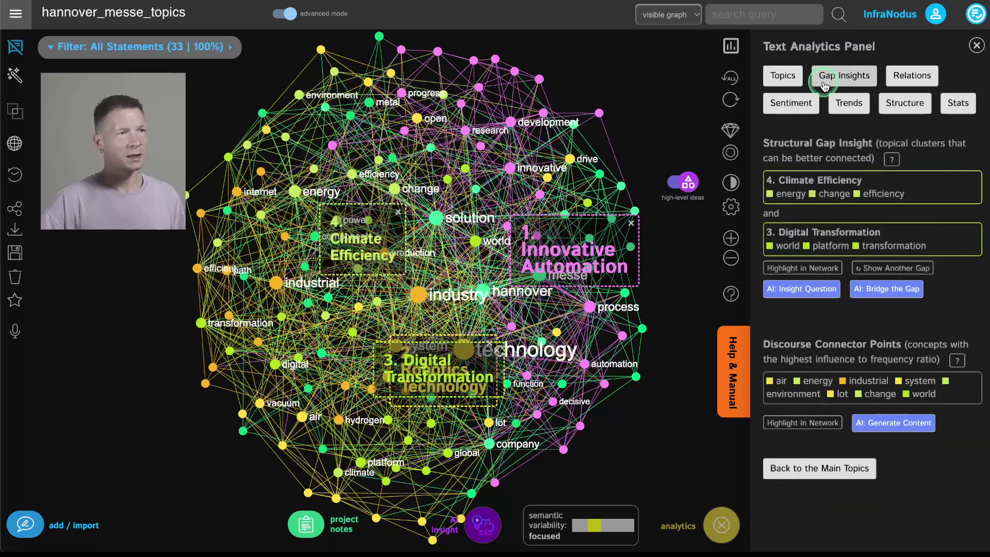
click(800, 270)
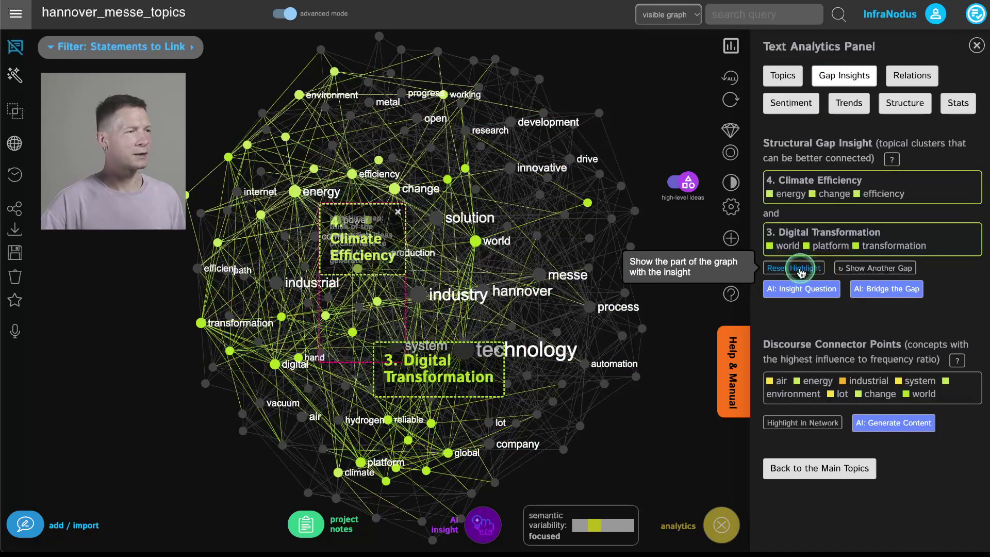
click(894, 269)
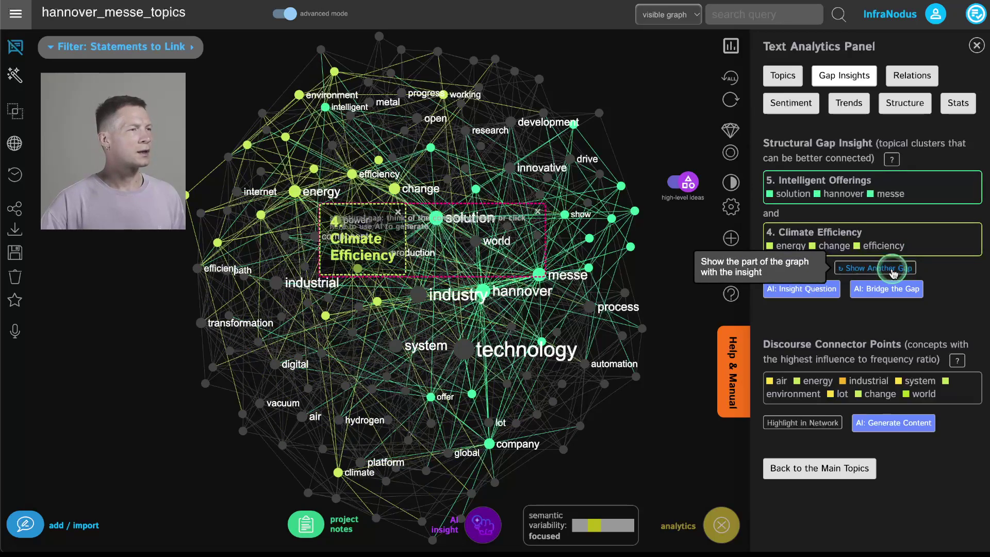
click(893, 269)
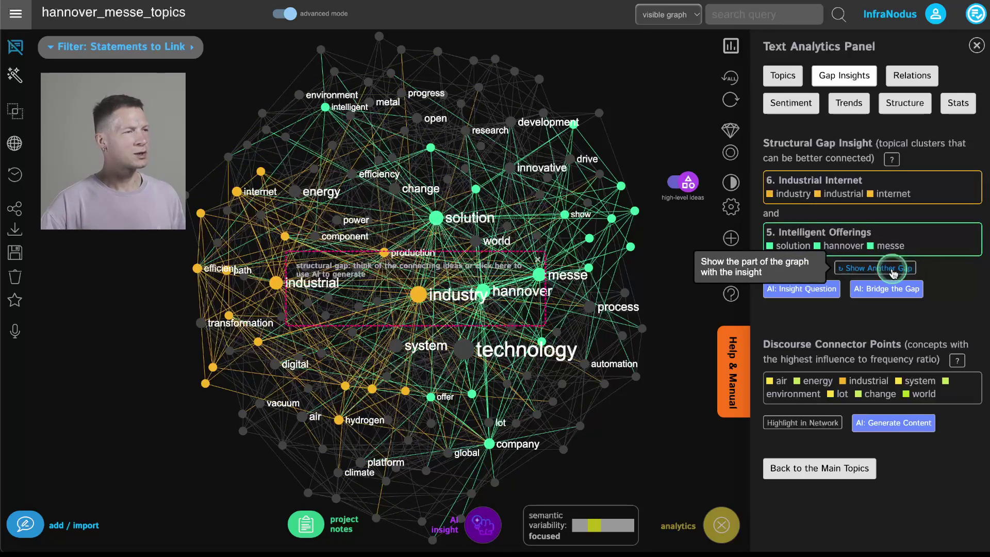
click(893, 269)
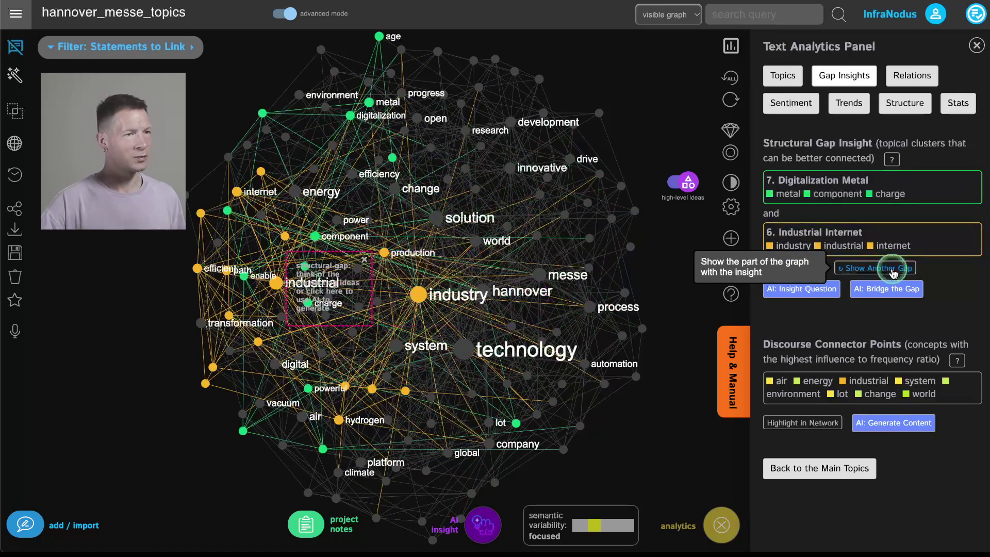
Step: Generate an AI insight question for the gap between Digitalization Metal and Industrial Internet, read it, and dismiss it
click(805, 289)
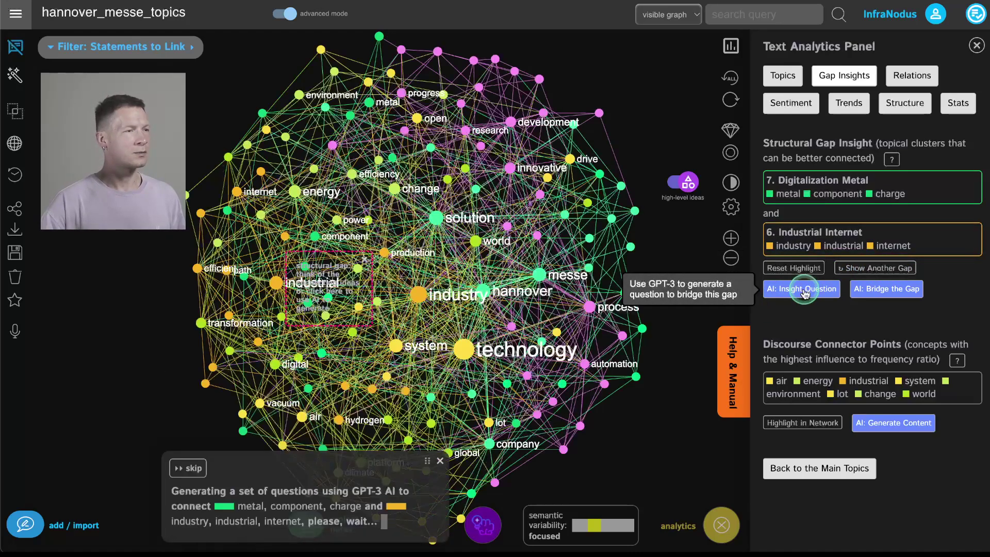
click(262, 307)
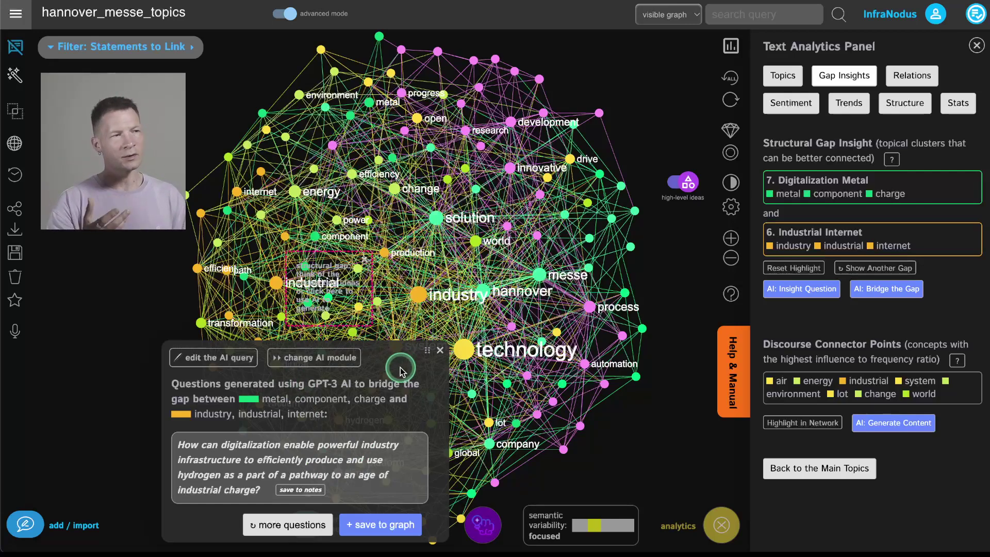
click(439, 351)
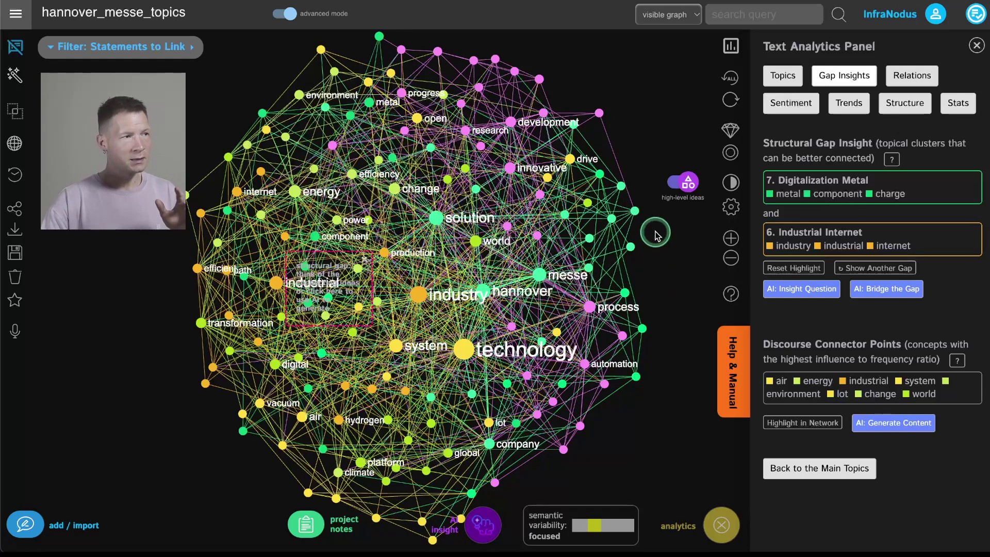
Step: Toggle the high-level idea labels off and on, and move the solution node beside the development node
click(679, 183)
click(680, 183)
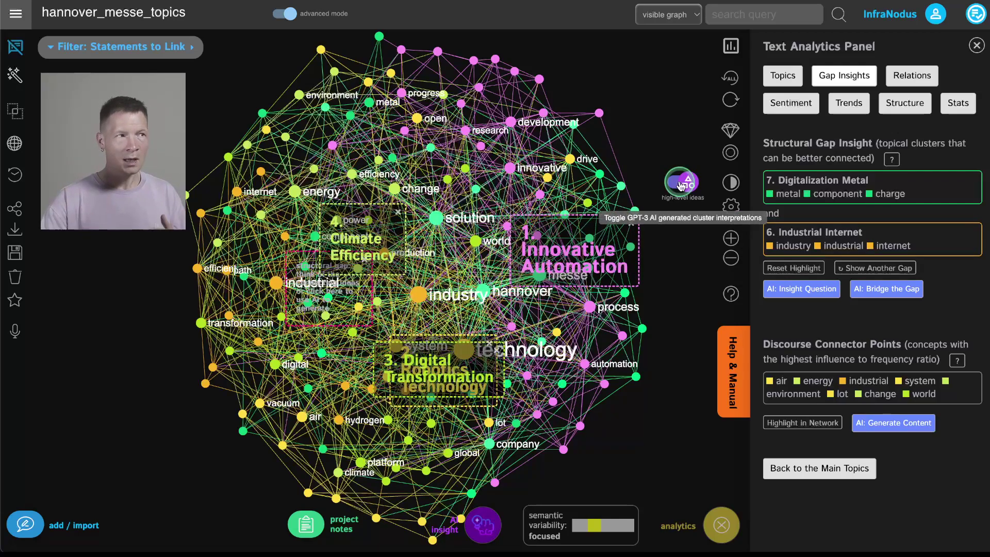
scroll(516, 91, up, 3)
drag(517, 90, 456, 158)
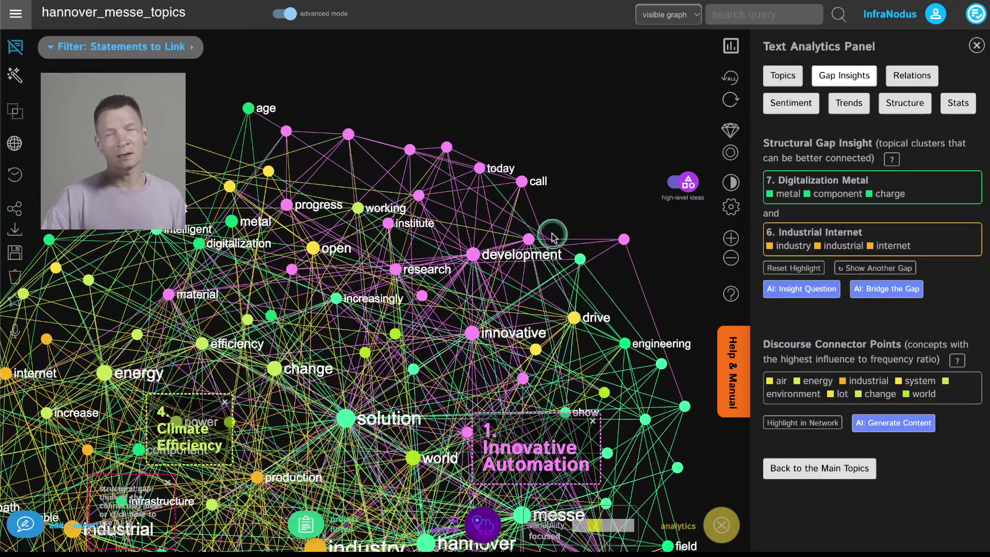
scroll(481, 282, down, 3)
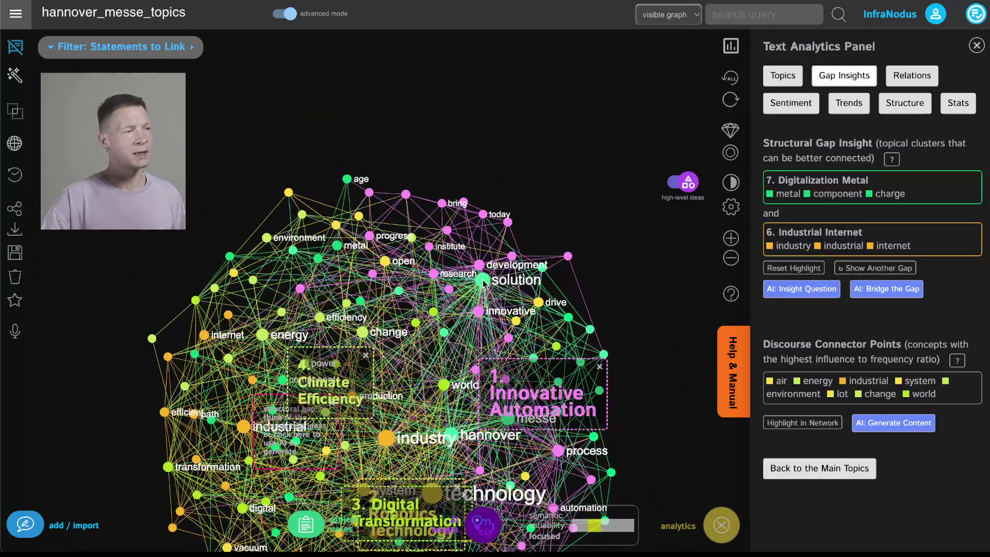
drag(481, 283, 560, 149)
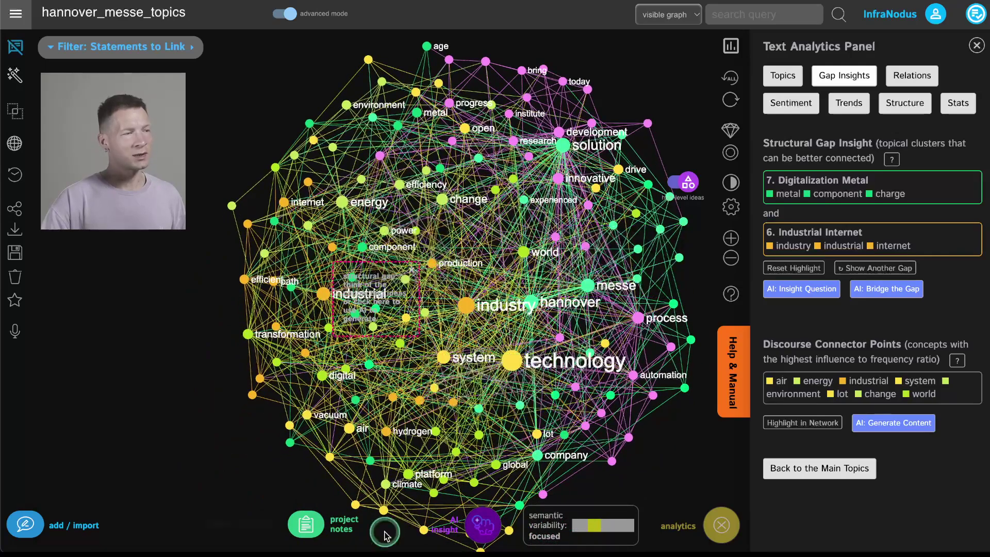
drag(402, 309, 325, 360)
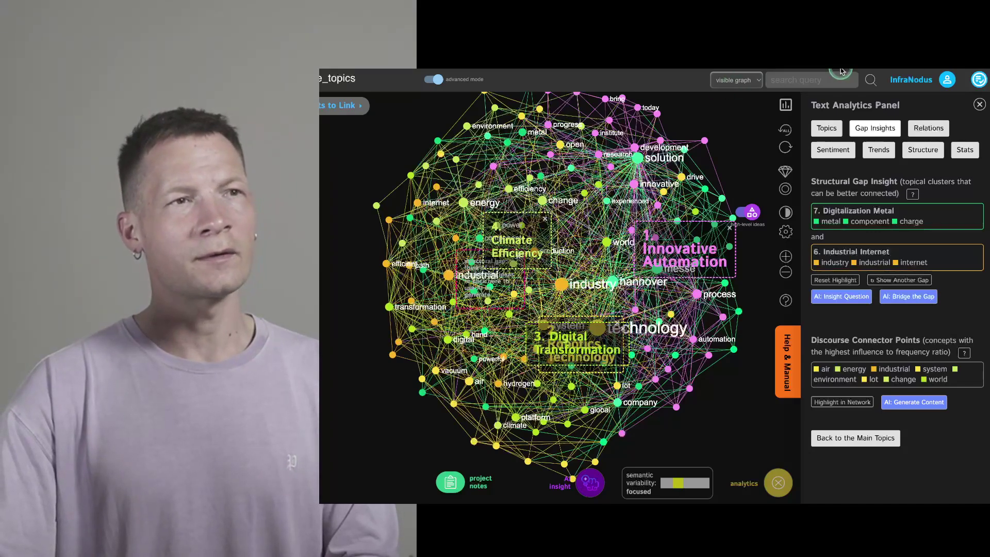
Step: Look through the steps of the recommended Text Diagnostics Workflow and return to the analytics
click(981, 81)
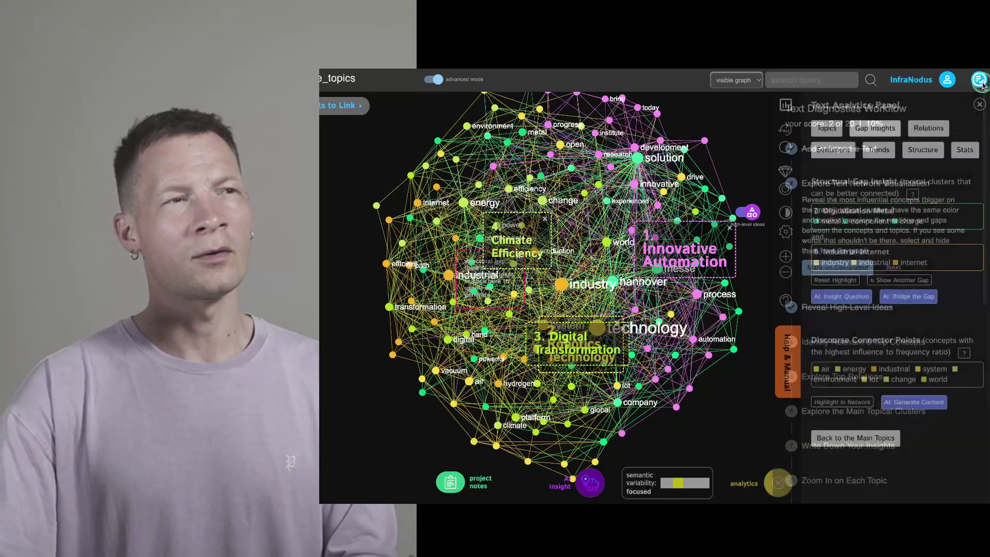
click(837, 370)
scroll(837, 370, down, 5)
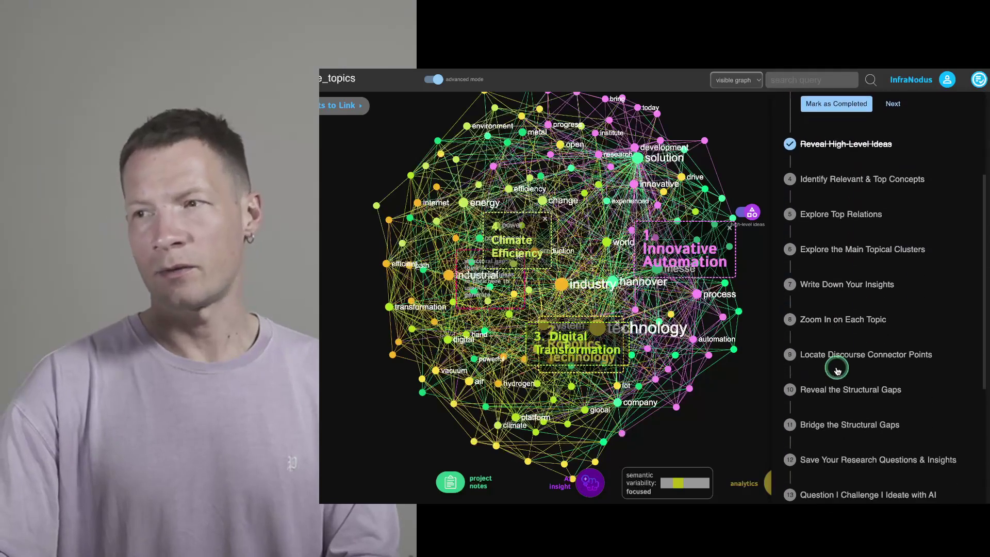
scroll(839, 371, up, 5)
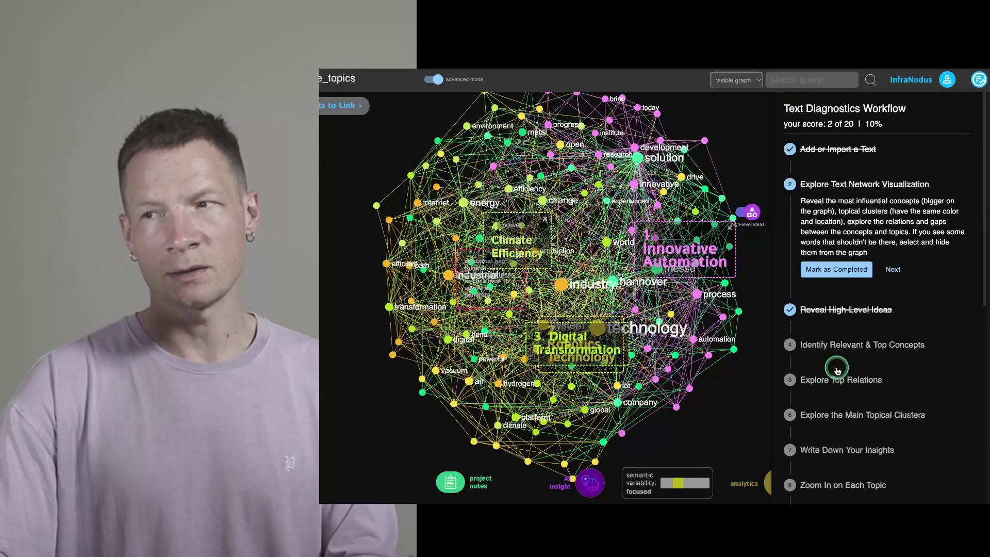
click(979, 82)
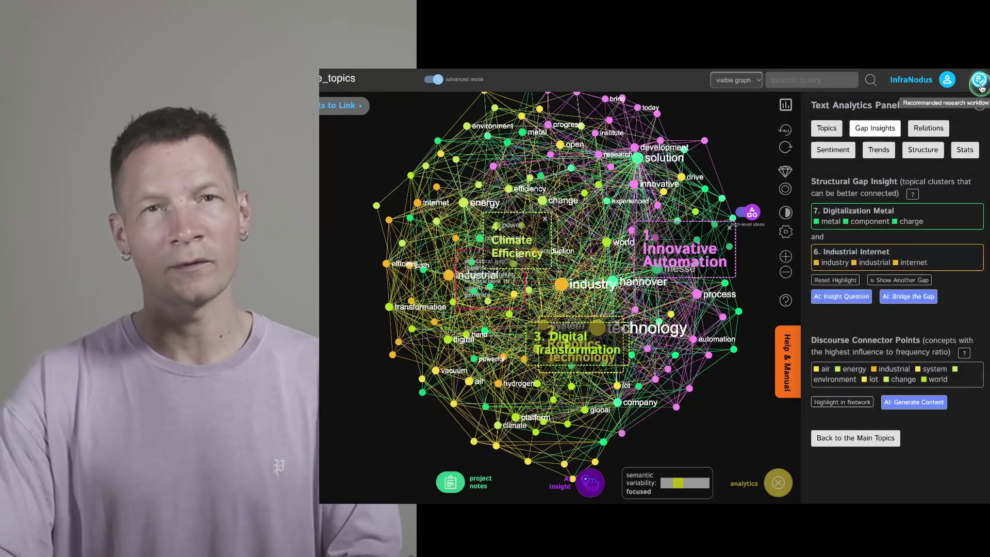